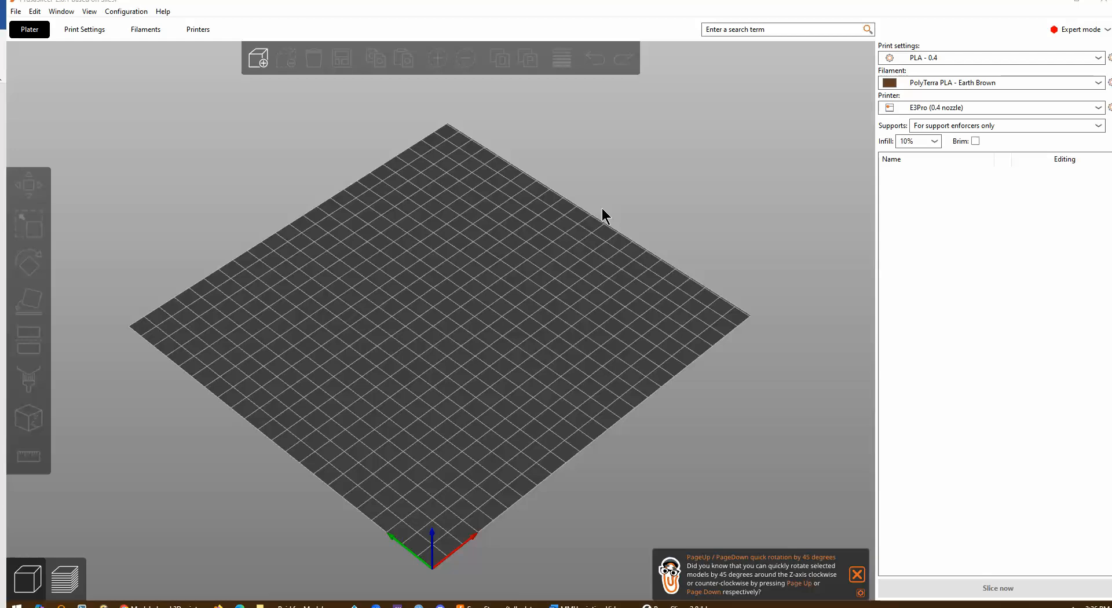
Try a bright pink preview color for Extruder 1 in the printer settings and revert it to the saved value
left_click(194, 28)
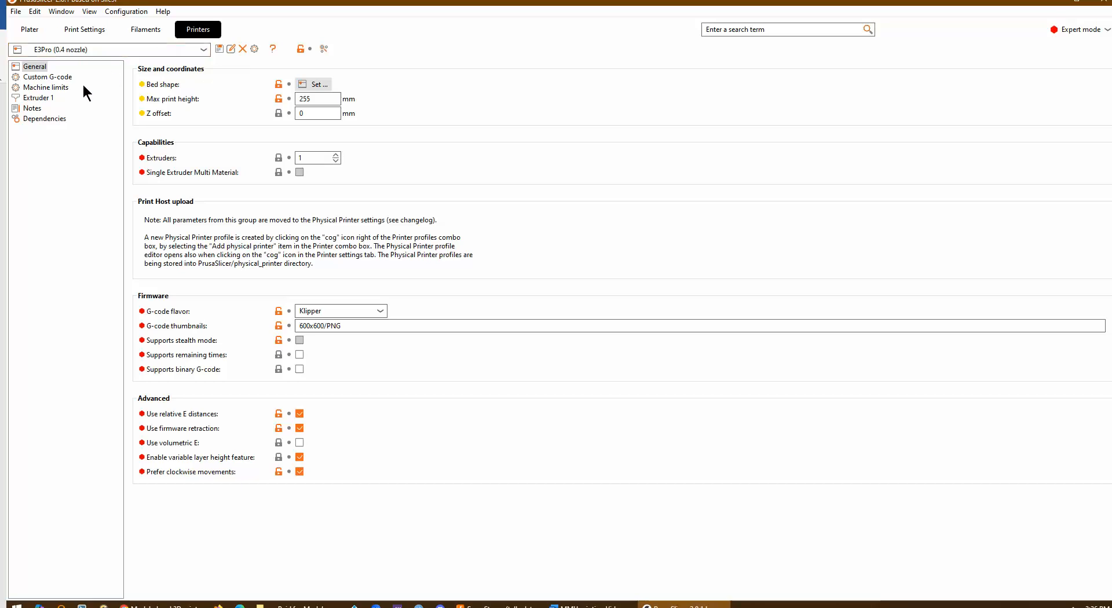
left_click(46, 97)
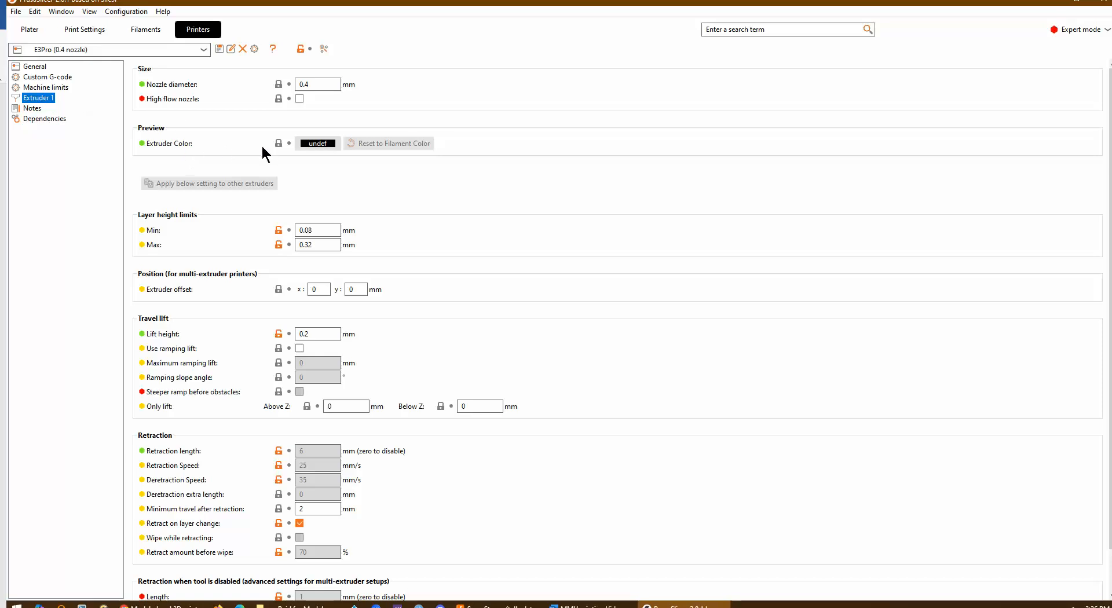
left_click(322, 144)
left_click(129, 79)
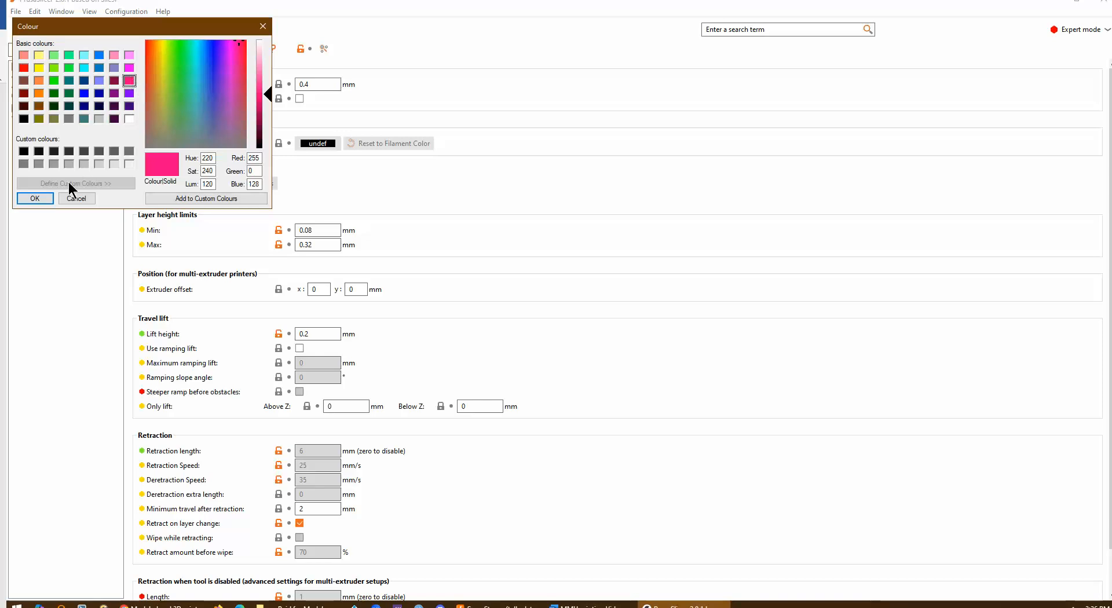
left_click(41, 199)
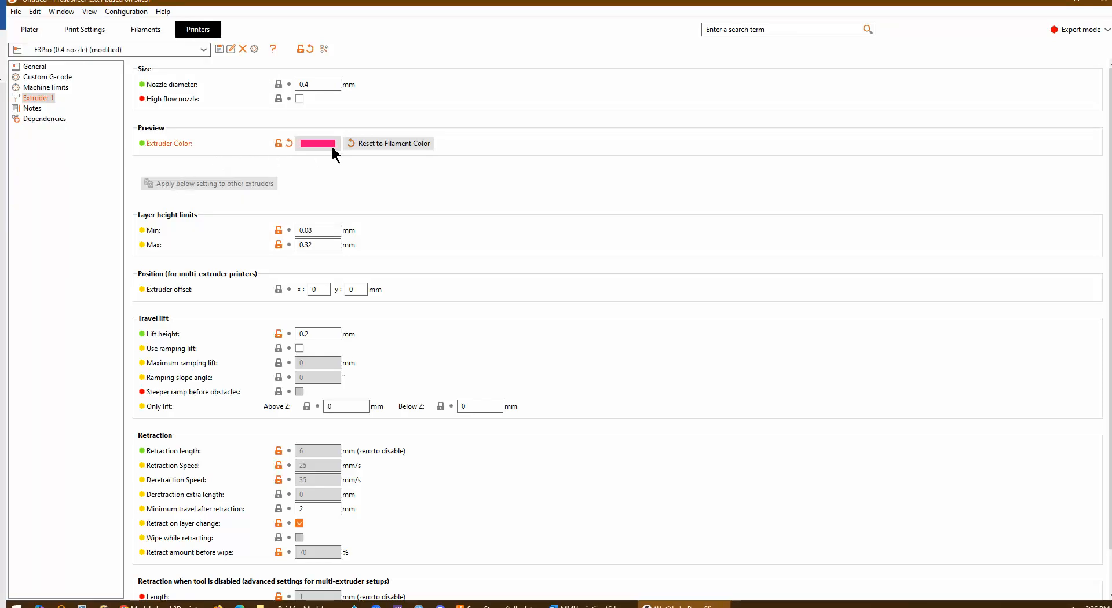
left_click(289, 143)
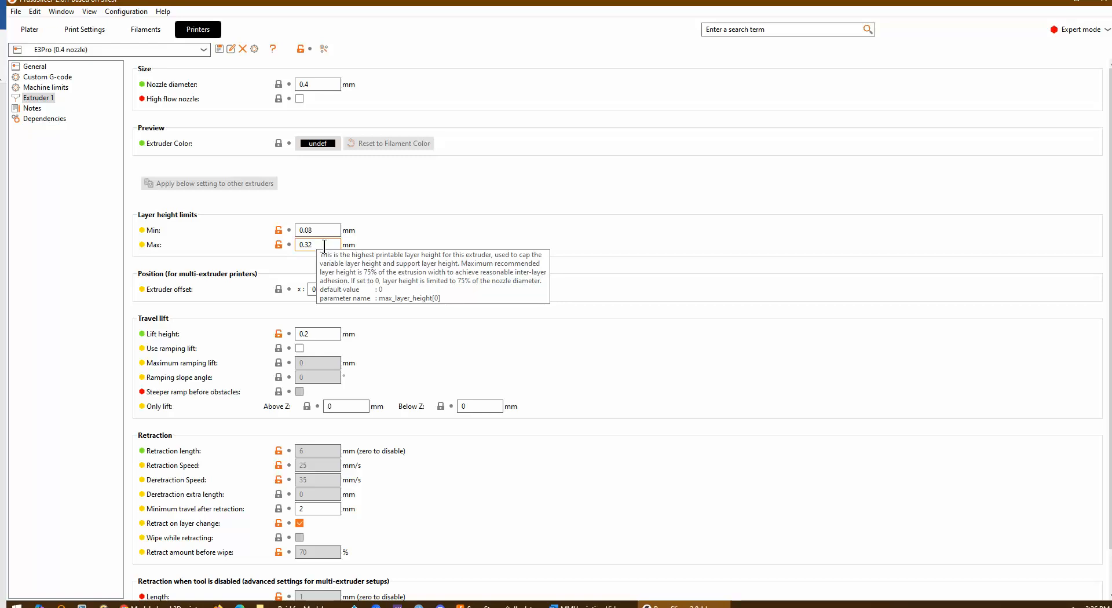
left_click(28, 29)
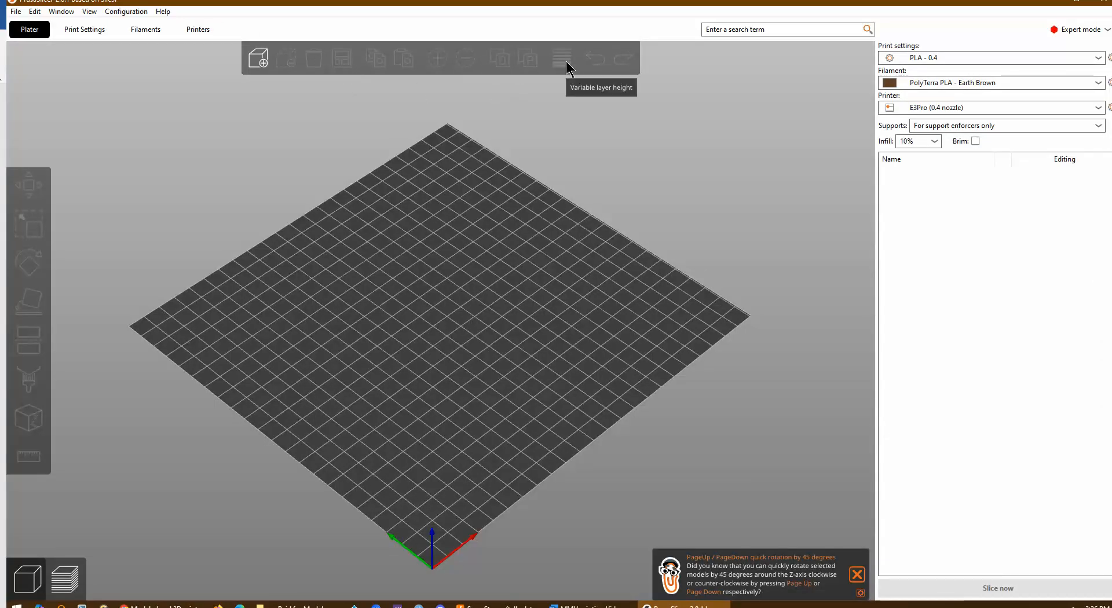
left_click(203, 36)
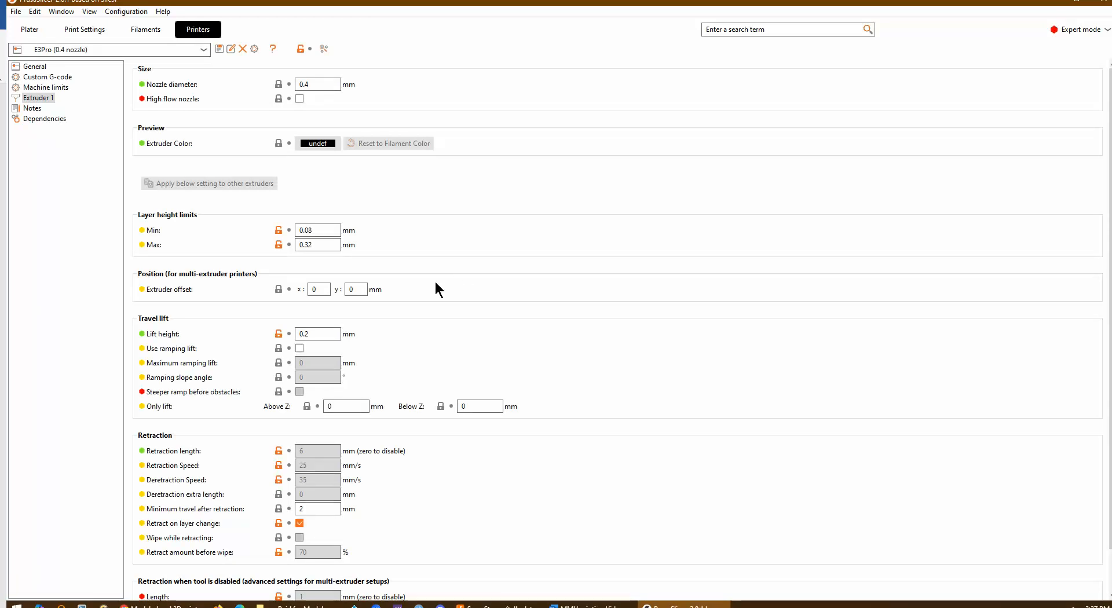
scroll(446, 353, "down", 1)
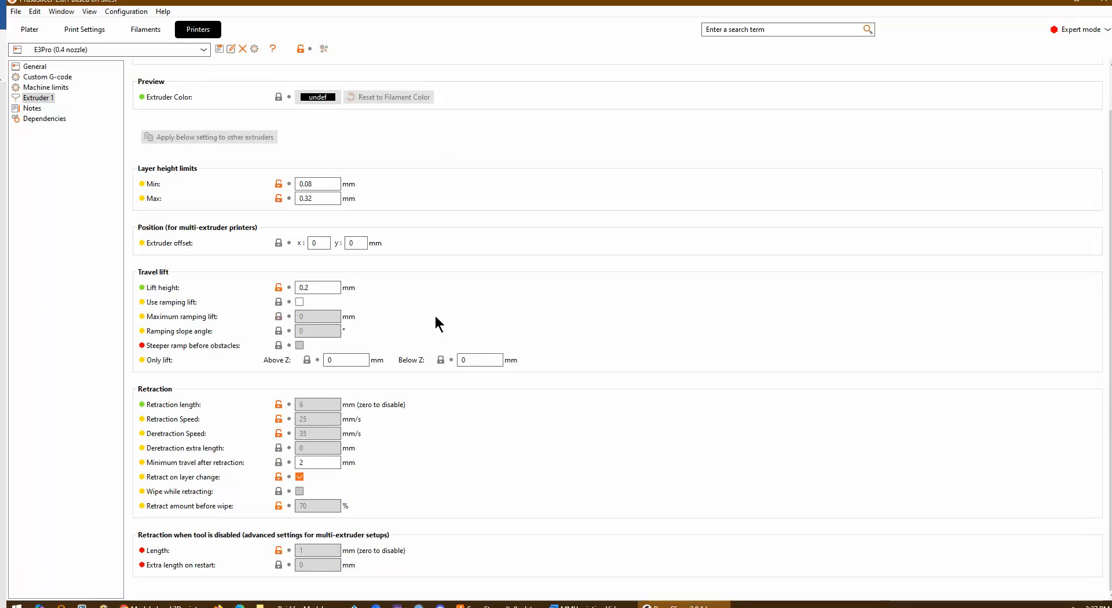
scroll(434, 324, "up", 1)
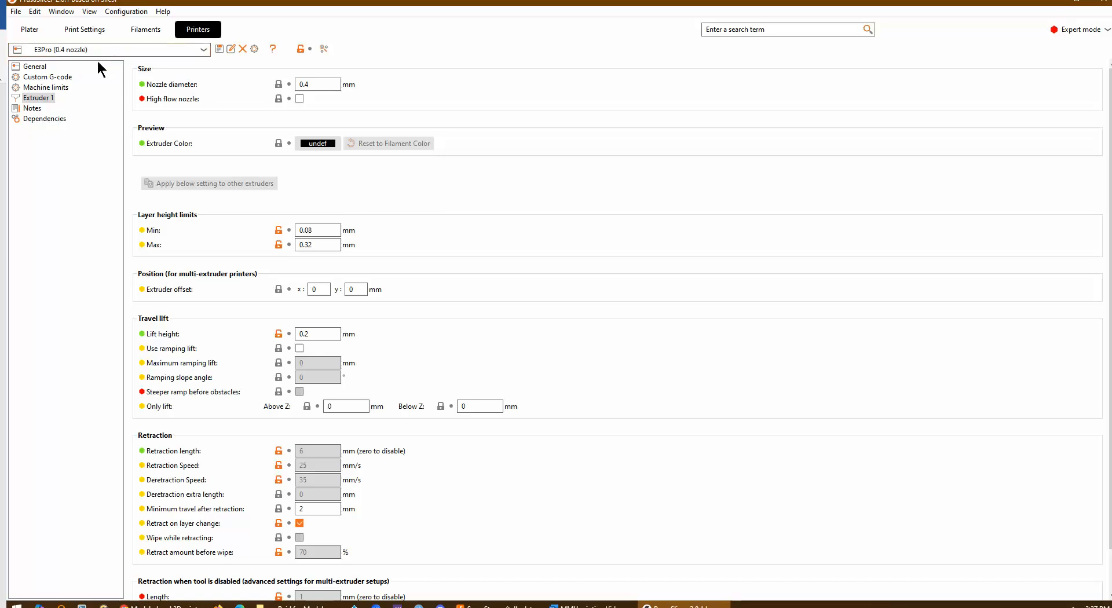
Set the number of extruders to 4 in the general capabilities of the E3Pro (0.4 nozzle) printer profile
left_click(39, 67)
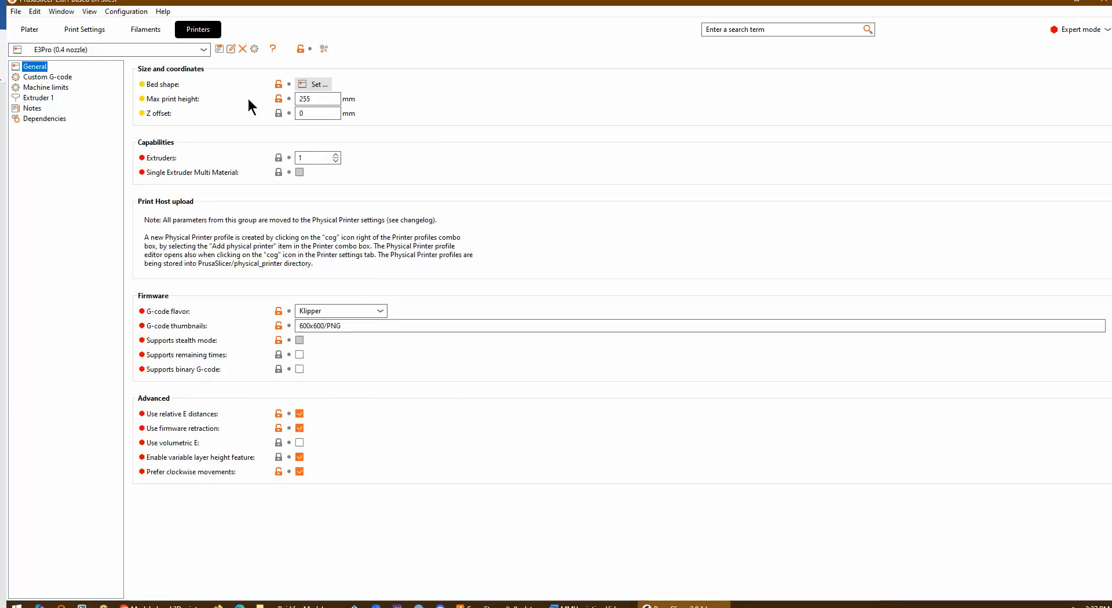
left_click(313, 158)
type("4")
key("Return")
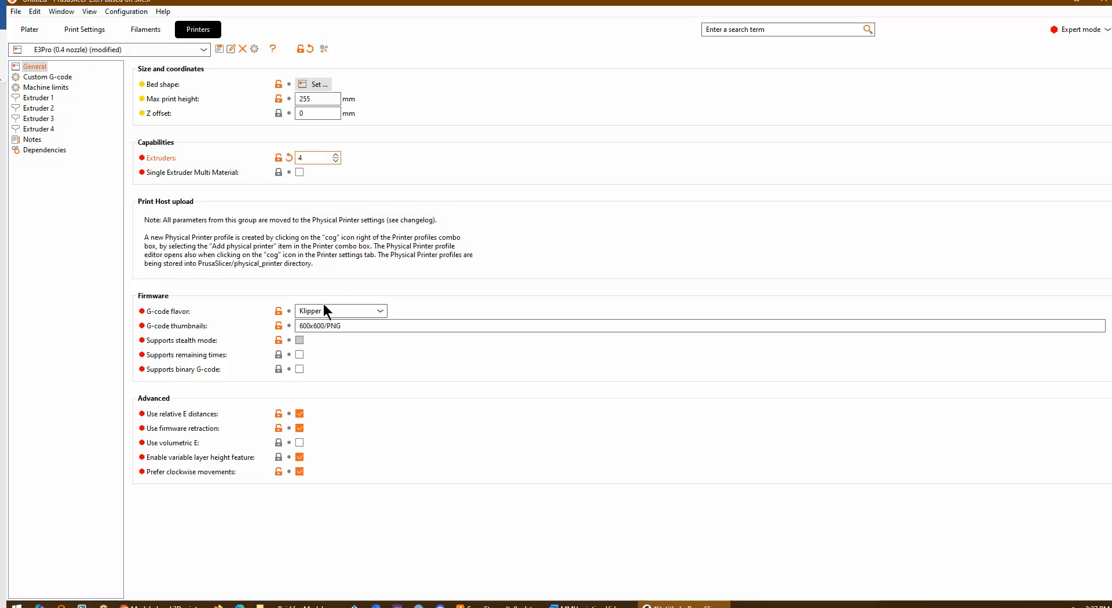
left_click(381, 313)
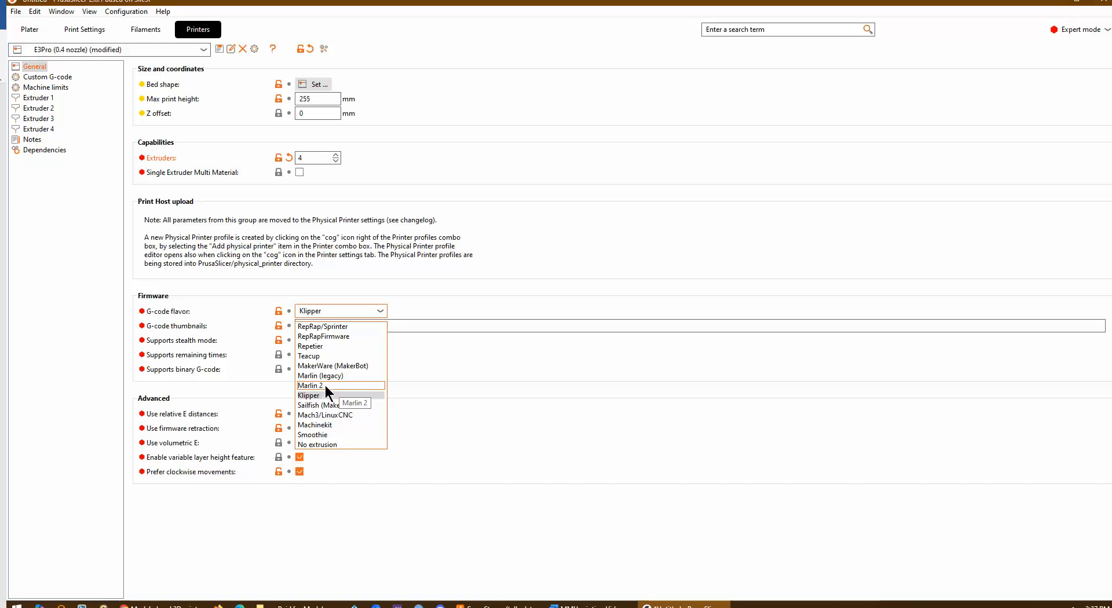
left_click(437, 261)
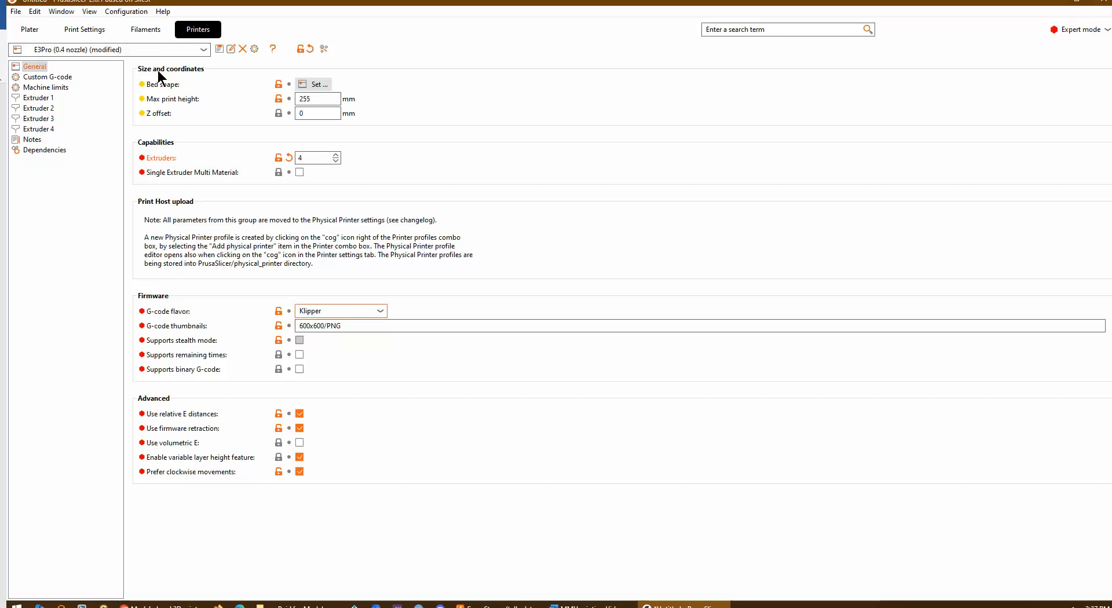
Load the model BEAR_STL_02 red.stl onto the print bed and fix its mesh errors with the Windows repair algorithm
left_click(36, 25)
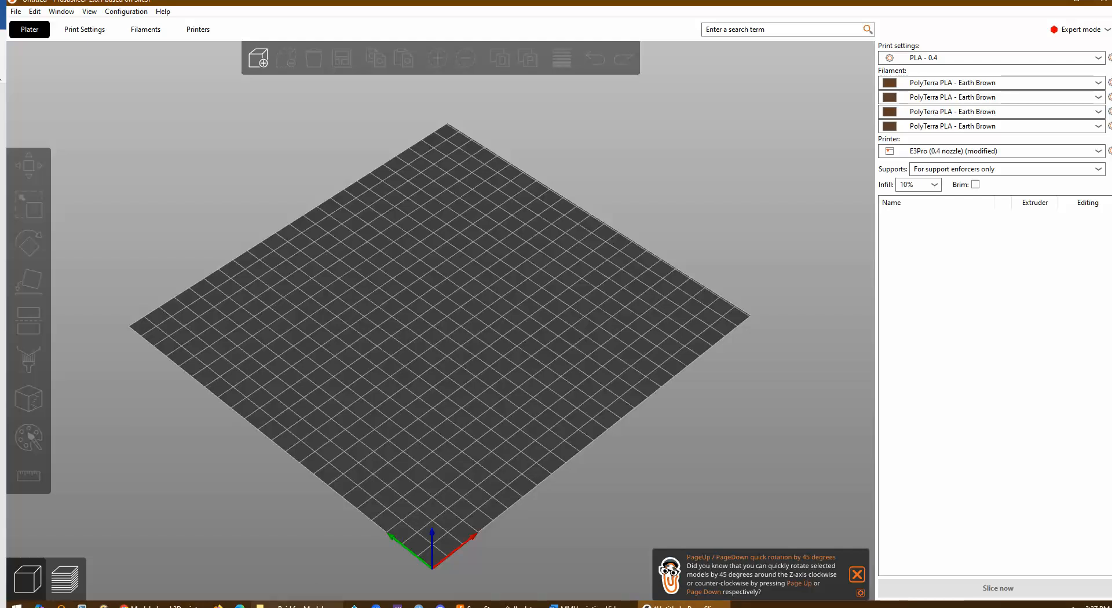
mouse_move(297, 606)
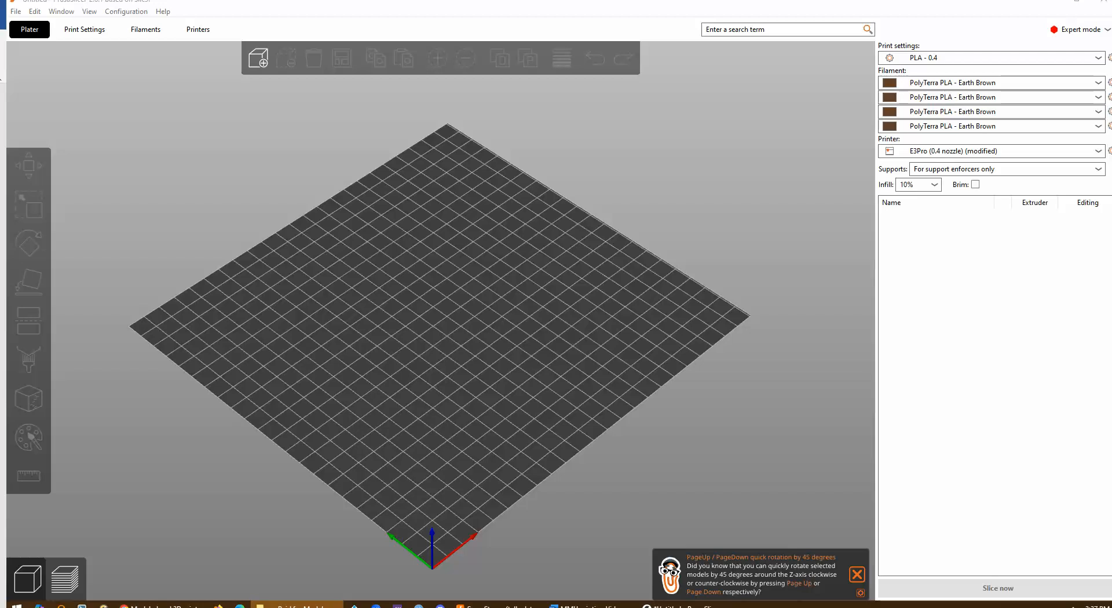
left_click_drag(365, 237, 551, 199)
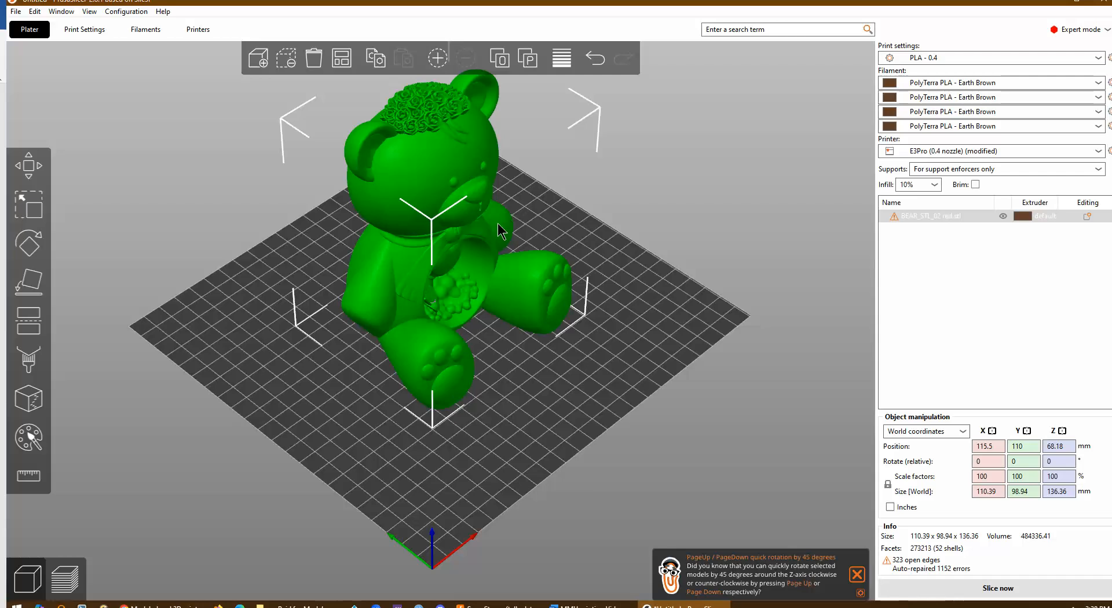
left_click_drag(669, 328, 640, 319)
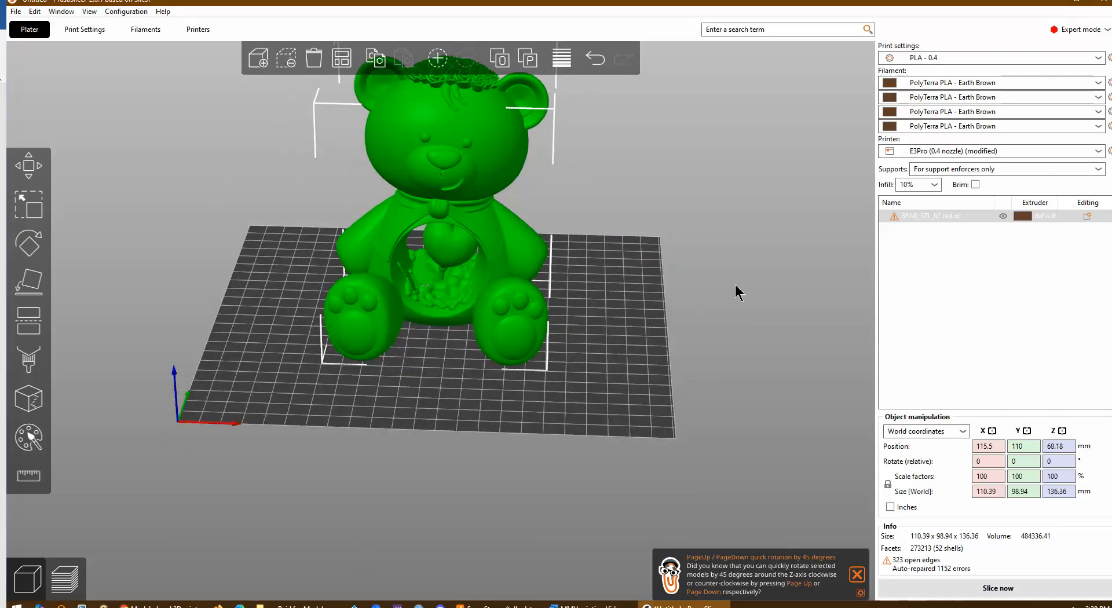
mouse_move(892, 216)
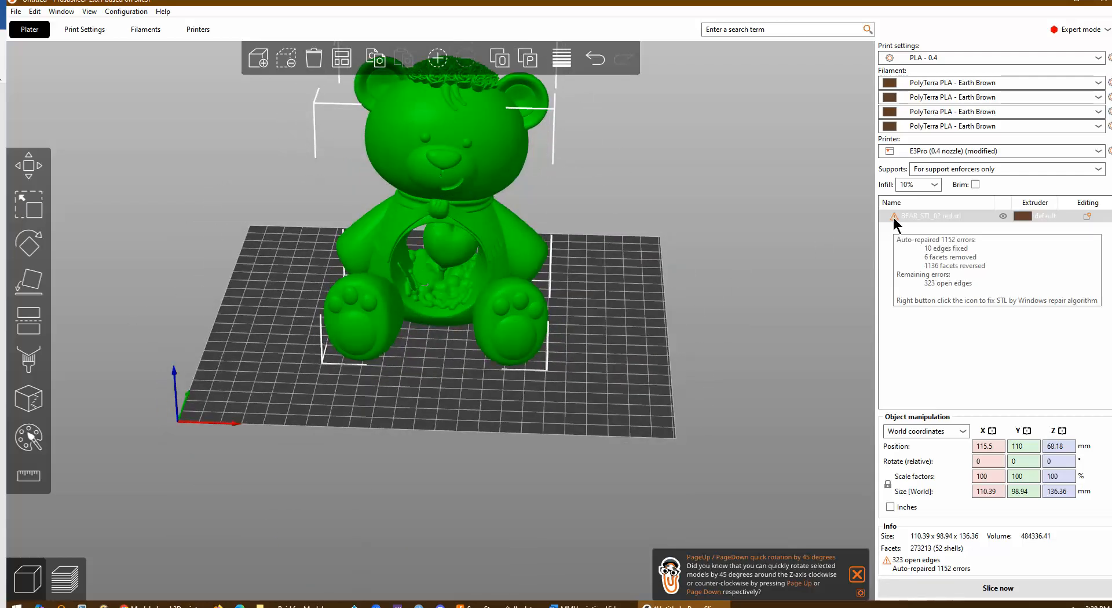
right_click(895, 218)
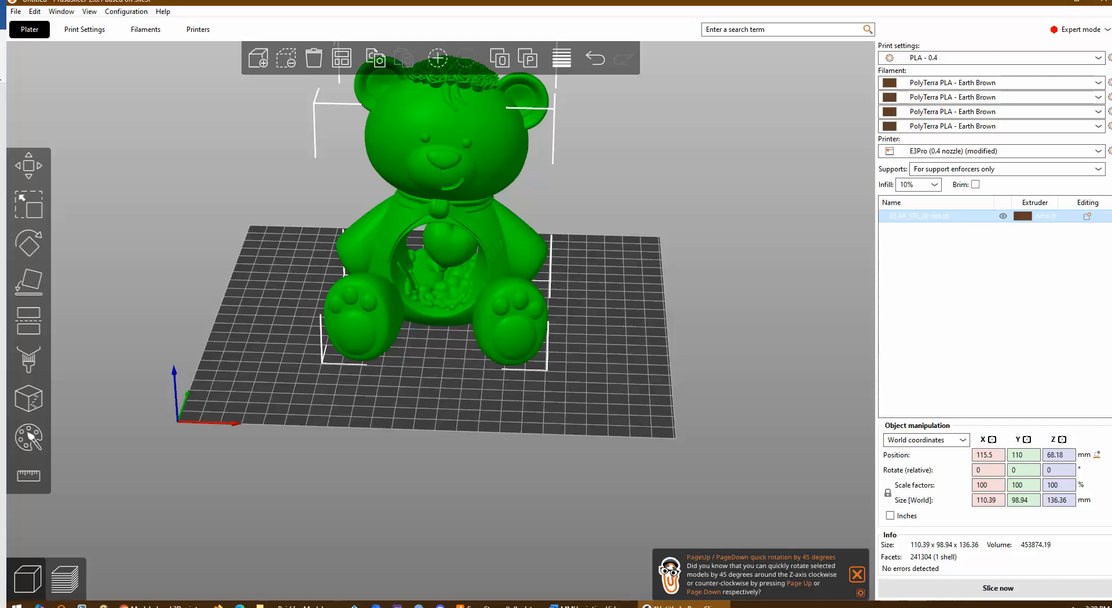
Assign the PolyTerra PLA - Lava Red filament to the second extruder
left_click(978, 98)
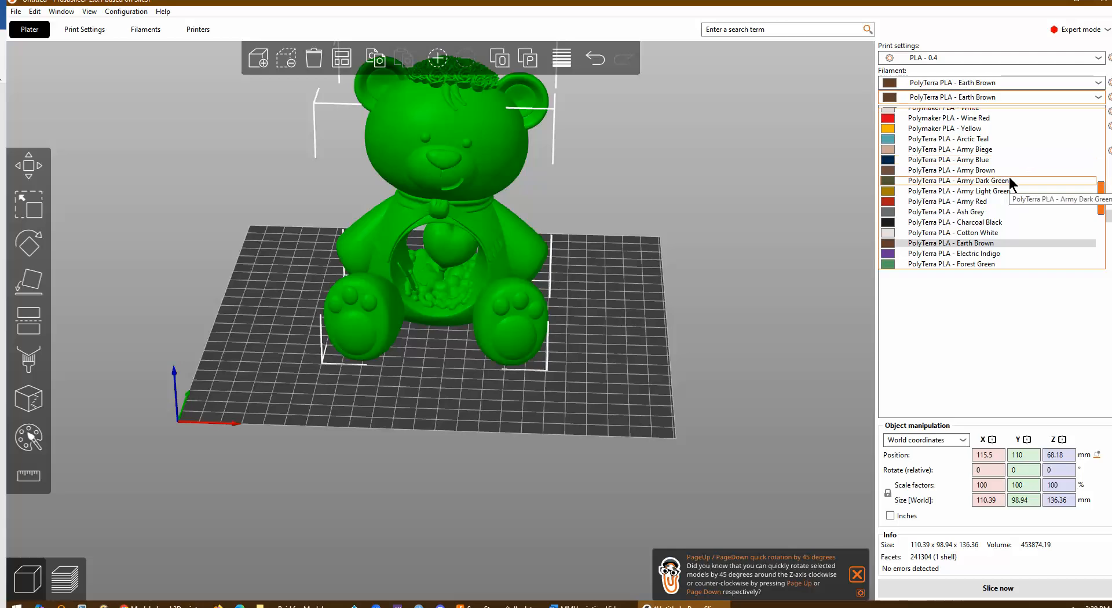
scroll(1011, 191, "down", 8)
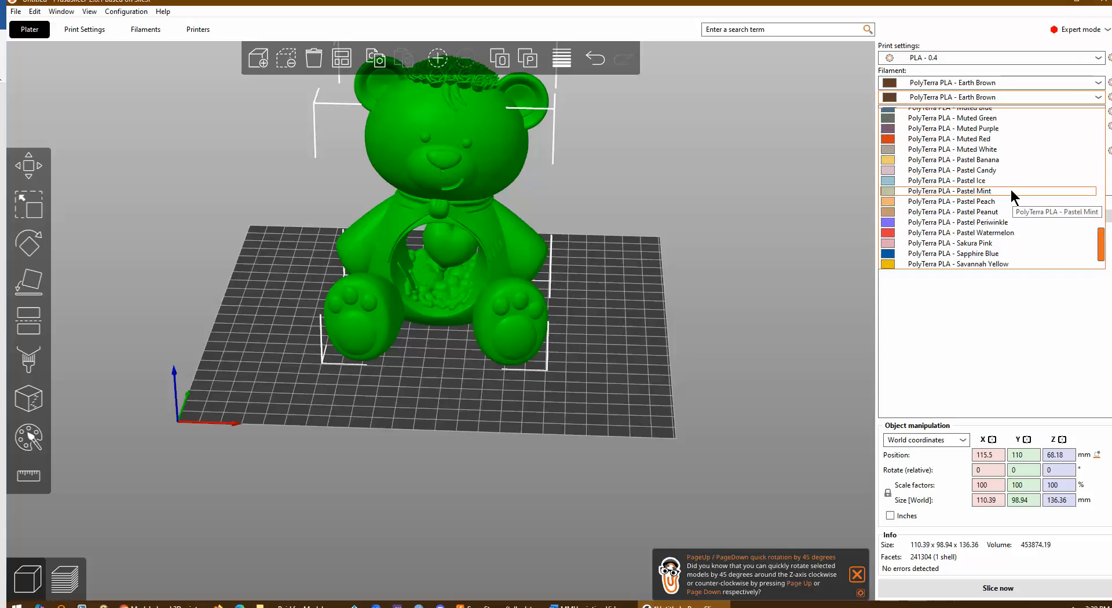
scroll(1011, 188, "down", 1)
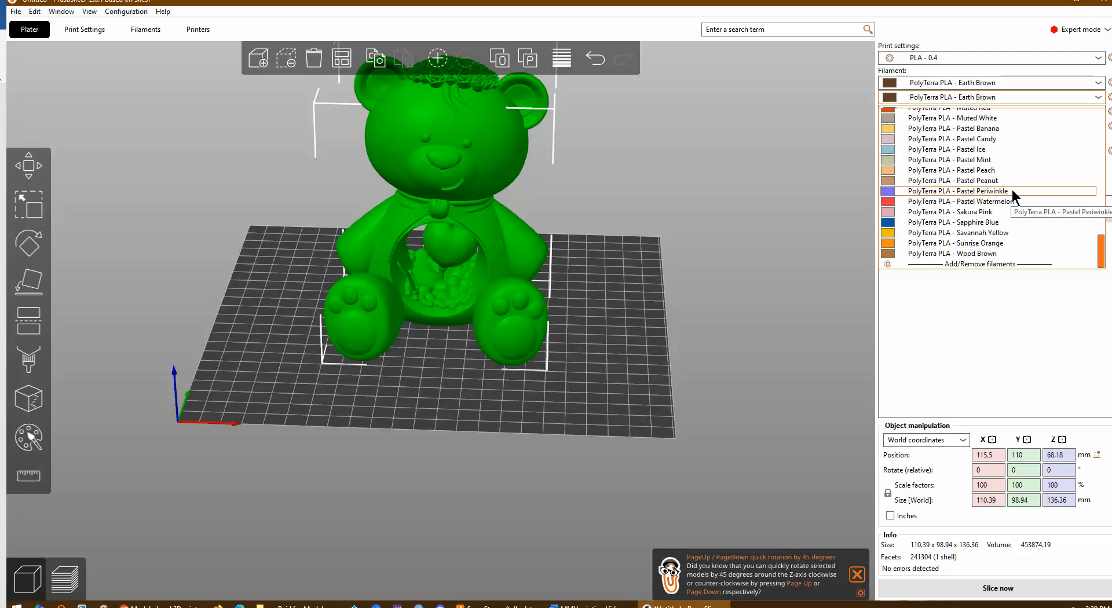
scroll(1017, 199, "up", 3)
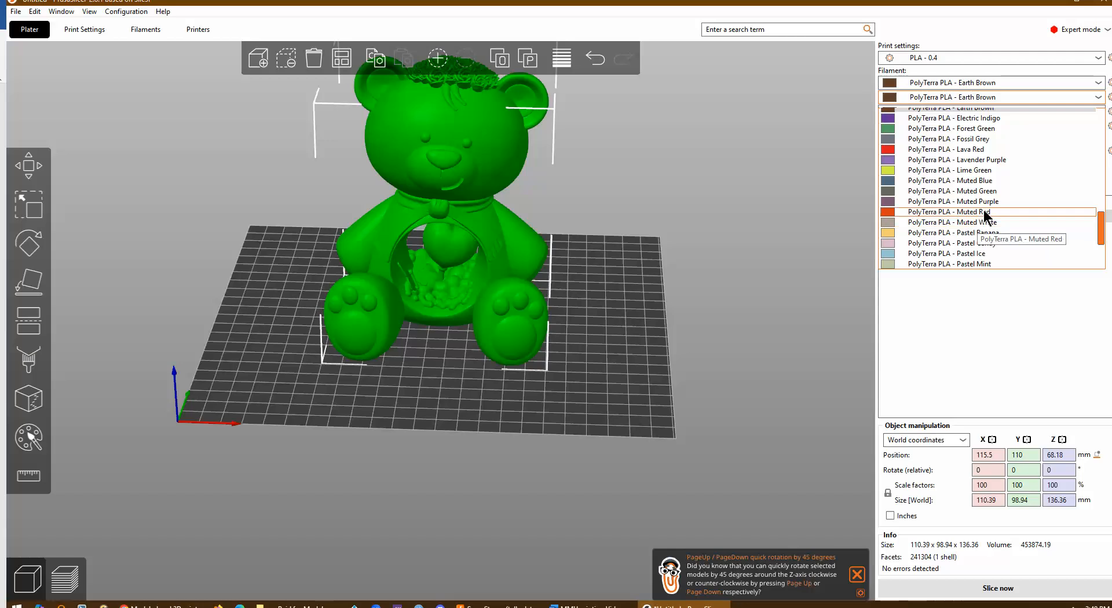
left_click(968, 152)
Assign PolyTerra PLA - Army Biege to the third extruder and Polymaker PLA - Aqua Blue to the fourth
left_click(991, 114)
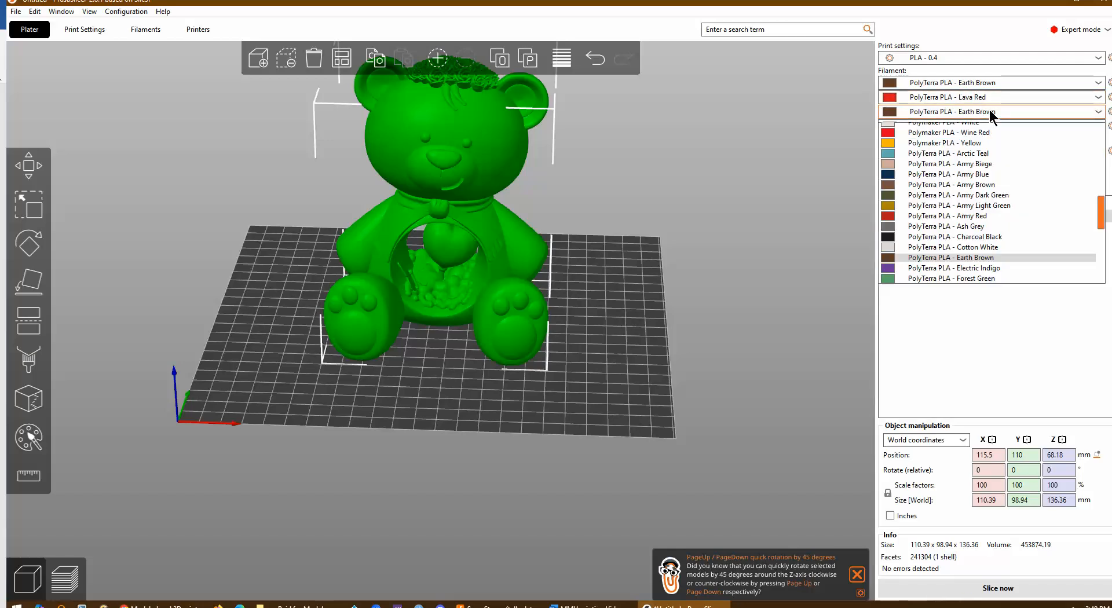
left_click(974, 164)
left_click(959, 126)
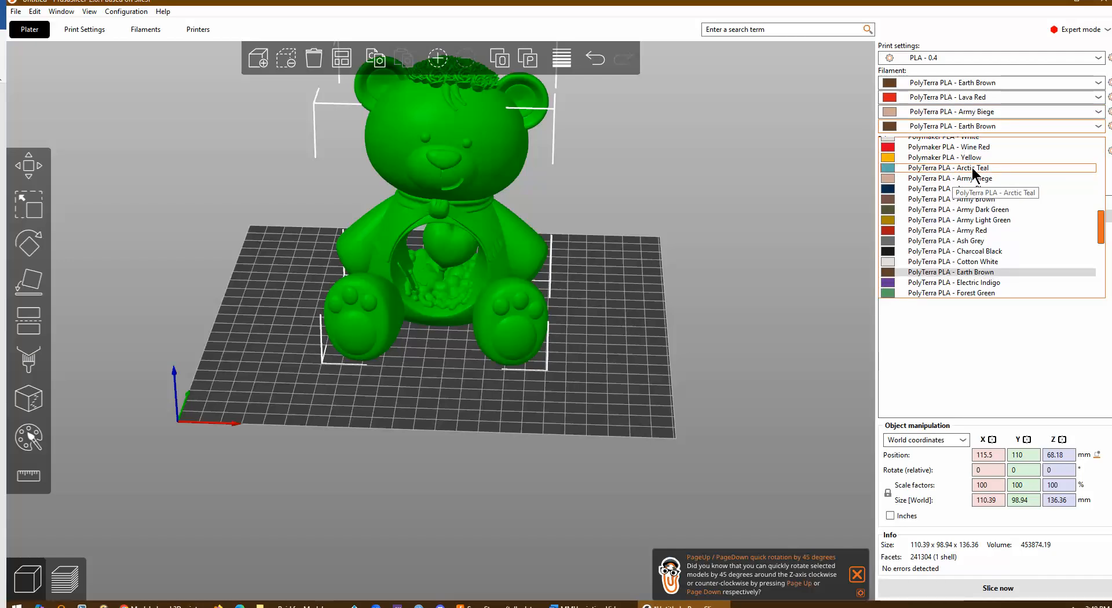
scroll(962, 176, "up", 5)
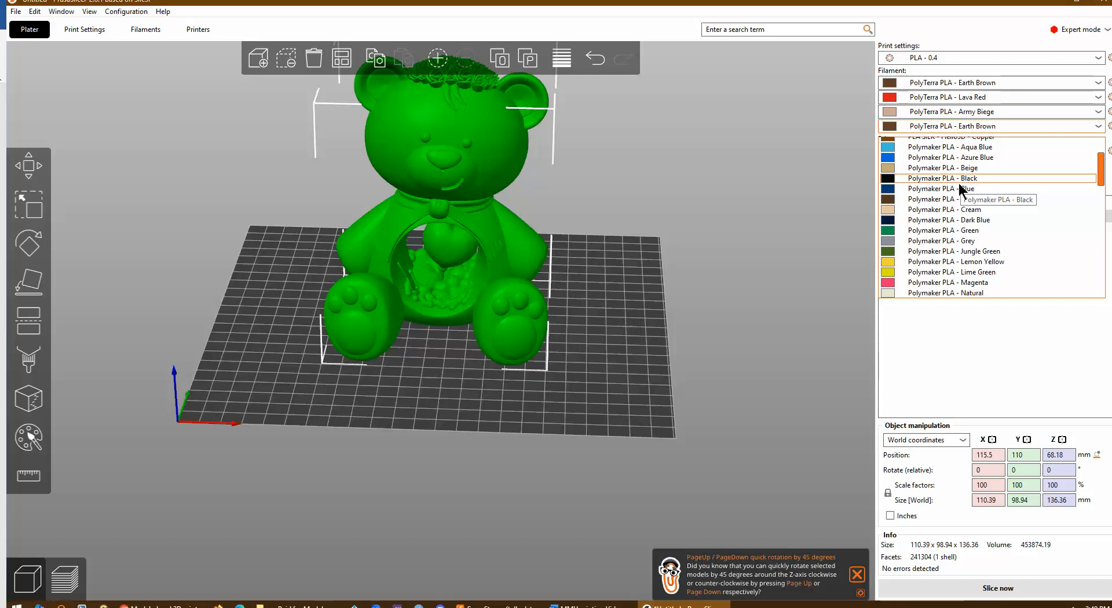
left_click(947, 148)
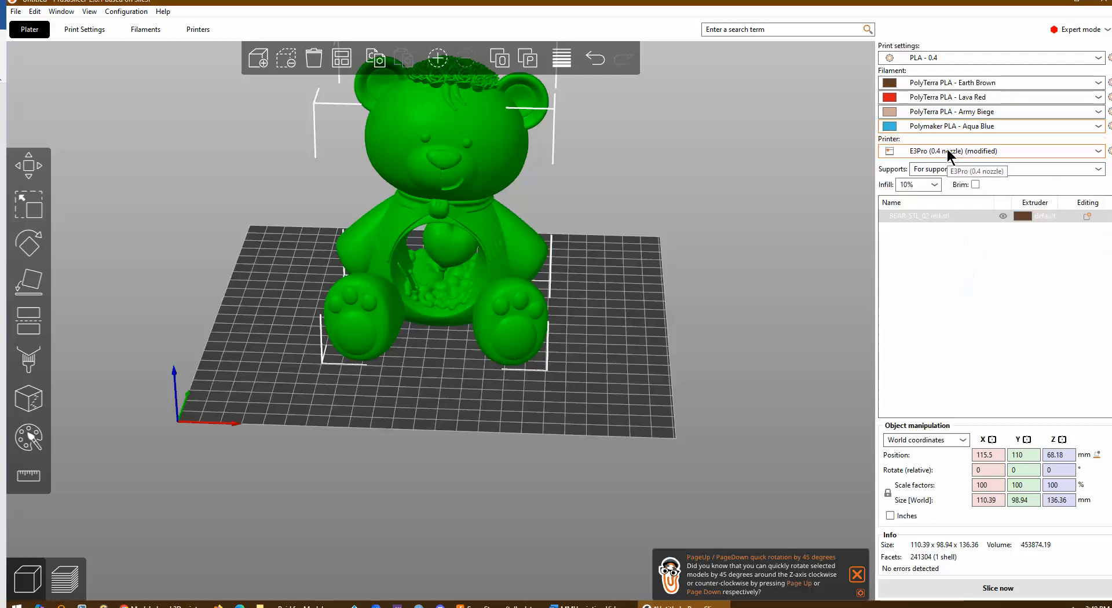
Move the bear to about X 157, Y 139 mm and load the multi-part bee coaster, placed at about X 63, Y 72 mm
left_click_drag(488, 215, 561, 216)
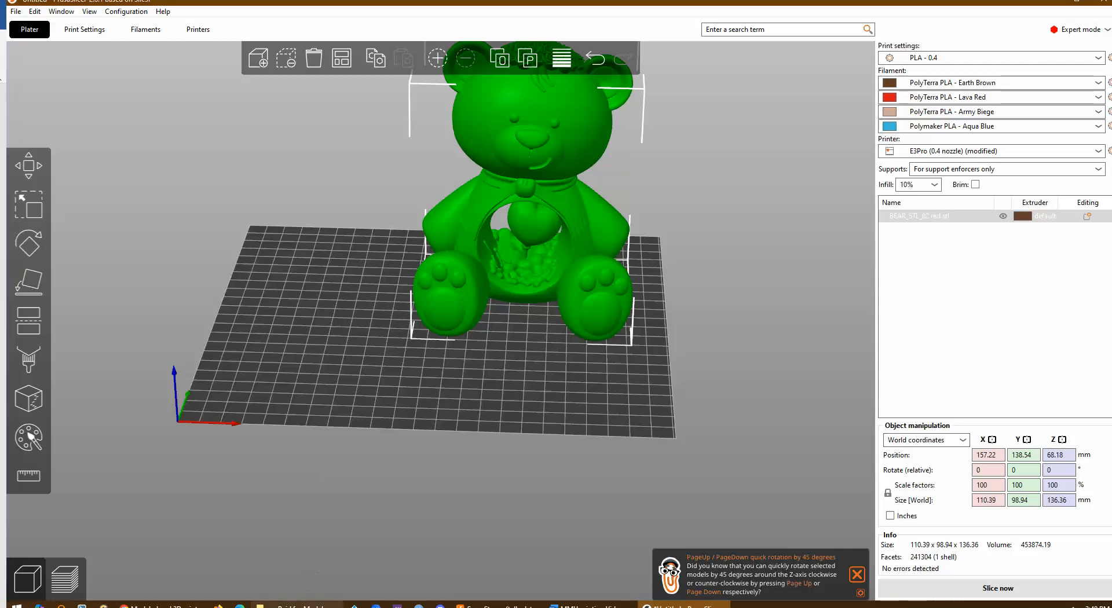
left_click(306, 604)
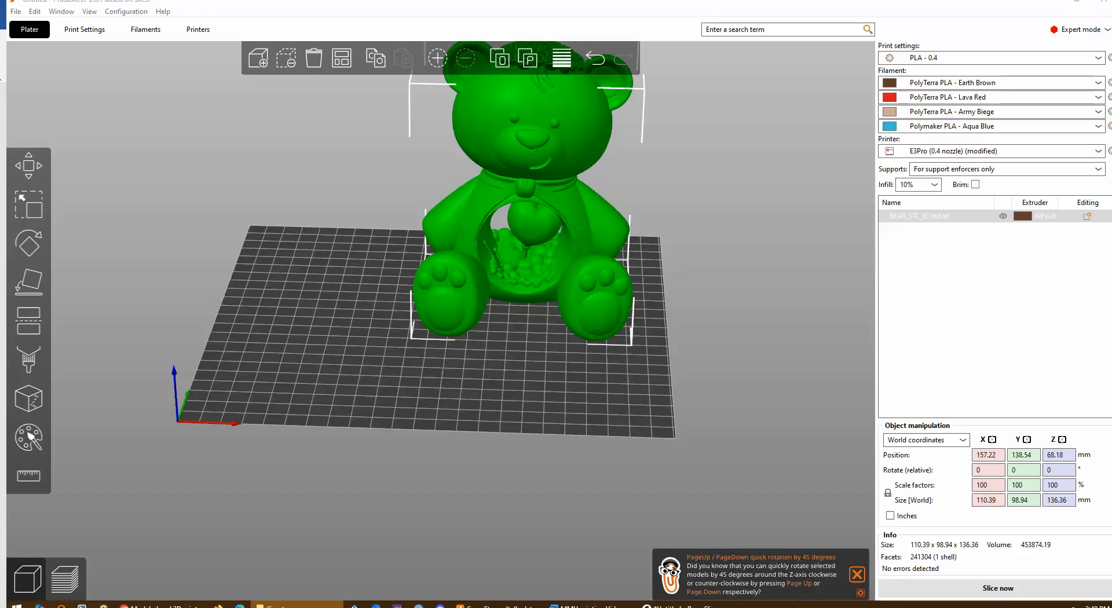
left_click_drag(313, 289, 340, 298)
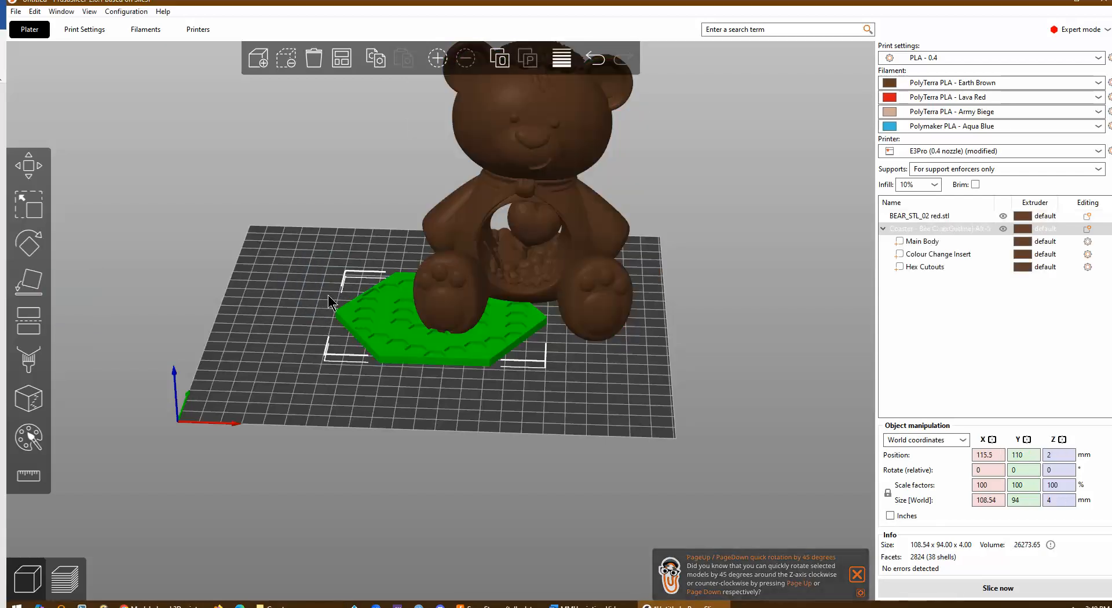
left_click_drag(377, 322, 338, 352)
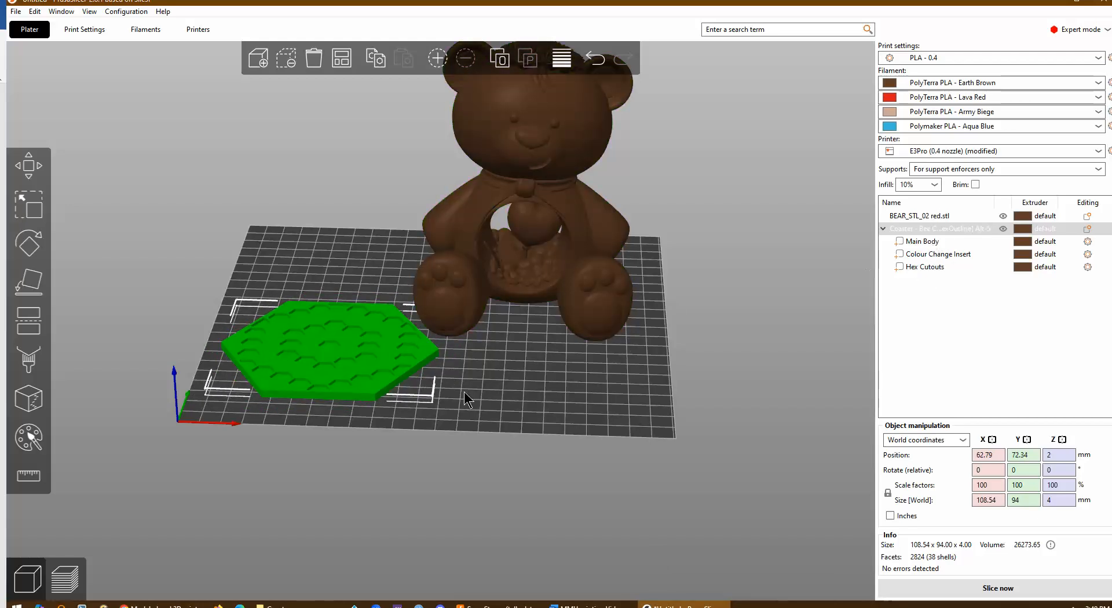
Examine the coaster's Main Body, Colour Change Insert and Hex Cutouts parts by selecting each one in turn
mouse_move(464, 392)
left_mouse_down()
mouse_move(515, 401)
mouse_move(450, 401)
left_mouse_up()
left_click(924, 241)
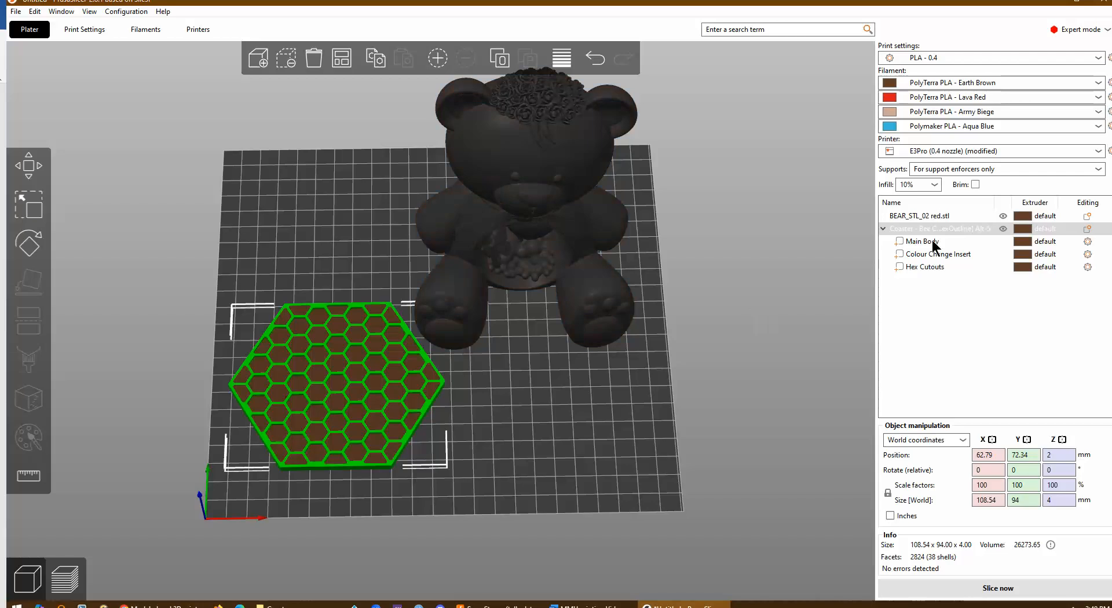
left_click(936, 254)
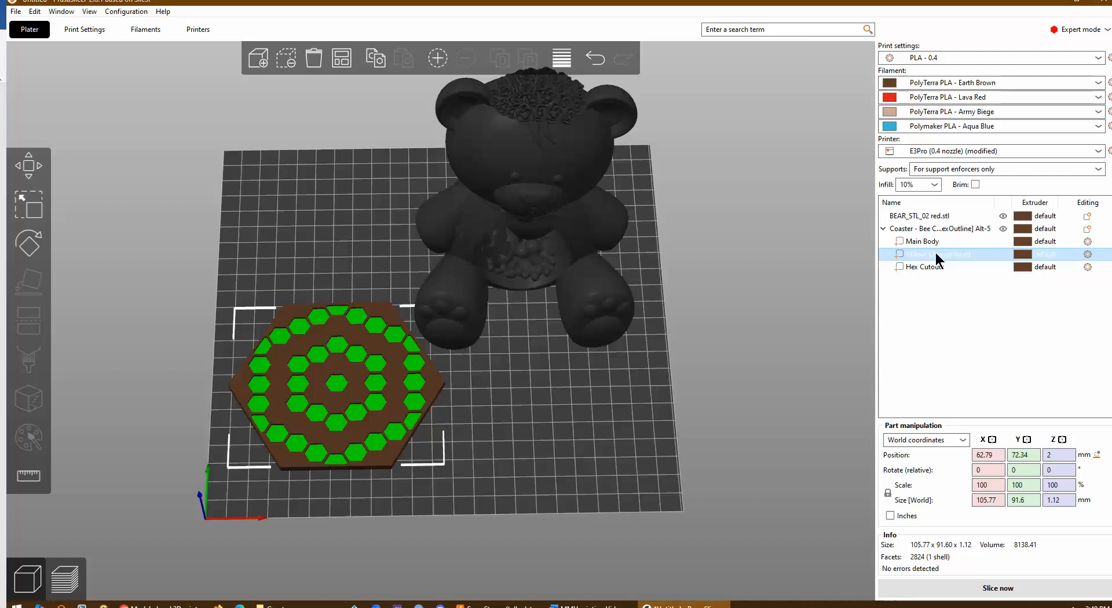
left_click(933, 266)
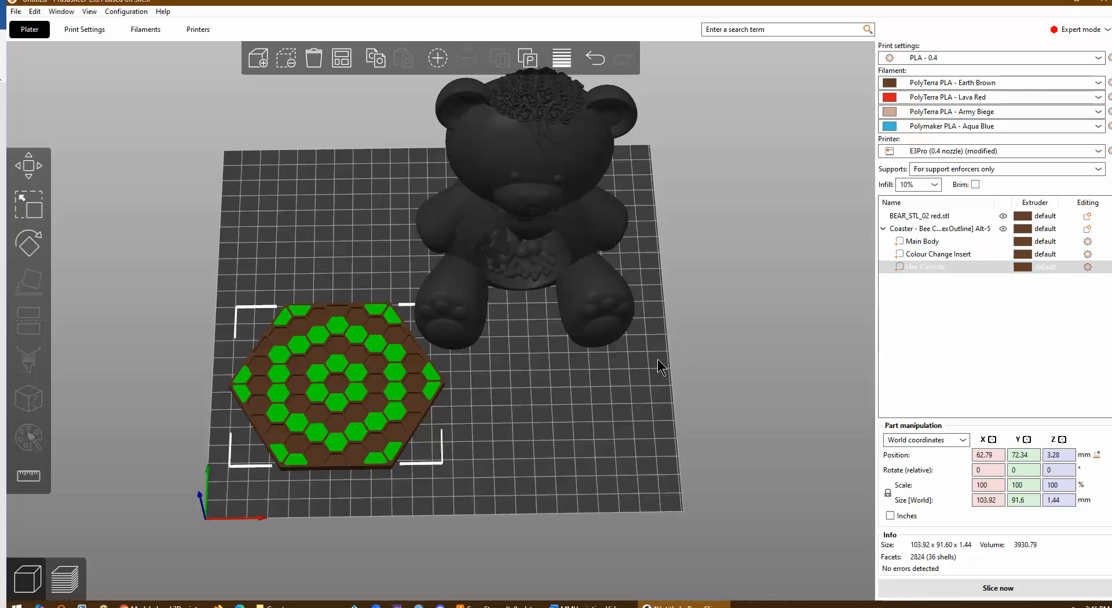
left_click(923, 241)
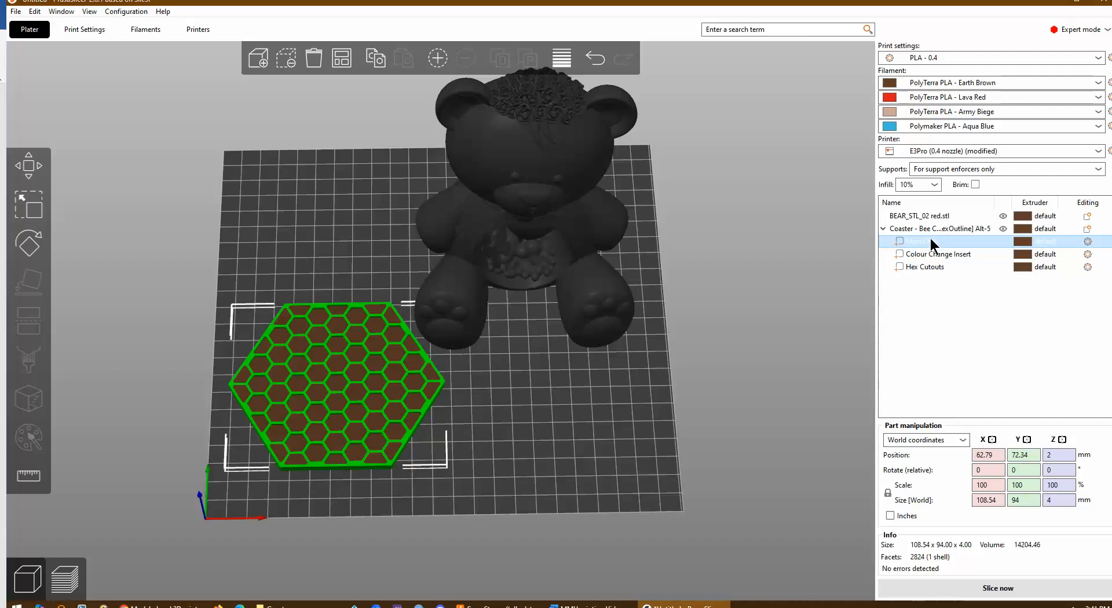
Keep Polymaker PLA - Aqua Blue on the fourth extruder and assign extruder 4 to the coaster's Main Body
left_click(949, 124)
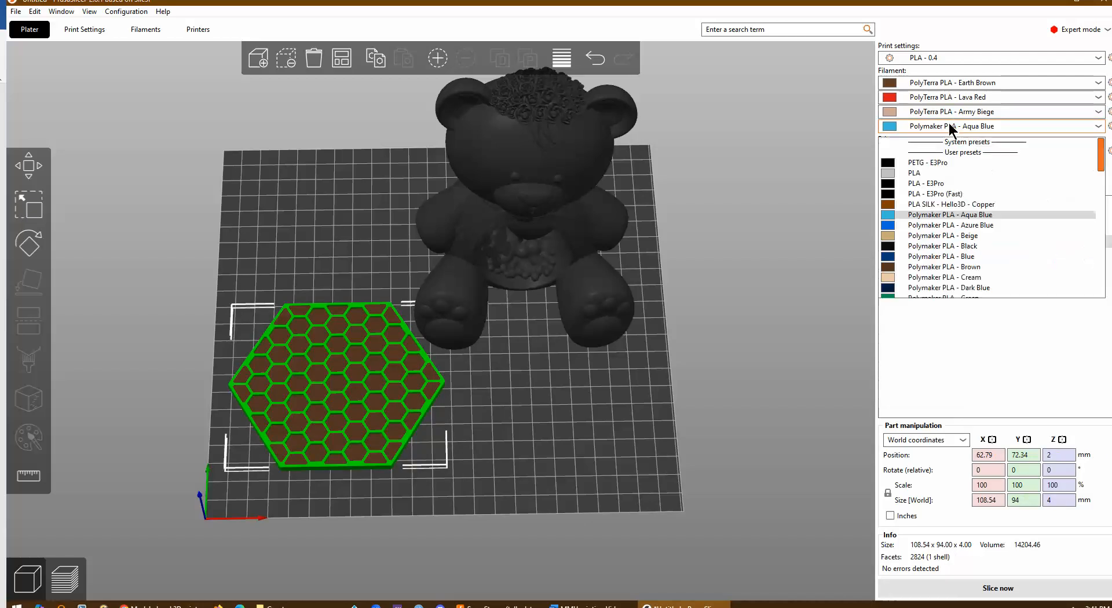
left_click(939, 216)
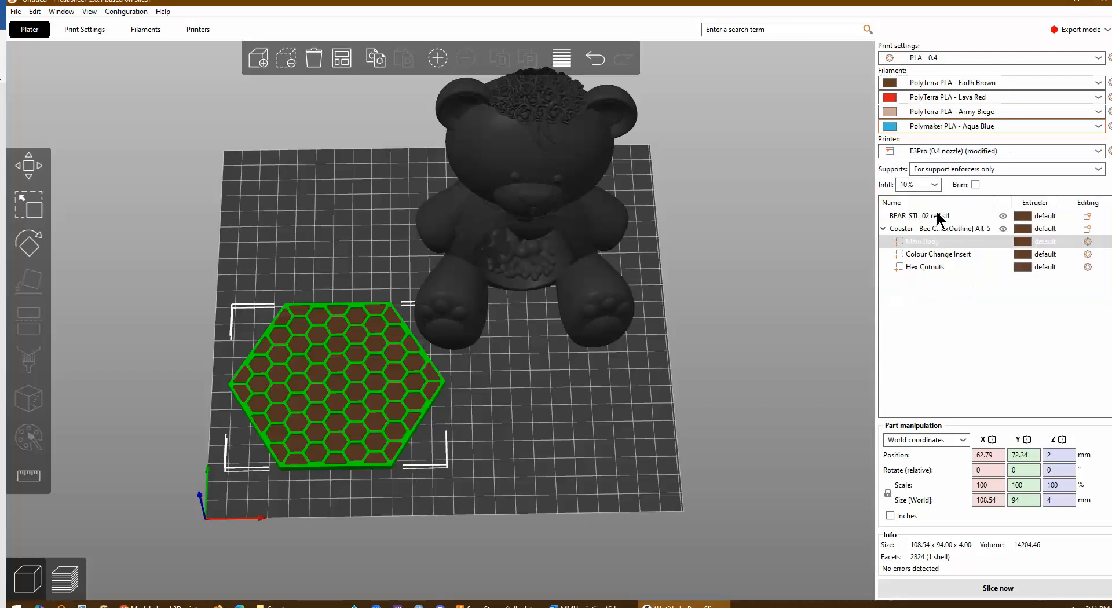
left_click(1052, 241)
left_click(1052, 240)
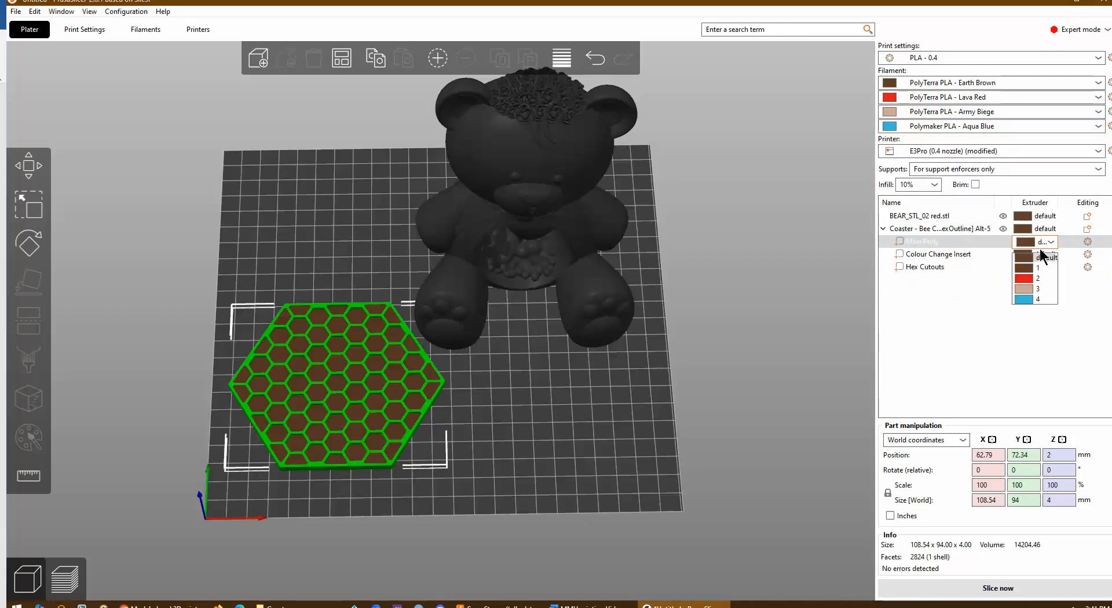
left_click(1038, 299)
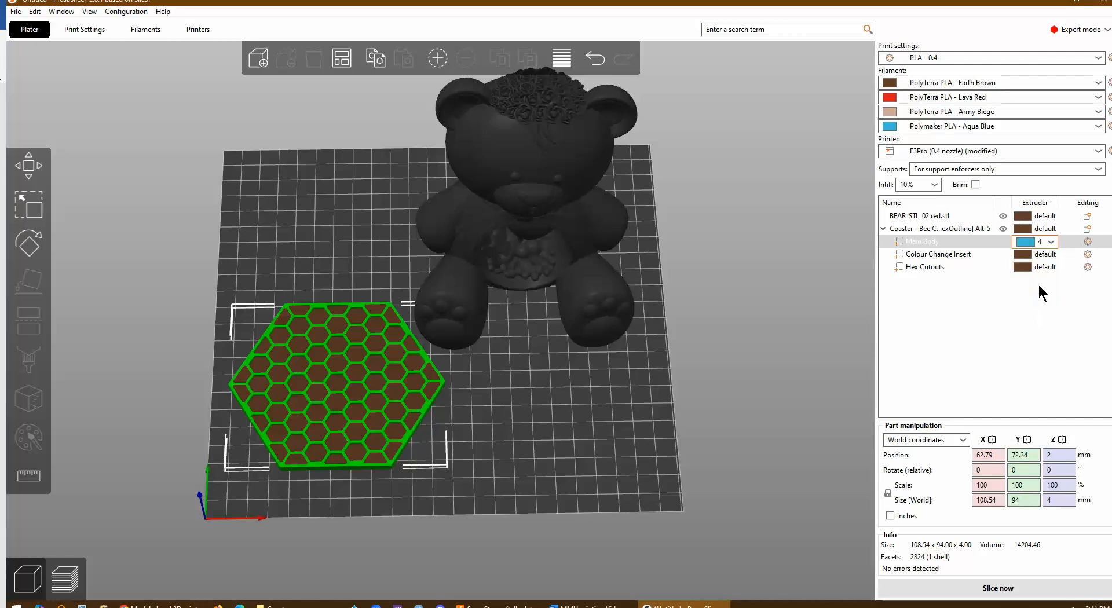
Assign extruder 2 to the coaster's Colour Change Insert part
left_click(1050, 254)
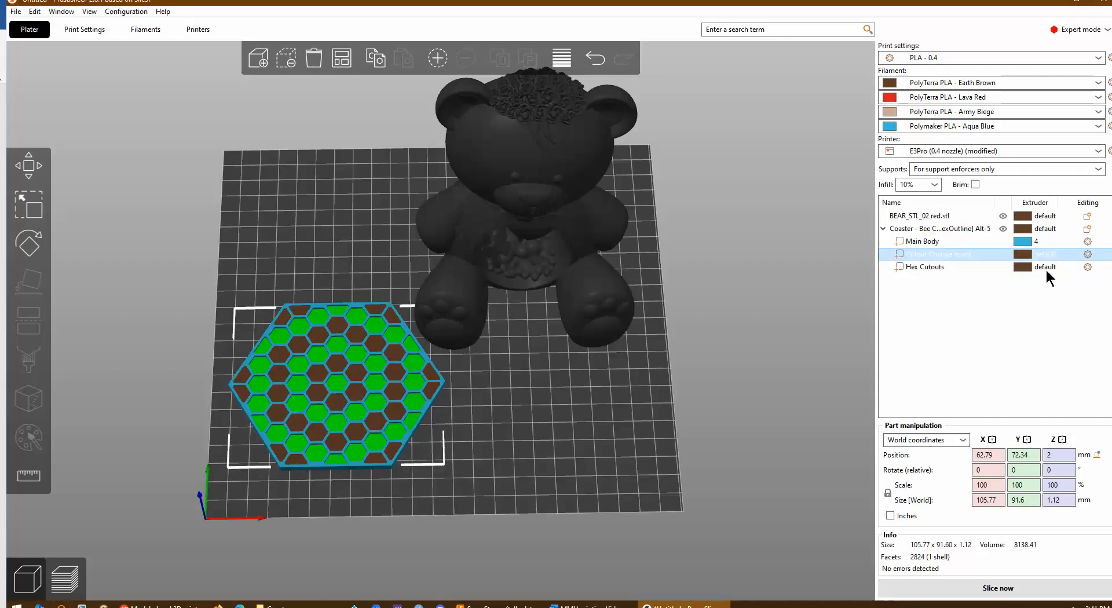
left_click(1052, 254)
left_click(1056, 253)
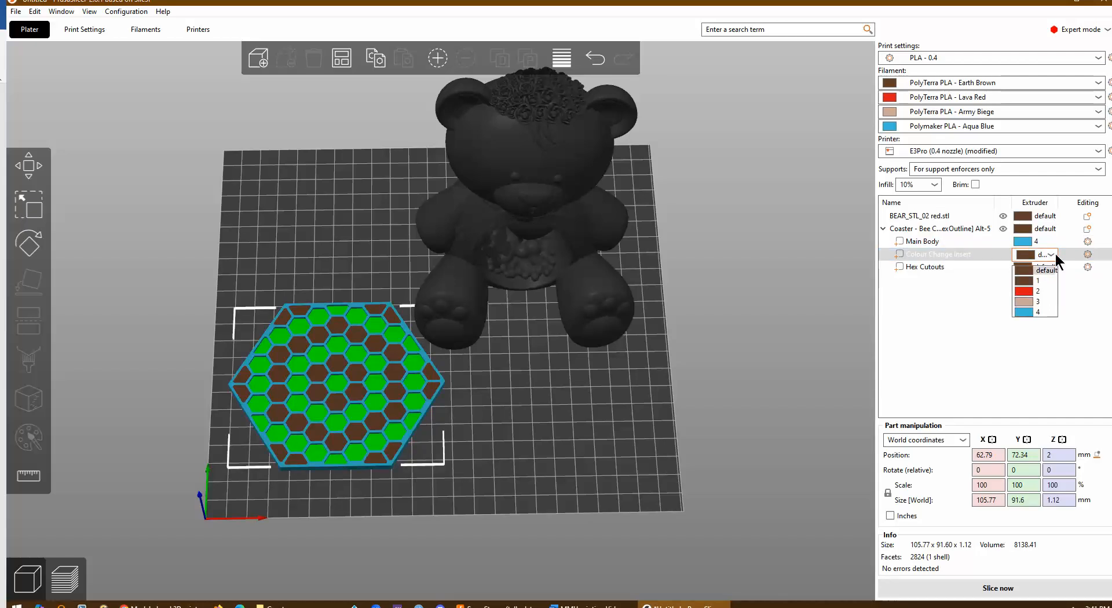
left_click(1036, 291)
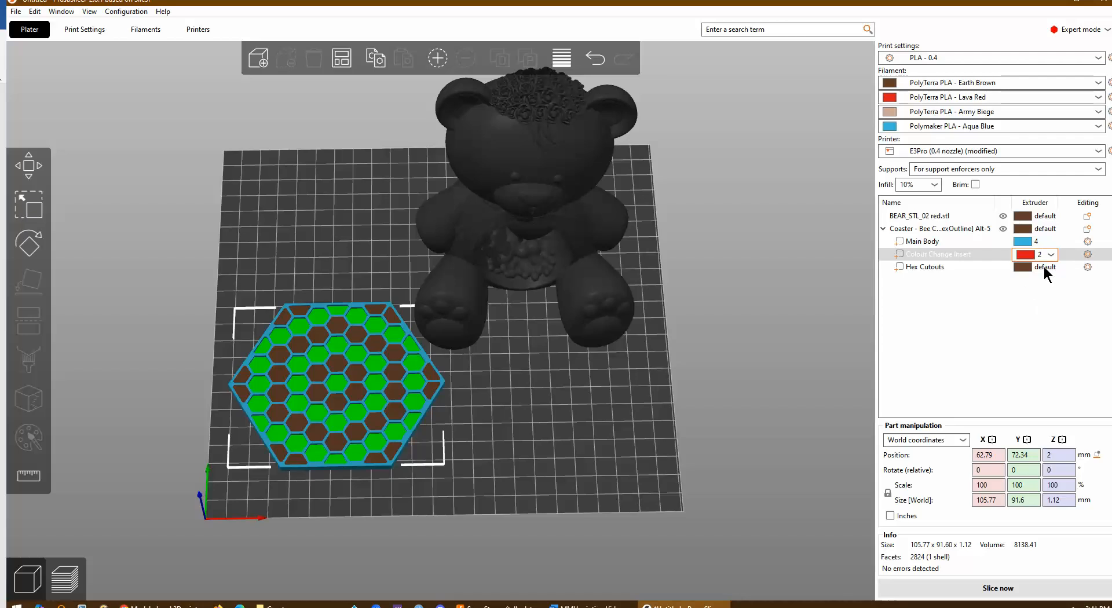
Assign extruder 4 to the coaster's Hex Cutouts part and deselect the coaster
left_click(1051, 268)
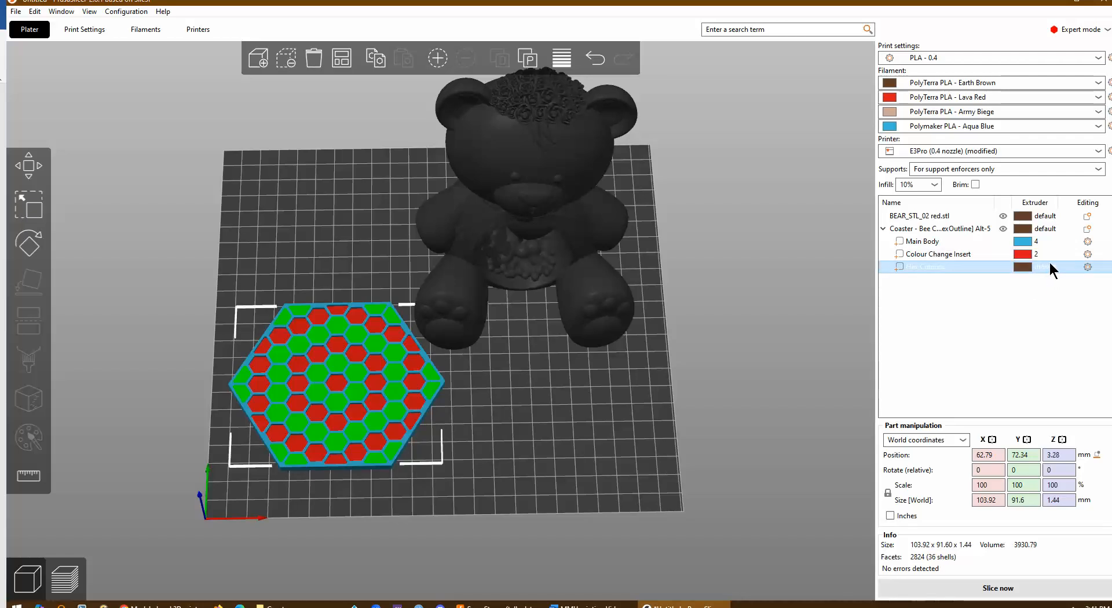
left_click(1052, 266)
left_click(1052, 266)
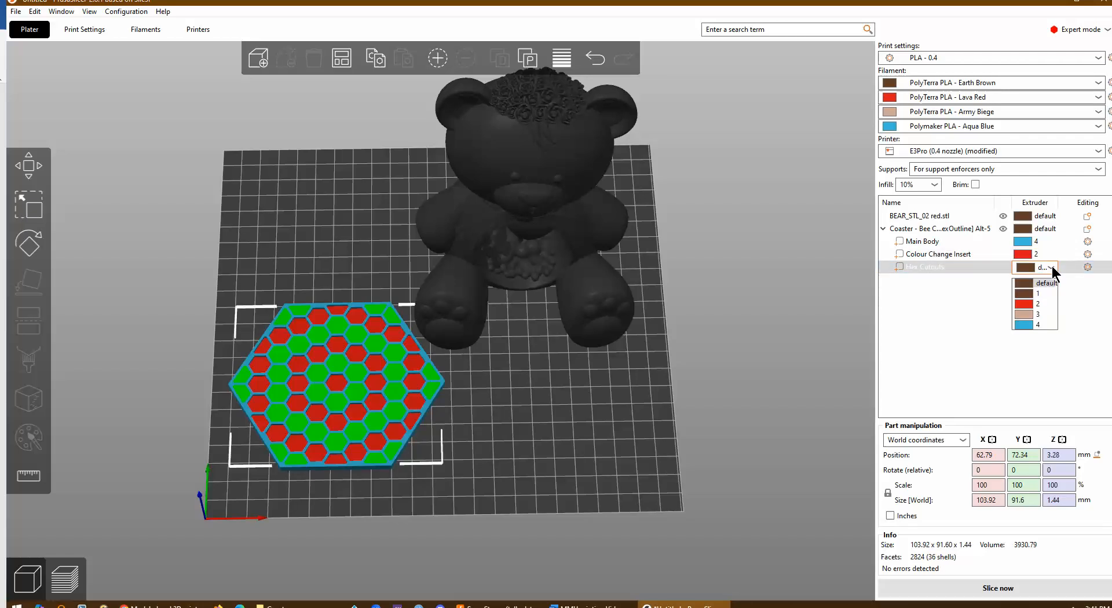
left_click(1036, 321)
left_click(979, 312)
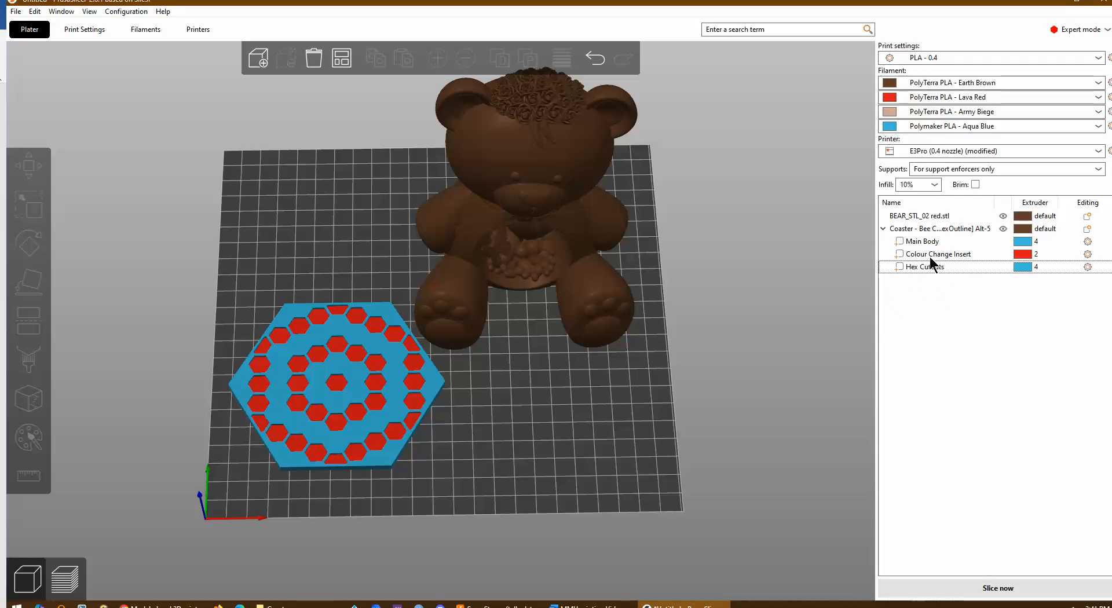
Select the BEAR_STL_02 red.stl bear and start Multimaterial painting on it
left_click(934, 219)
left_click_drag(666, 245, 726, 237)
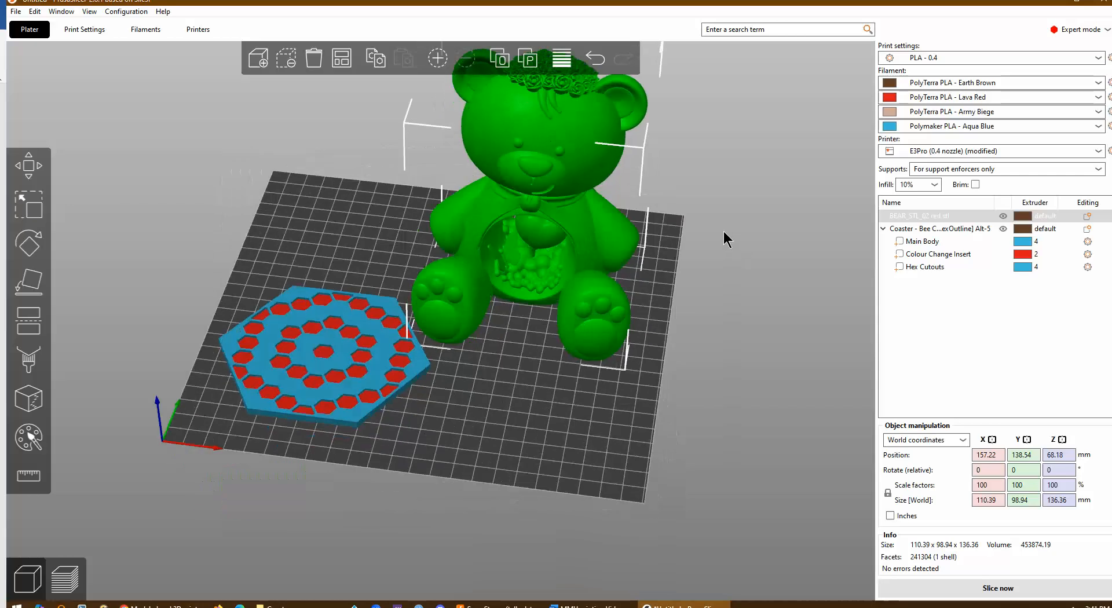
scroll(725, 237, "up", 5)
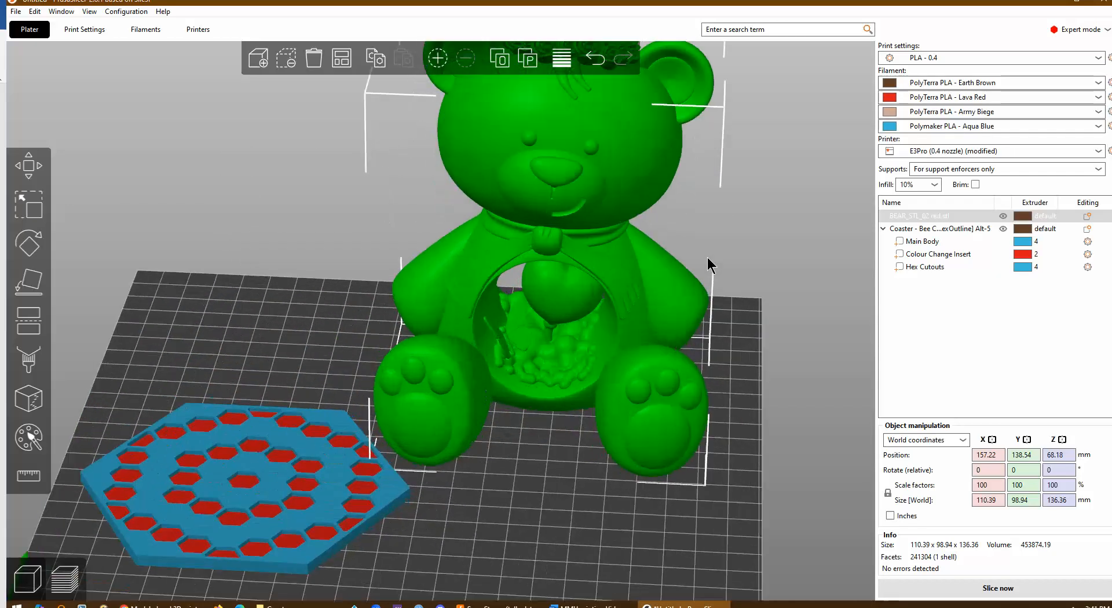
scroll(798, 186, "down", 3)
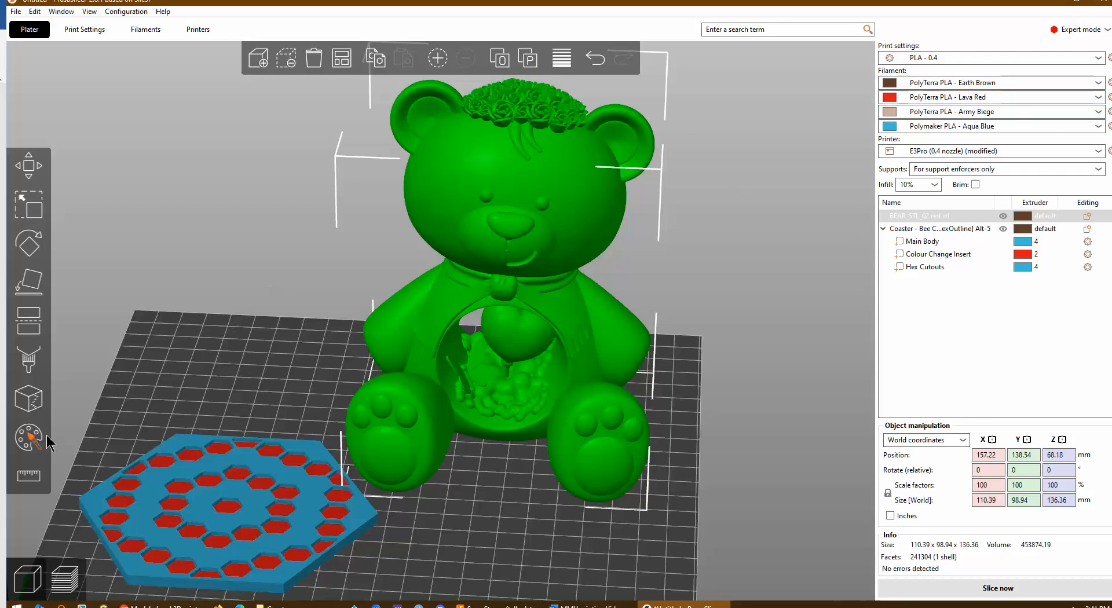
left_click(28, 436)
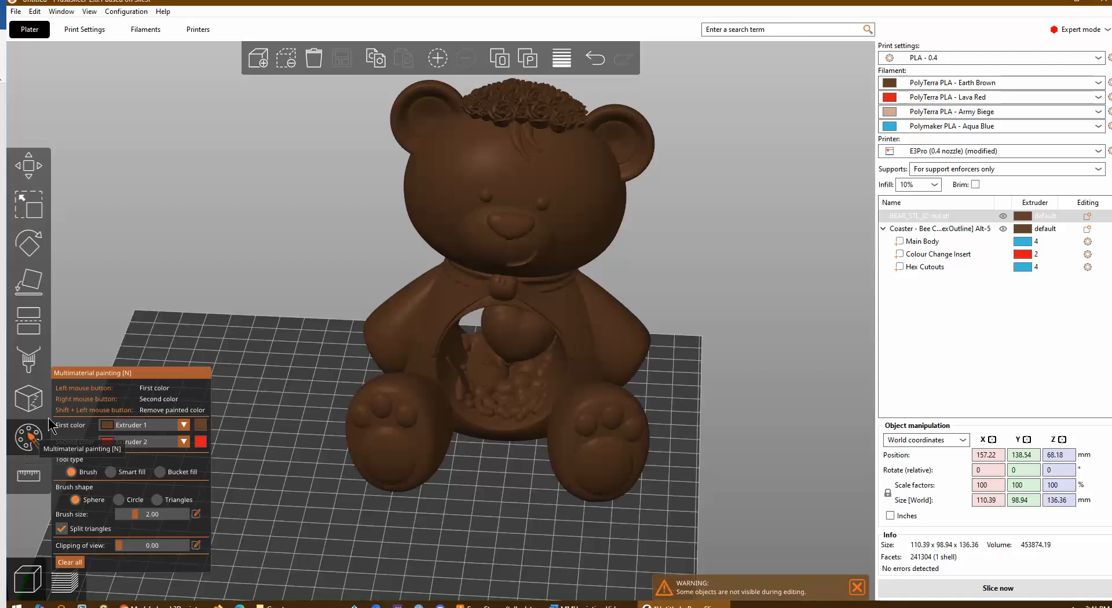
left_click_drag(189, 329, 198, 322)
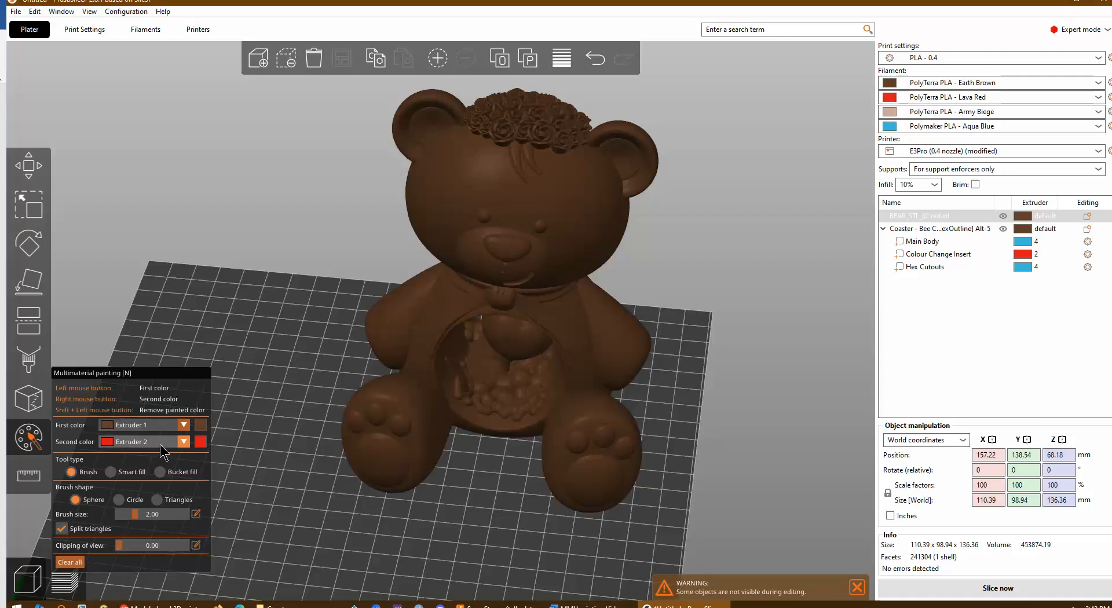
Keep Extruder 1 as the first painting color and set the second color to Extruder 3
left_click(183, 426)
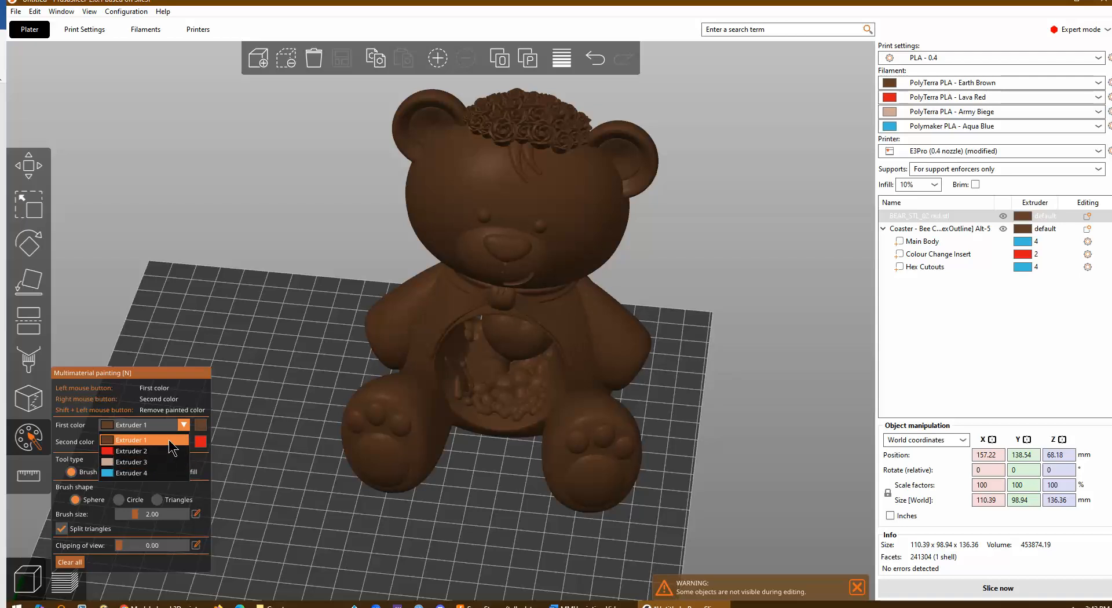
left_click(169, 441)
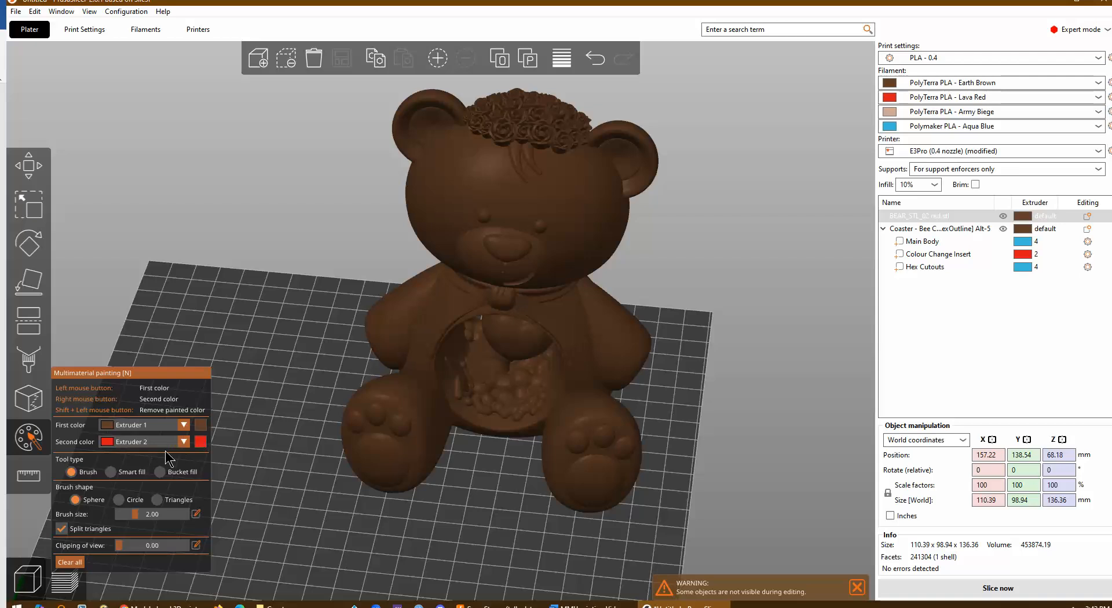
left_click(185, 442)
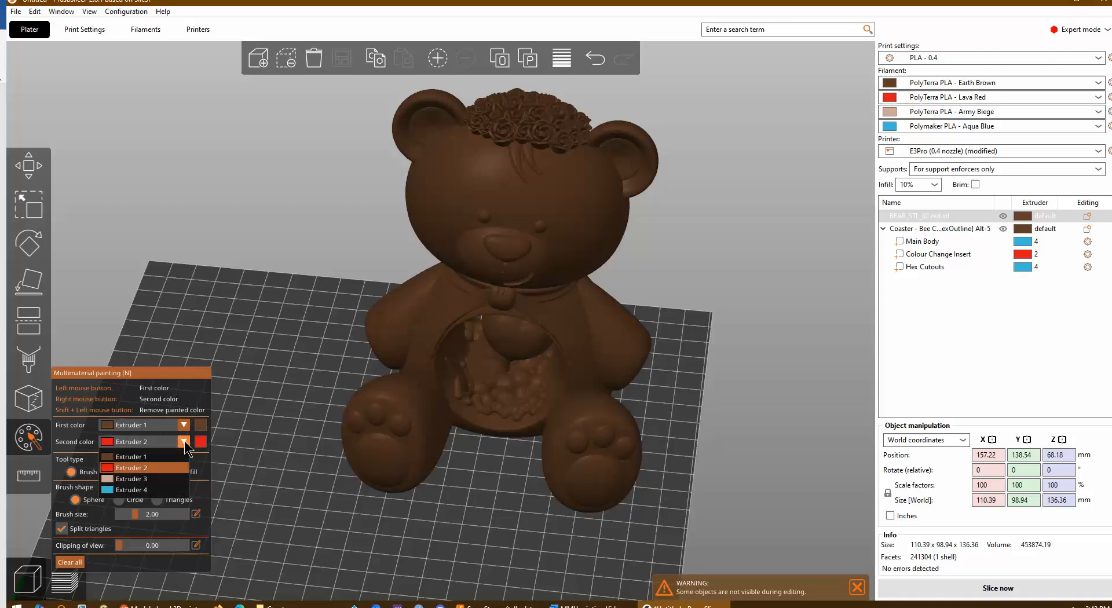
left_click(155, 480)
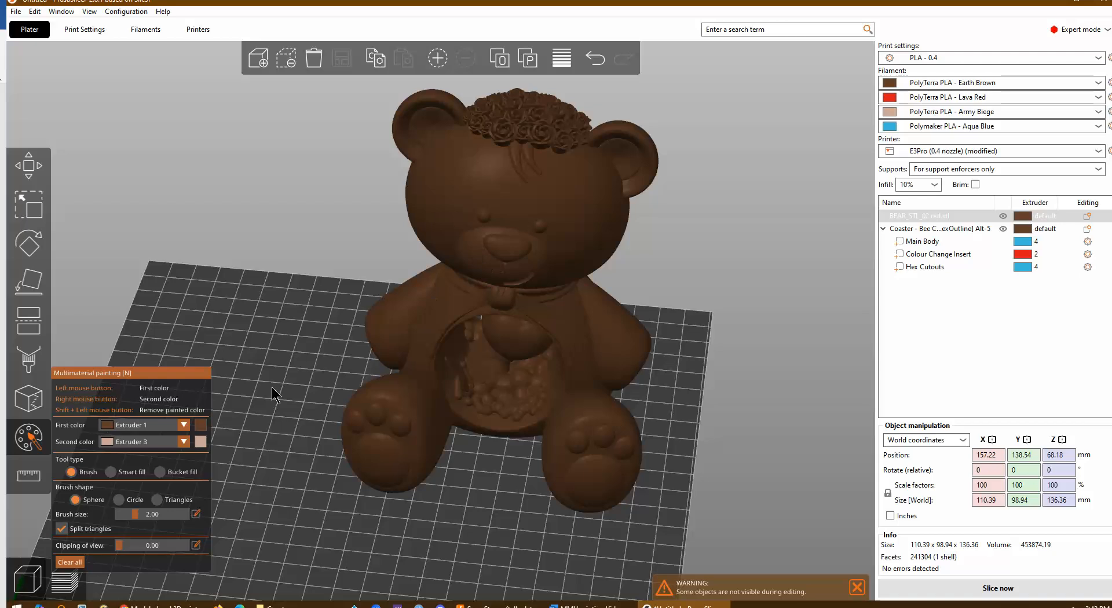
Smart-fill the bear's muzzle, three toe pads on its right foot and two on its left with Extruder 3
left_click(111, 472)
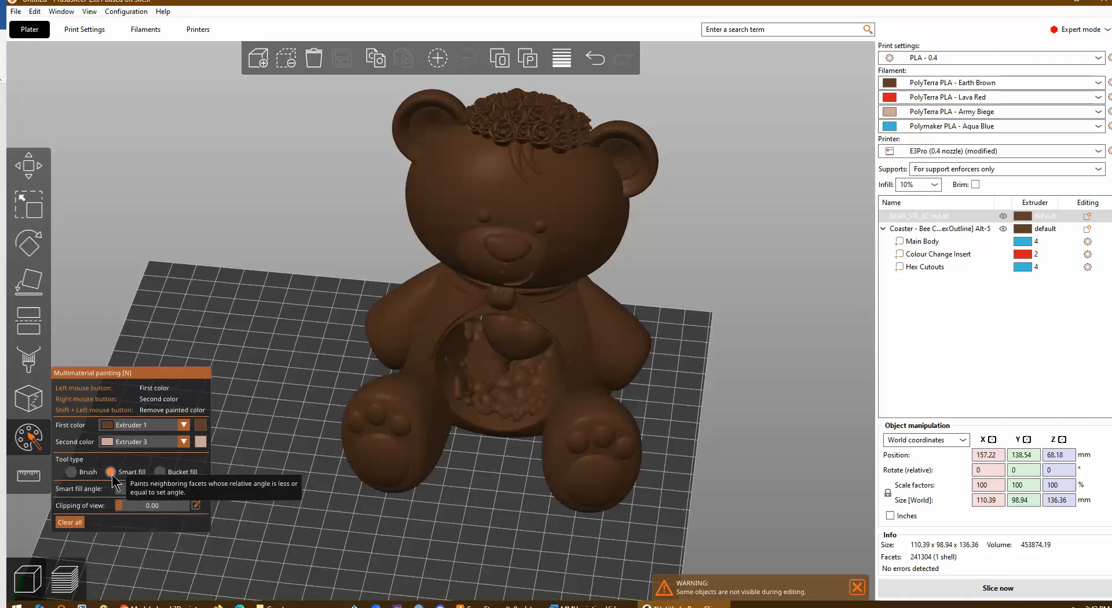
right_click(476, 267)
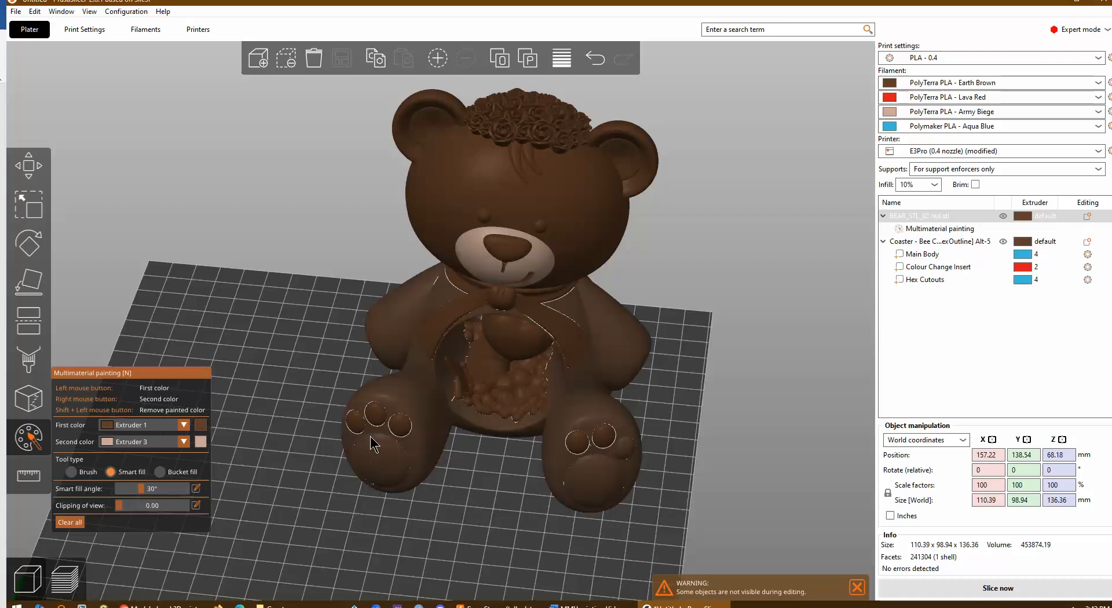
right_click(355, 421)
right_click(375, 413)
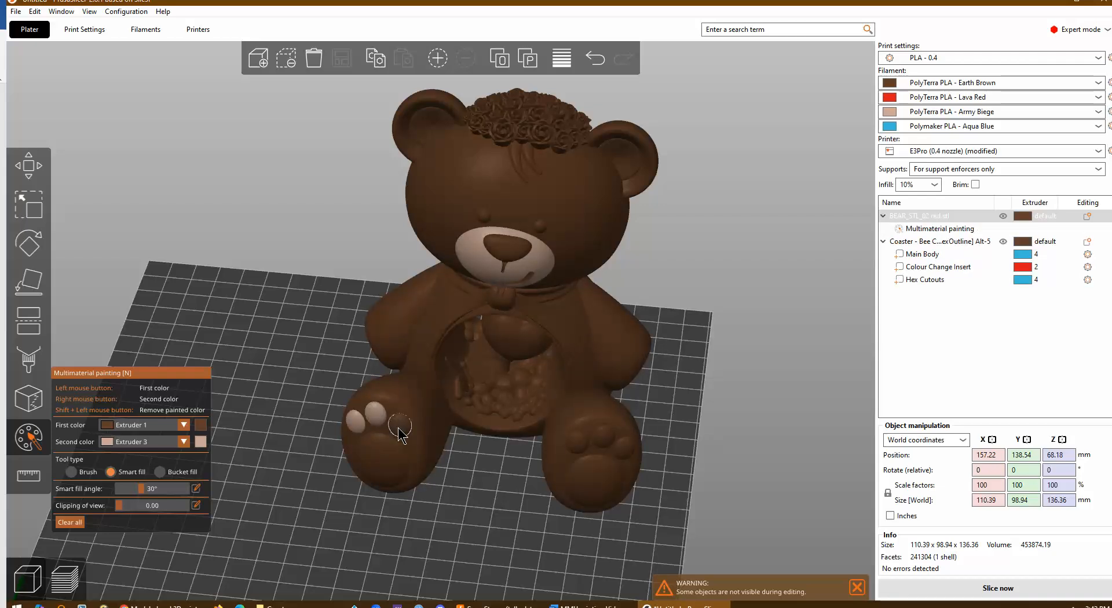
right_click(400, 424)
right_click(576, 443)
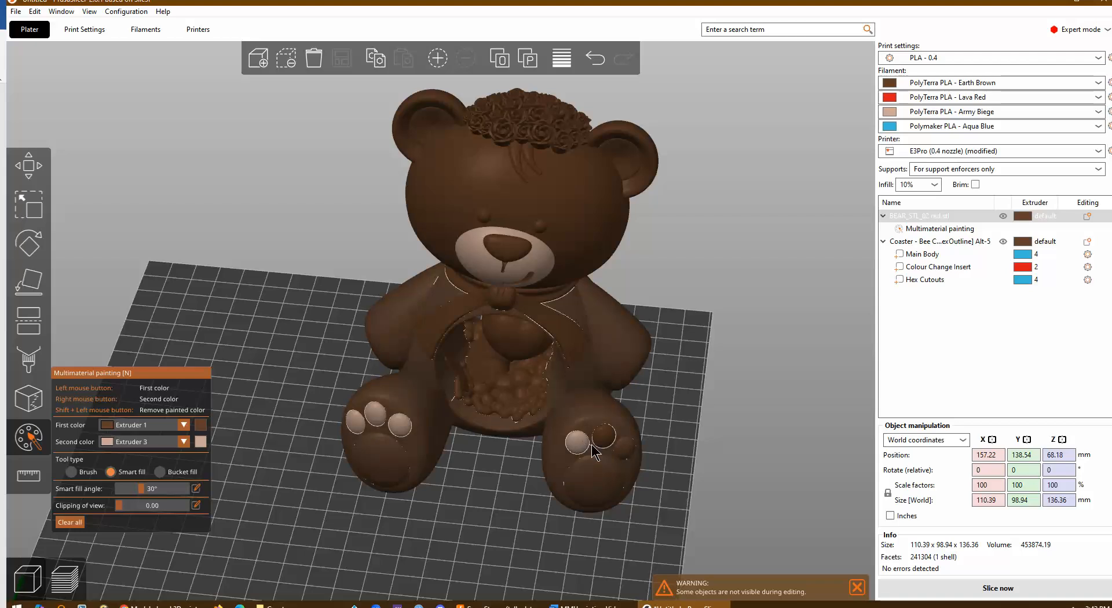
right_click(604, 437)
Bucket-fill the bear's brown body with Extruder 2 as the first color
scroll(628, 450, "up", 6)
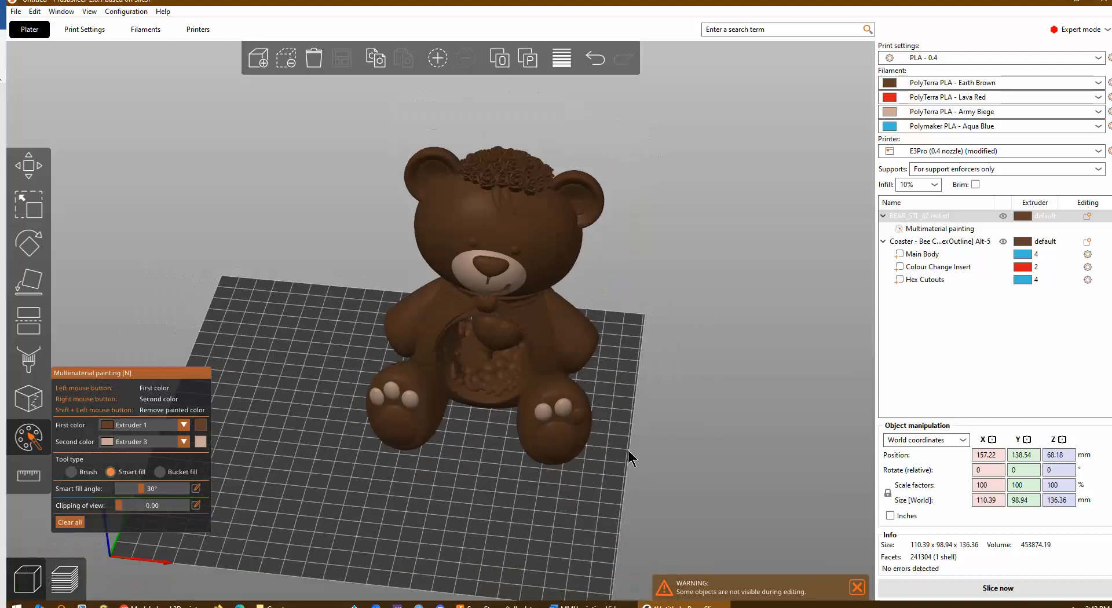
right_click_drag(512, 510, 330, 371)
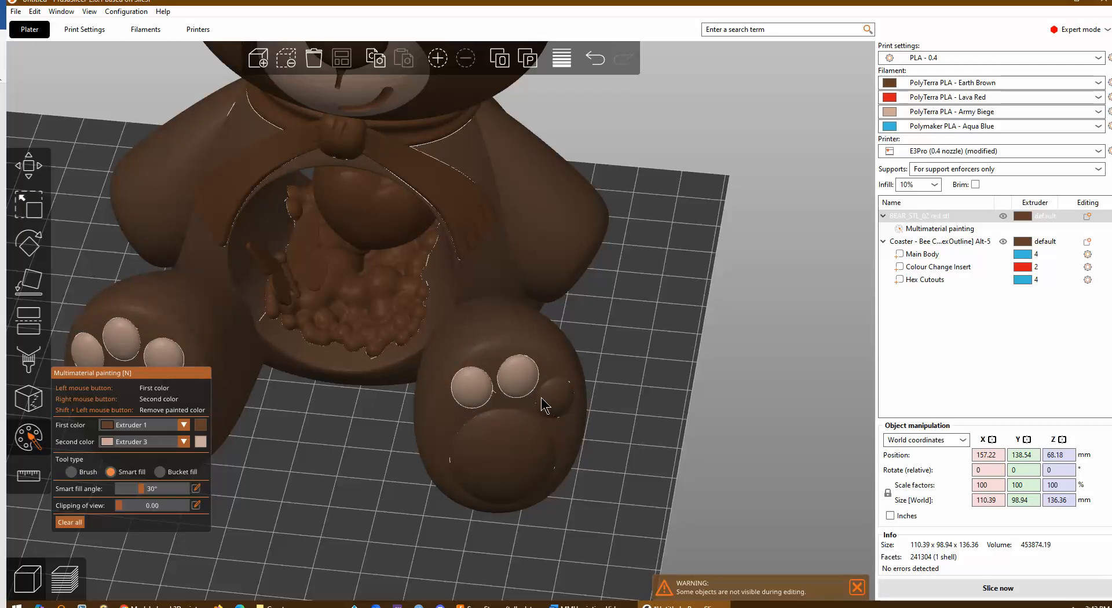
left_click(161, 472)
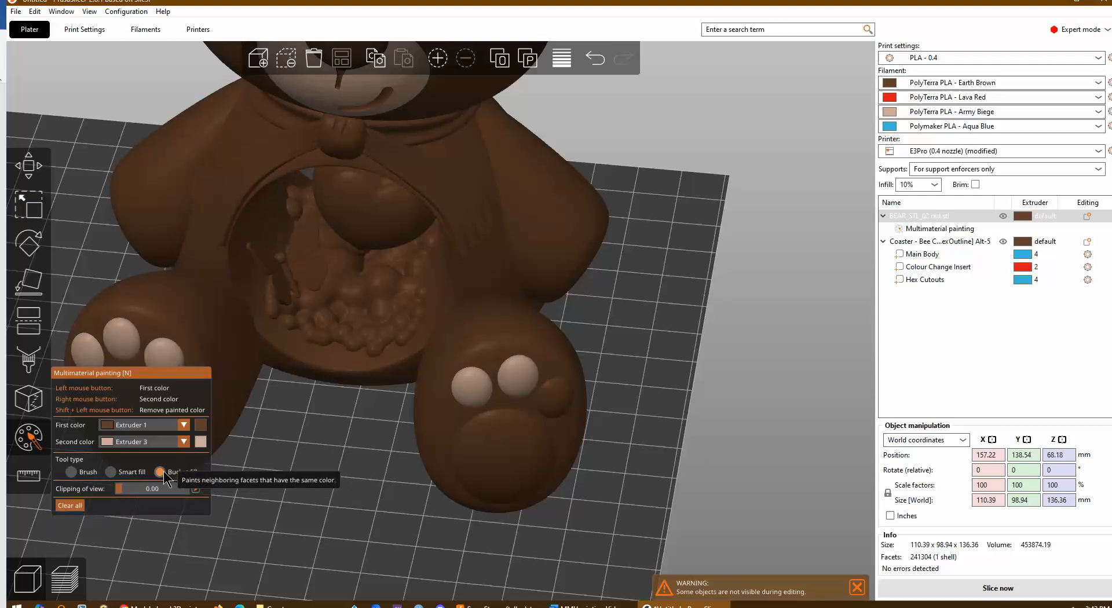
left_click(183, 427)
left_click(143, 450)
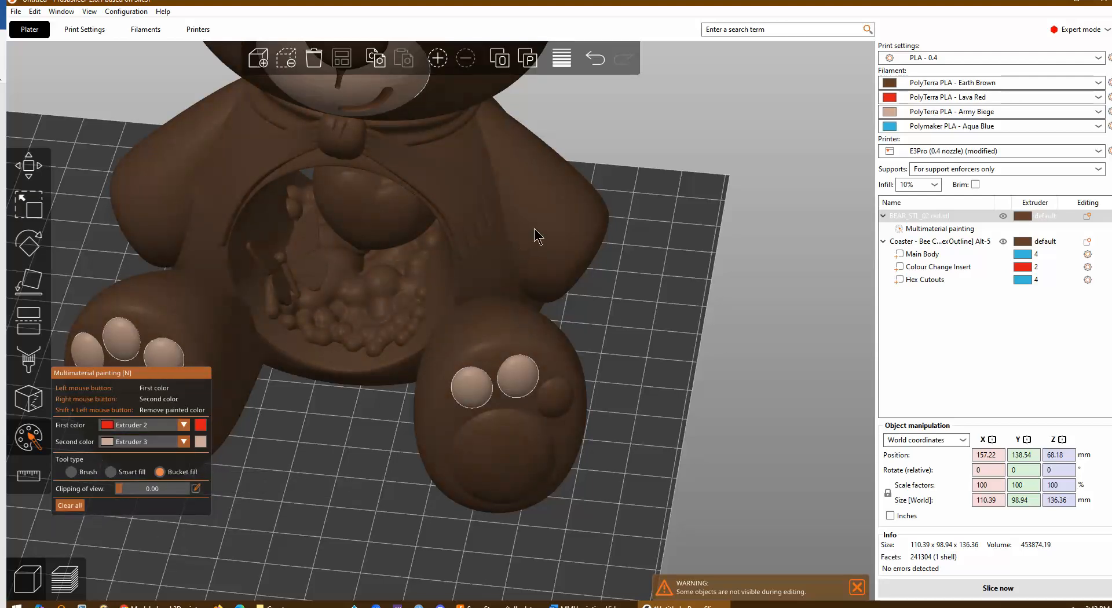
left_click(556, 228)
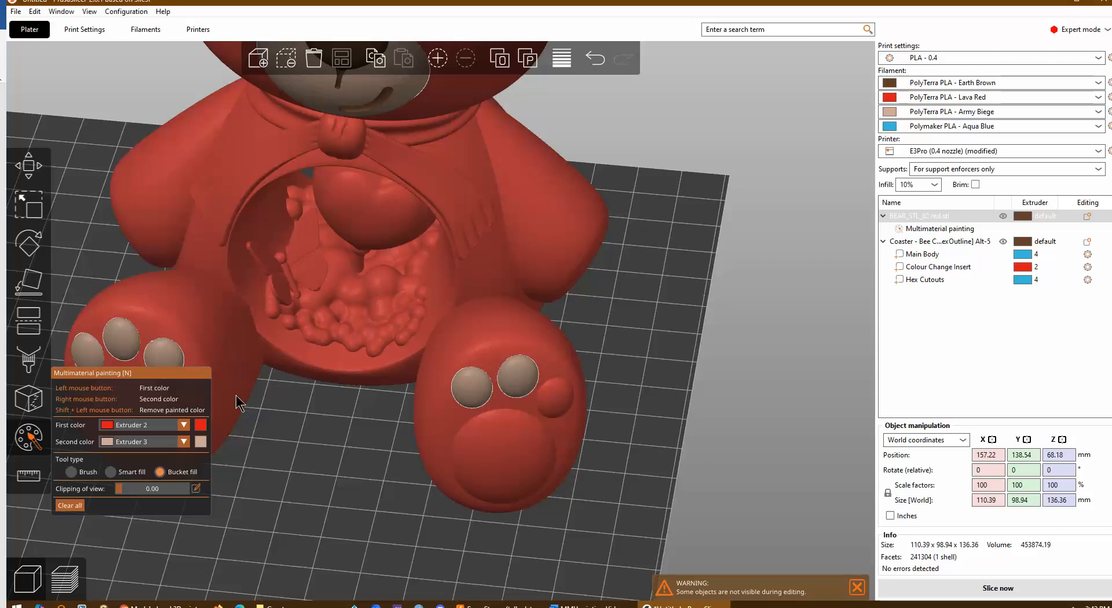
Set the first color to Extruder 1 and bucket-fill the bear's red body with it
left_click(183, 425)
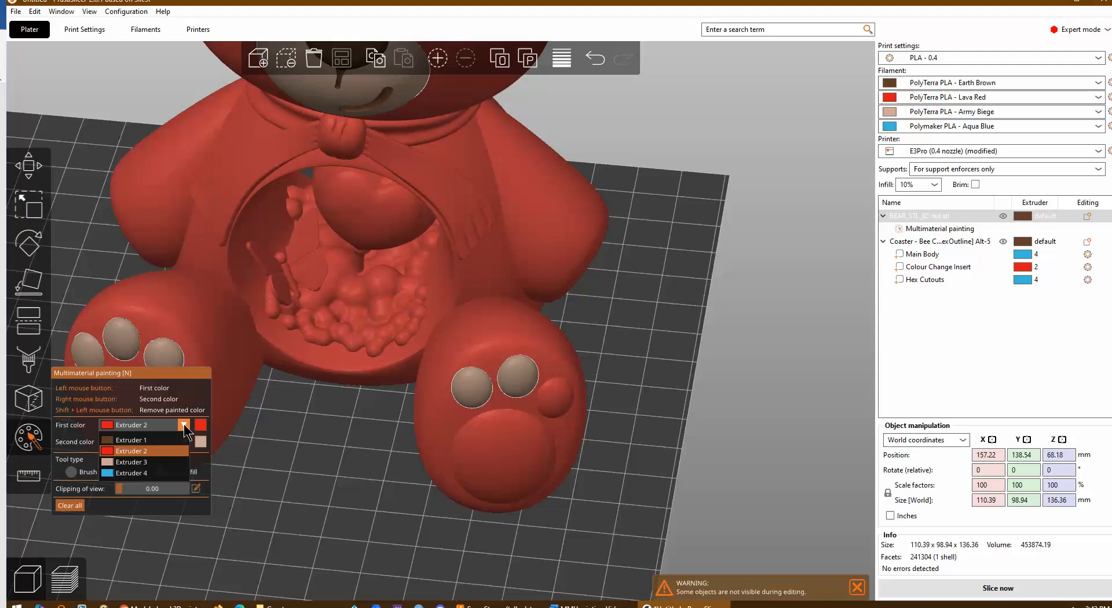
left_click(132, 440)
left_click(522, 234)
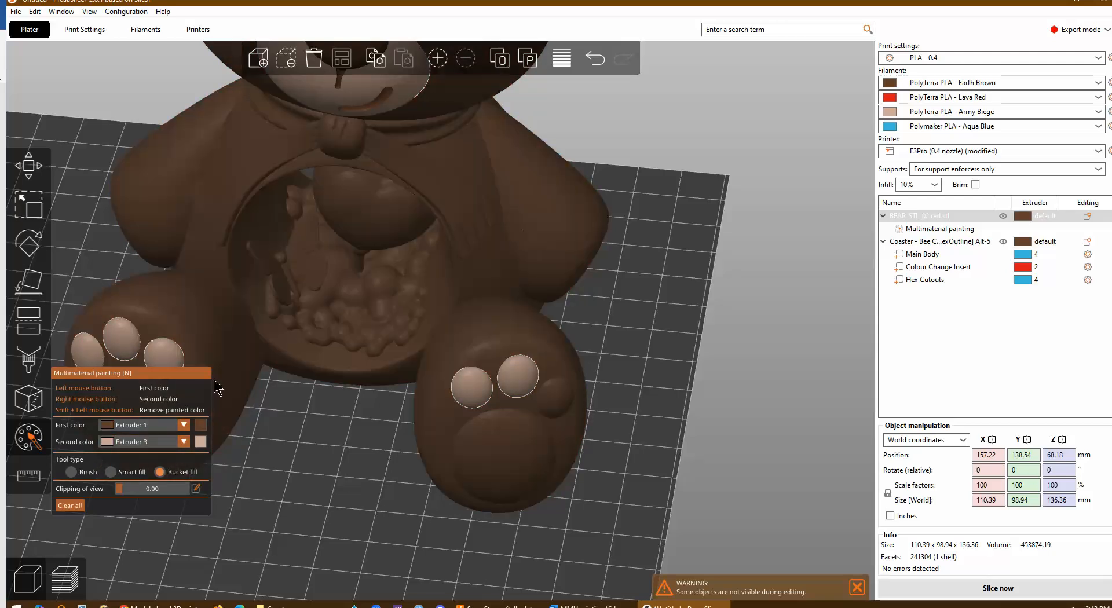
Paint the face of the third toe pad on the bear's left foot with Extruder 3, using the triangle-shaped brush
left_click(73, 472)
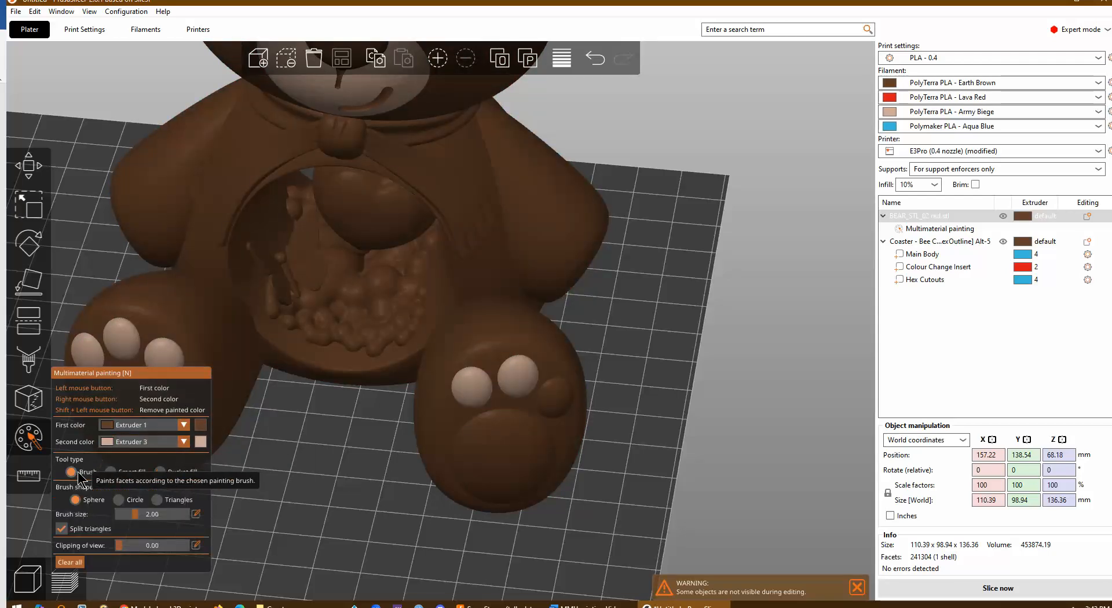
left_click(157, 500)
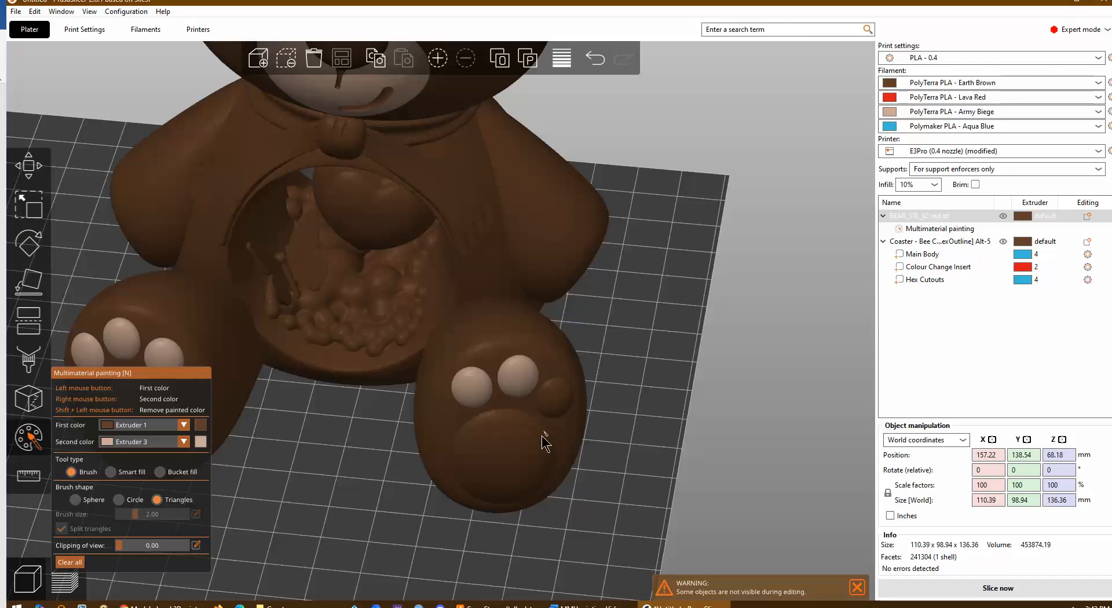
scroll(584, 423, "down", 5)
scroll(584, 427, "up", 8)
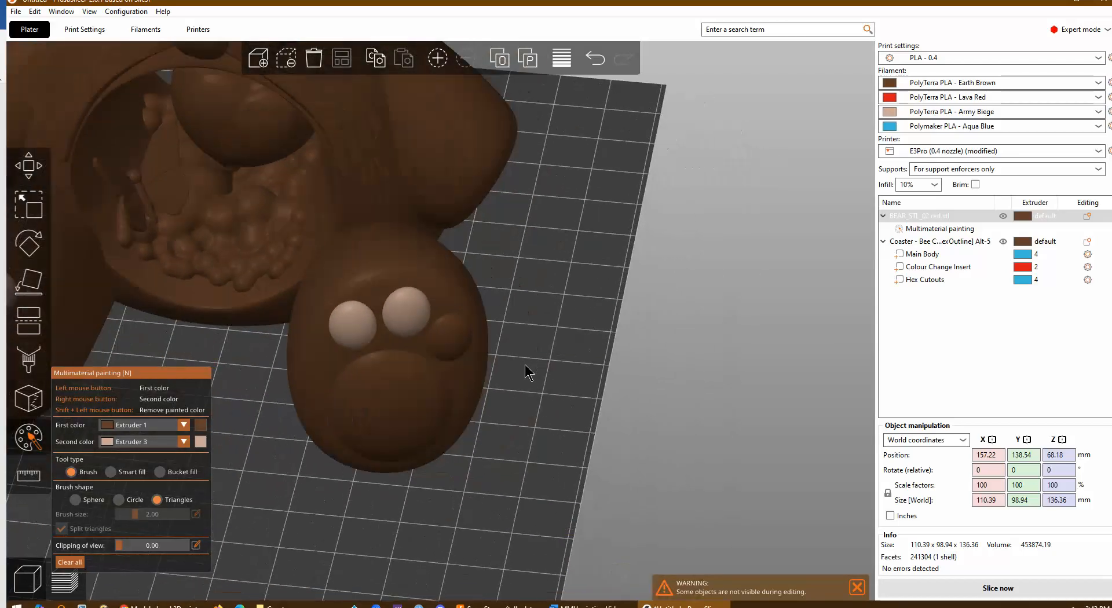
scroll(458, 374, "up", 10)
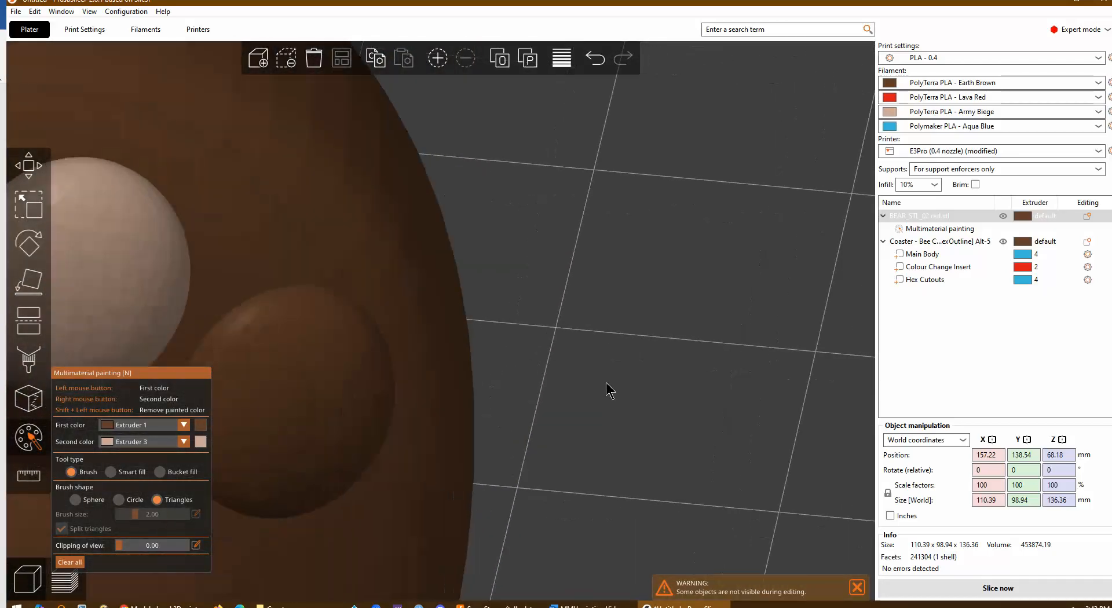
scroll(436, 350, "up", 6)
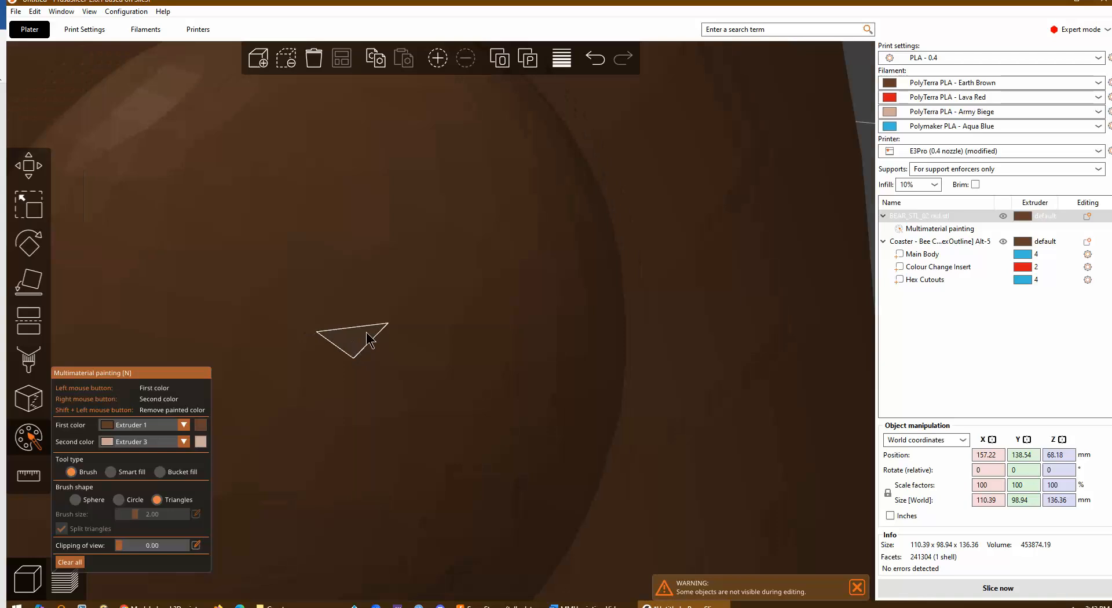
scroll(461, 278, "down", 3)
mouse_move(523, 278)
right_mouse_down()
mouse_move(450, 265)
mouse_move(534, 382)
mouse_move(453, 382)
mouse_move(420, 175)
mouse_move(363, 158)
mouse_move(345, 392)
mouse_move(359, 328)
right_mouse_up()
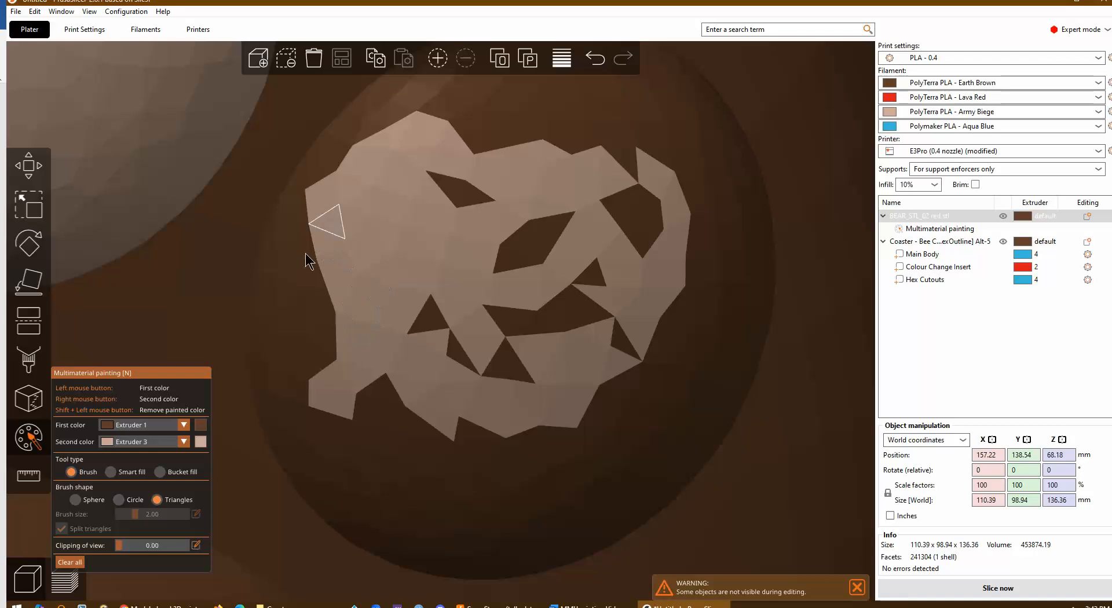
mouse_move(305, 255)
right_mouse_down()
mouse_move(321, 287)
mouse_move(499, 228)
mouse_move(504, 154)
mouse_move(417, 168)
mouse_move(507, 103)
mouse_move(461, 101)
mouse_move(670, 168)
mouse_move(692, 399)
mouse_move(521, 509)
mouse_move(322, 434)
mouse_move(417, 388)
mouse_move(377, 434)
mouse_move(572, 451)
mouse_move(570, 468)
mouse_move(717, 322)
mouse_move(656, 355)
mouse_move(712, 244)
mouse_move(652, 101)
mouse_move(580, 104)
mouse_move(645, 211)
mouse_move(603, 341)
mouse_move(405, 329)
mouse_move(558, 268)
mouse_move(591, 273)
mouse_move(619, 165)
right_mouse_up()
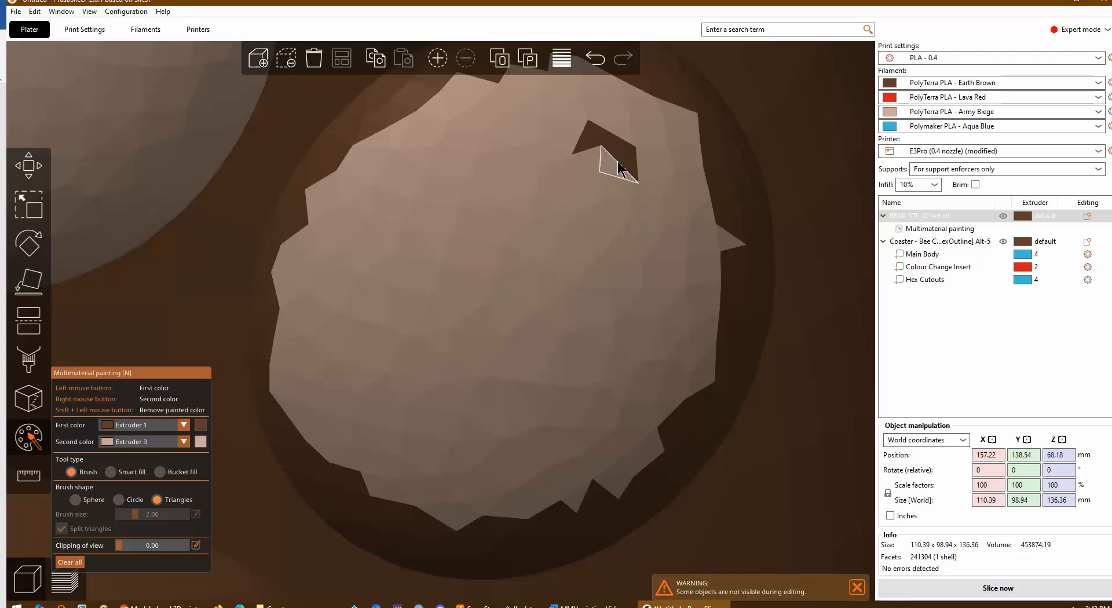
Paint the remaining facets along the toe pad's edge nearest the neighboring pad with Extruder 3, triangle by triangle
scroll(339, 452, "down", 3)
scroll(331, 439, "up", 10)
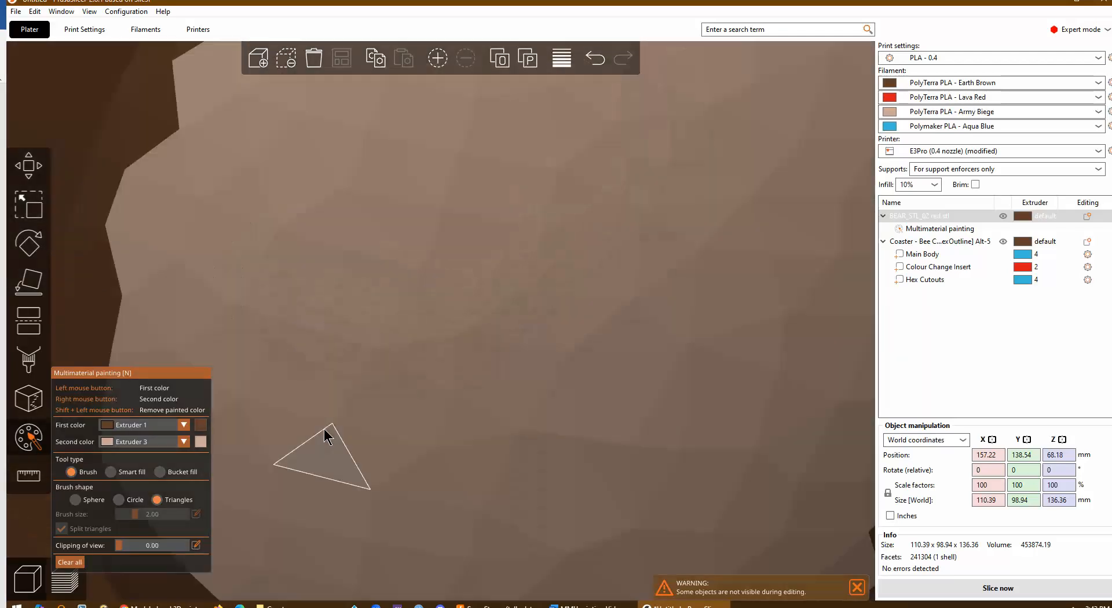
middle_click_drag(335, 394, 810, 321)
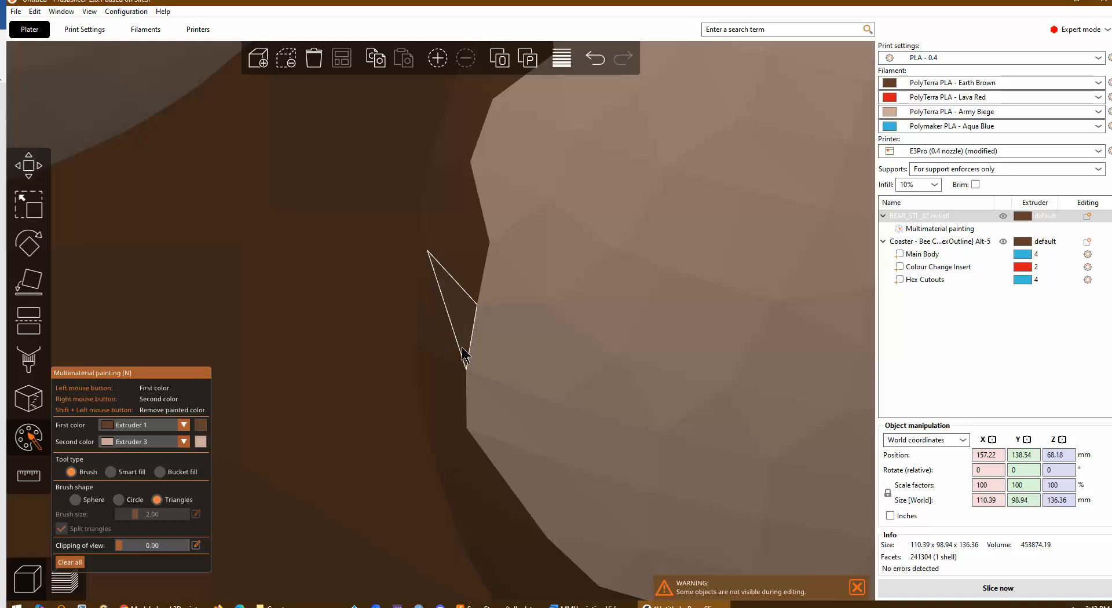
right_click(435, 394)
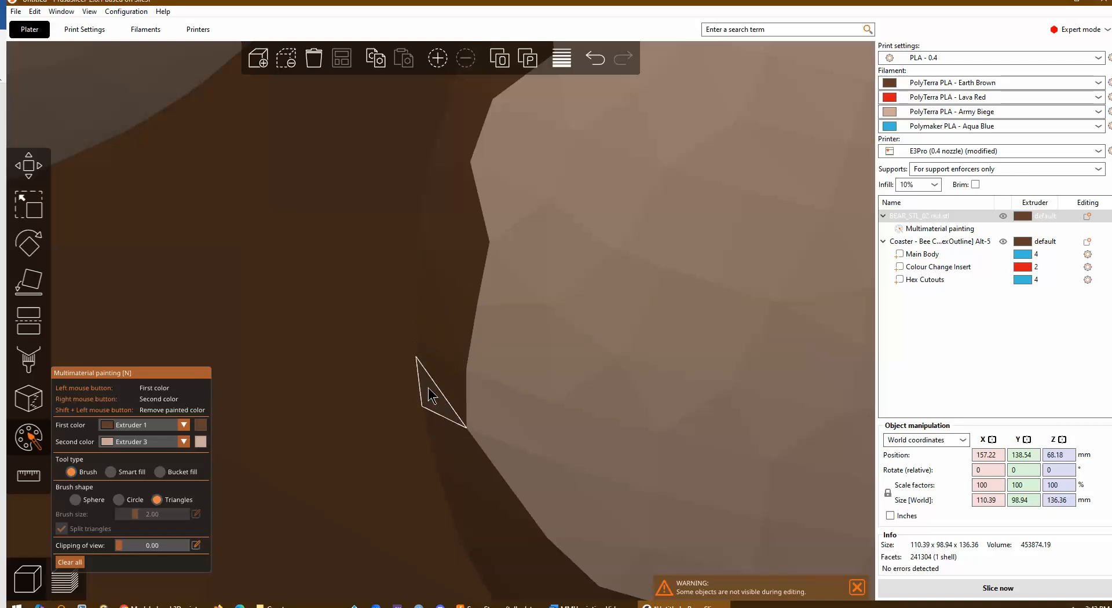
right_click(440, 374)
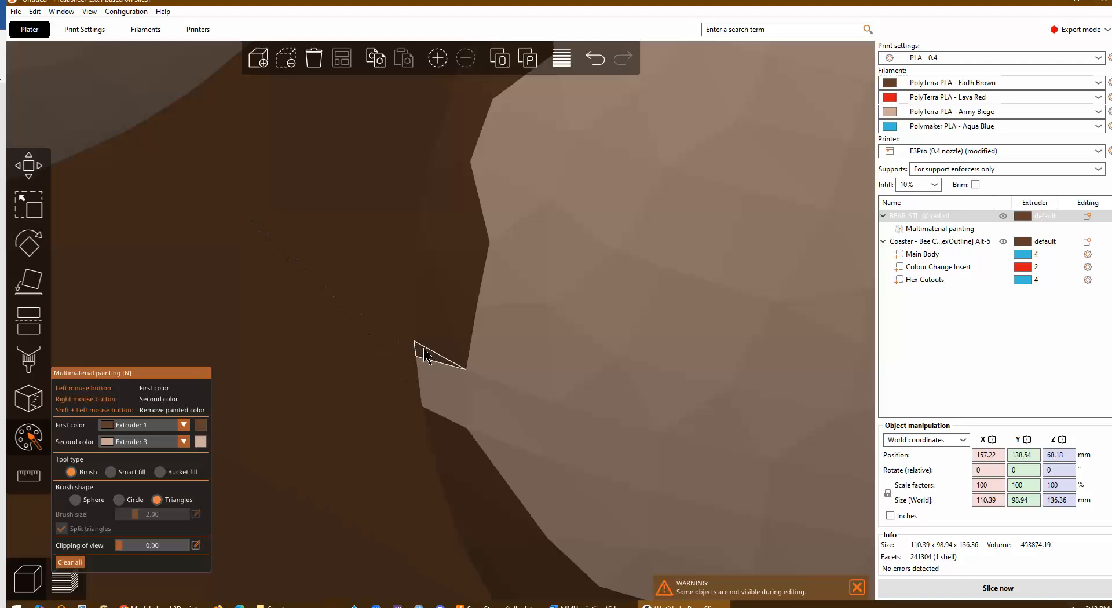
right_click(423, 350)
right_click(420, 329)
right_click(450, 308)
right_click(423, 304)
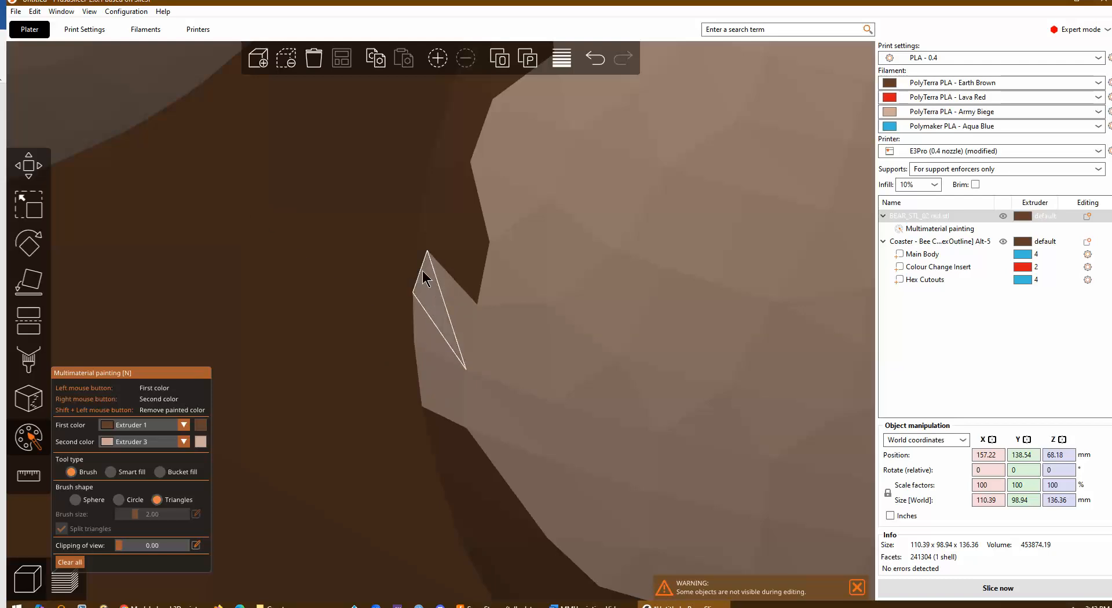
right_click(420, 256)
right_click(419, 241)
right_click(442, 223)
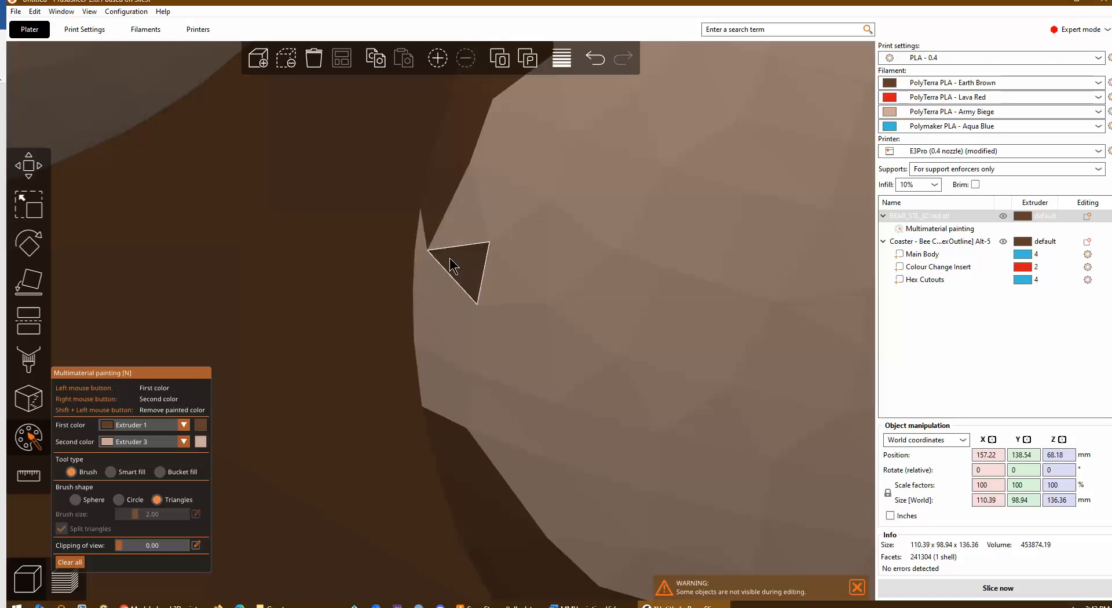
right_click(450, 258)
right_click(432, 215)
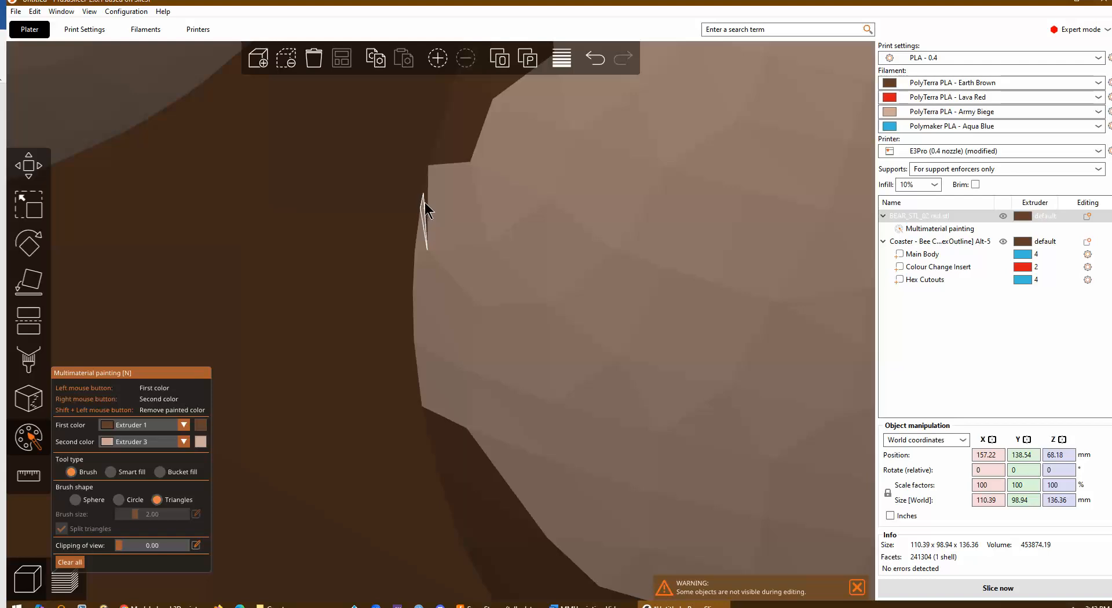
right_click(448, 156)
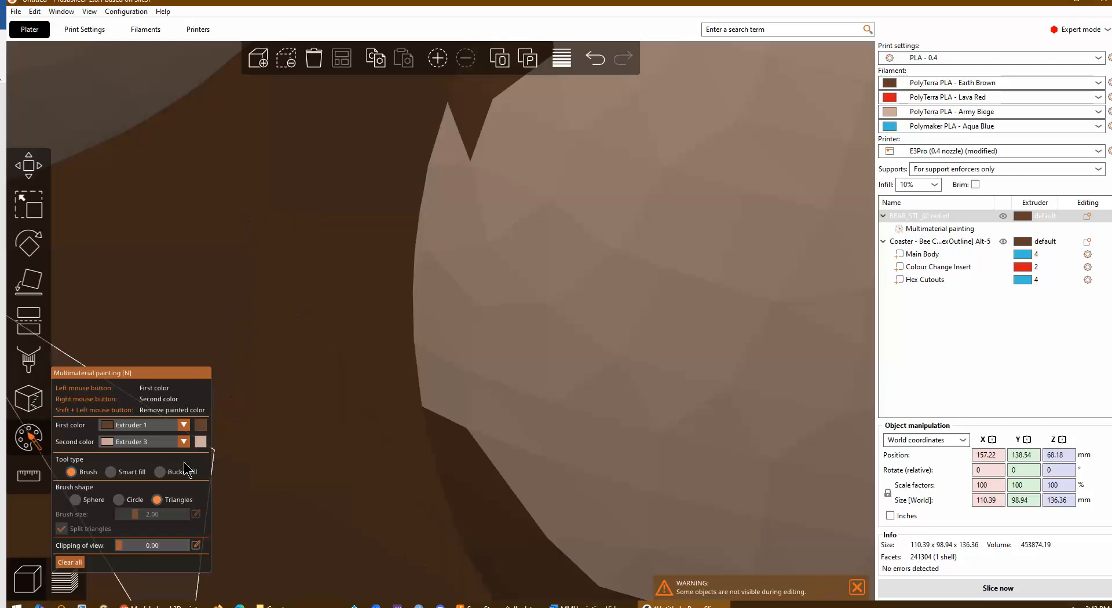
Fill the gap on the pad's lower-left edge with Extruder 3, using the sphere and circle brushes at size 0.10
left_click(75, 499)
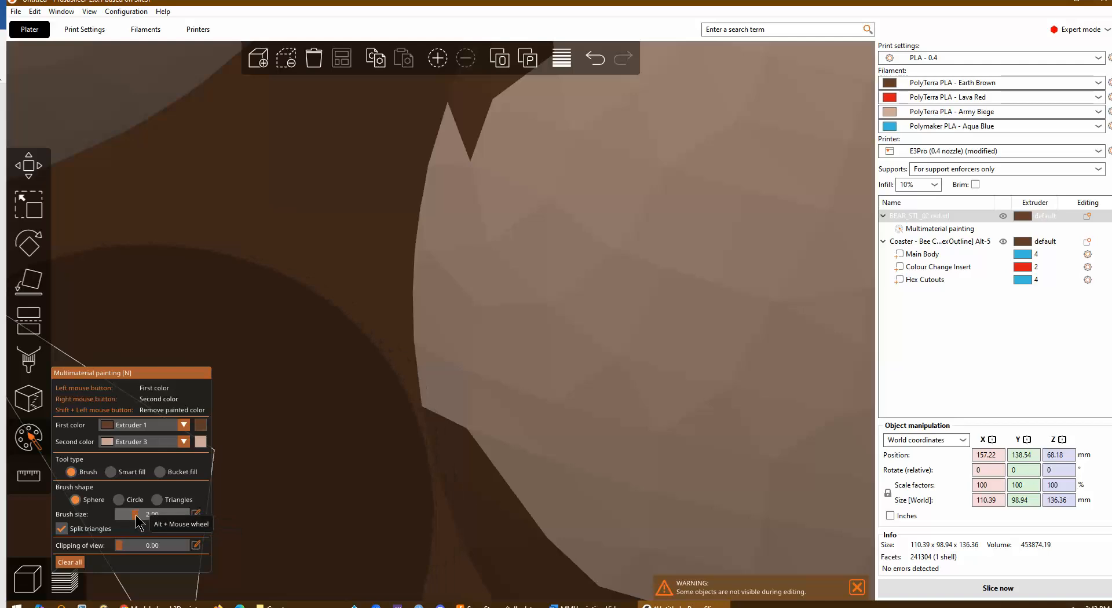
left_click_drag(135, 516, 126, 516)
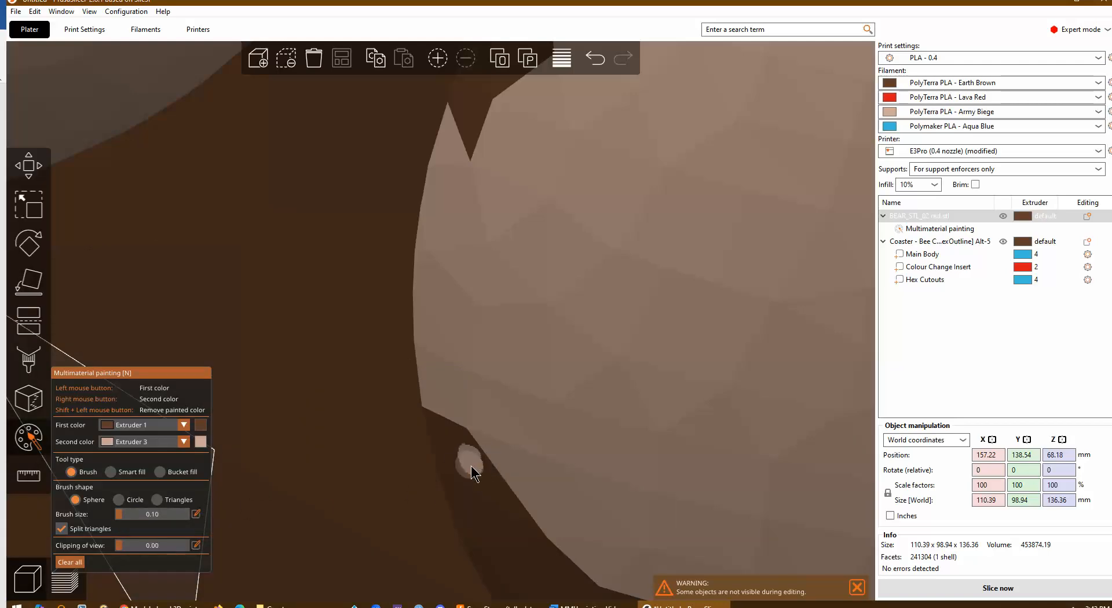
mouse_move(471, 468)
right_mouse_down()
mouse_move(492, 503)
mouse_move(507, 498)
mouse_move(489, 452)
right_mouse_up()
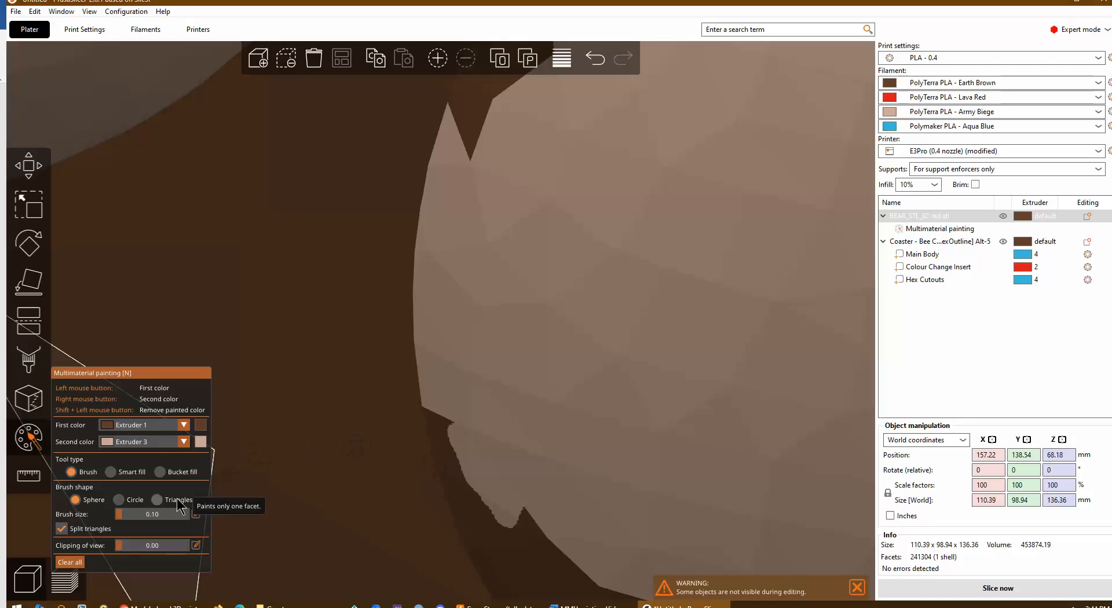
left_click(118, 499)
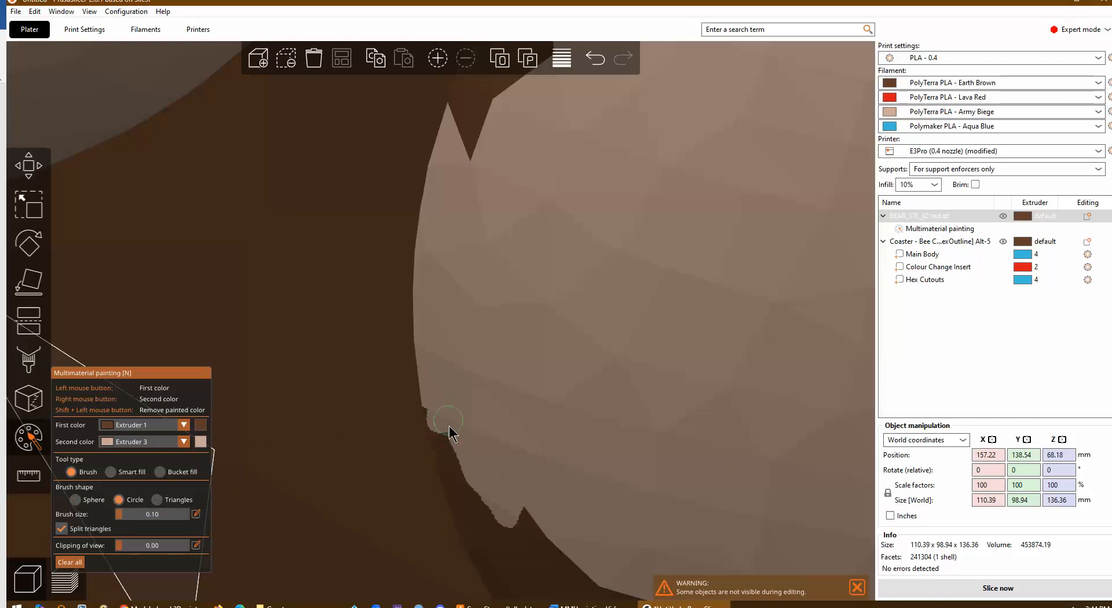
mouse_move(450, 432)
right_mouse_down()
mouse_move(489, 516)
mouse_move(538, 536)
right_mouse_up()
Switch back to the triangle brush and paint the outer facets and small leftover gaps on the pad's lower-left edge with Extruder 3
left_click(156, 500)
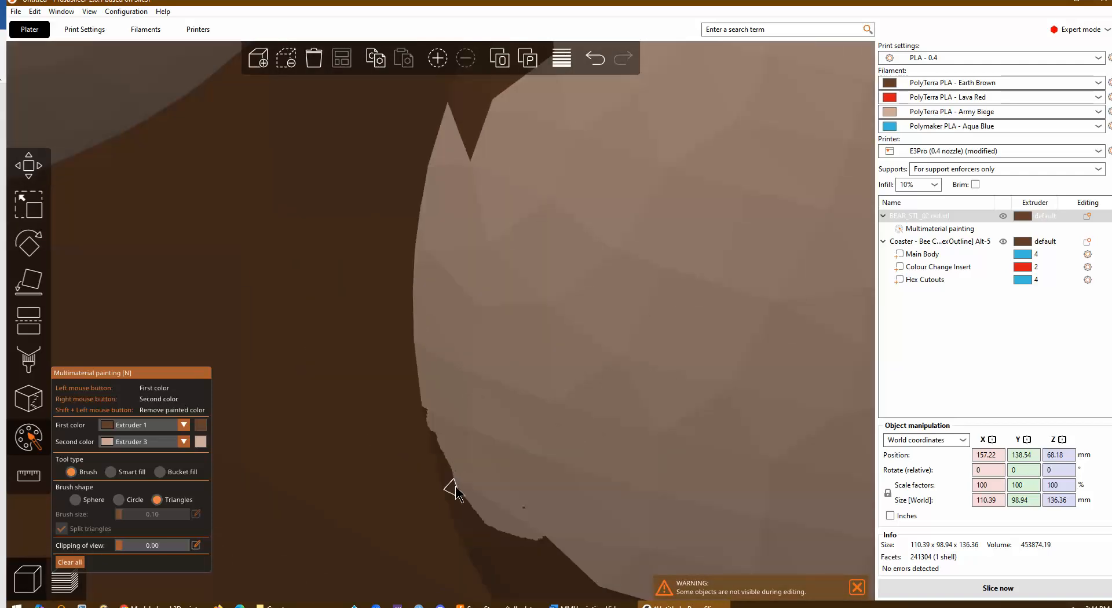
middle_click_drag(460, 384, 367, 249)
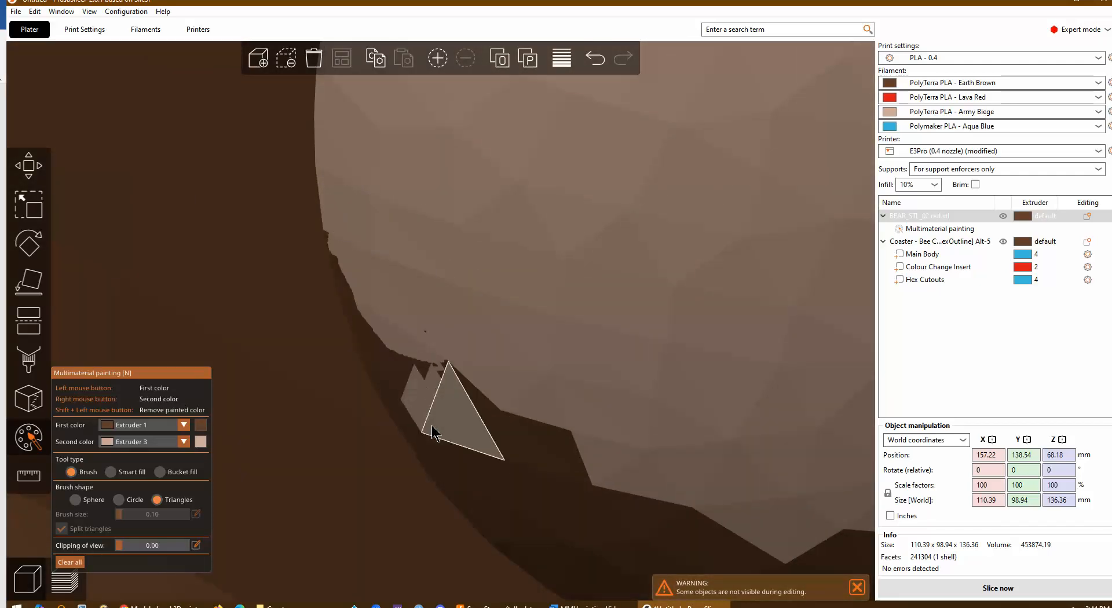
mouse_move(432, 433)
right_mouse_down()
mouse_move(461, 505)
mouse_move(439, 488)
right_mouse_up()
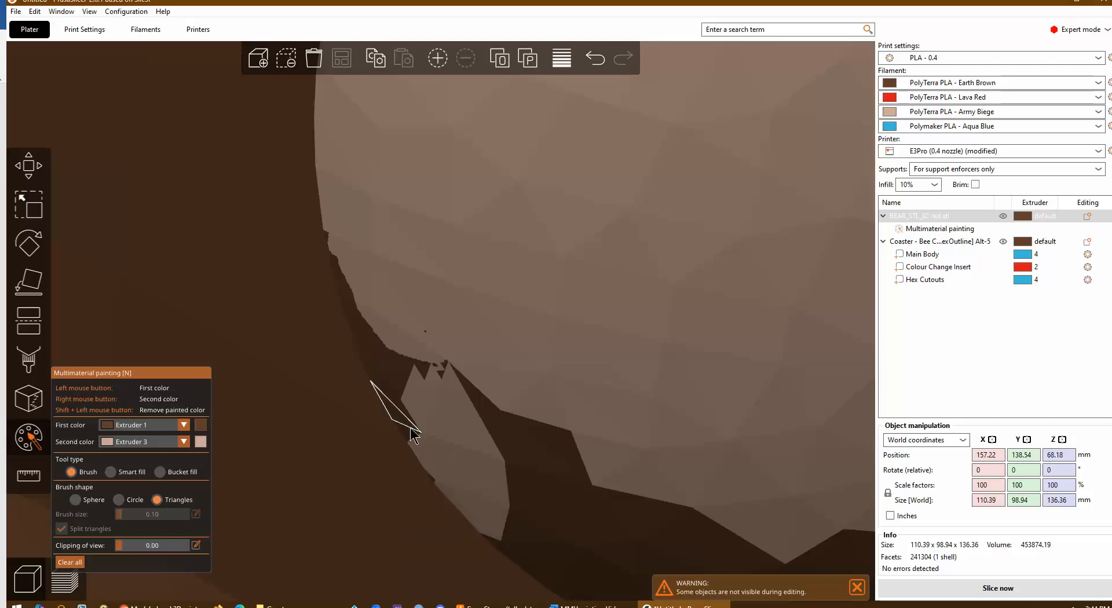
right_click_drag(411, 429, 406, 435)
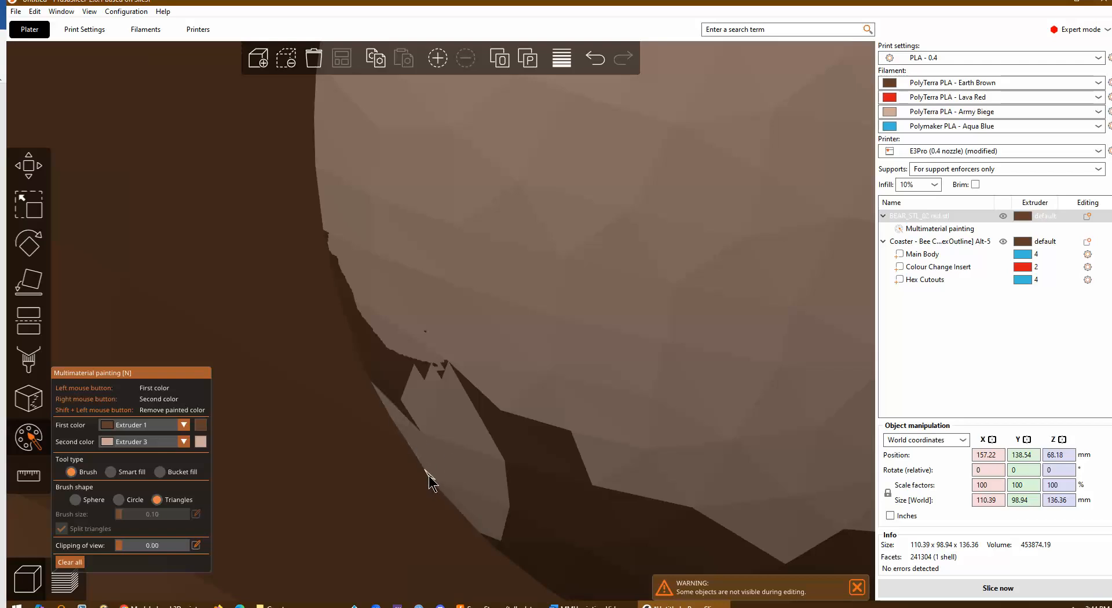
right_click(409, 425)
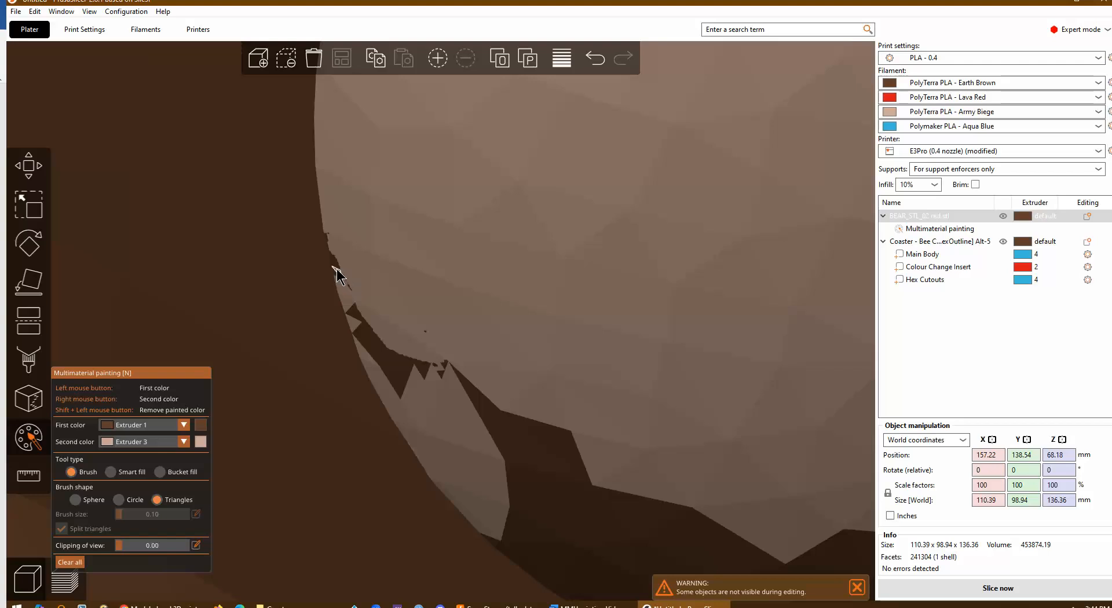
right_click(424, 332)
right_click(424, 369)
right_click_drag(399, 377, 353, 327)
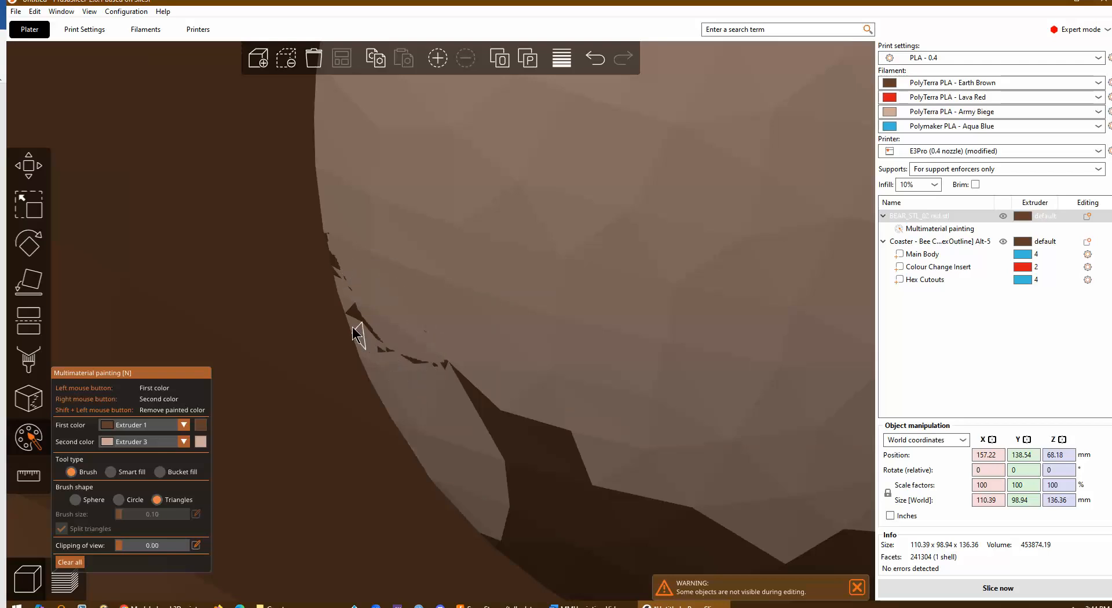
right_click(447, 366)
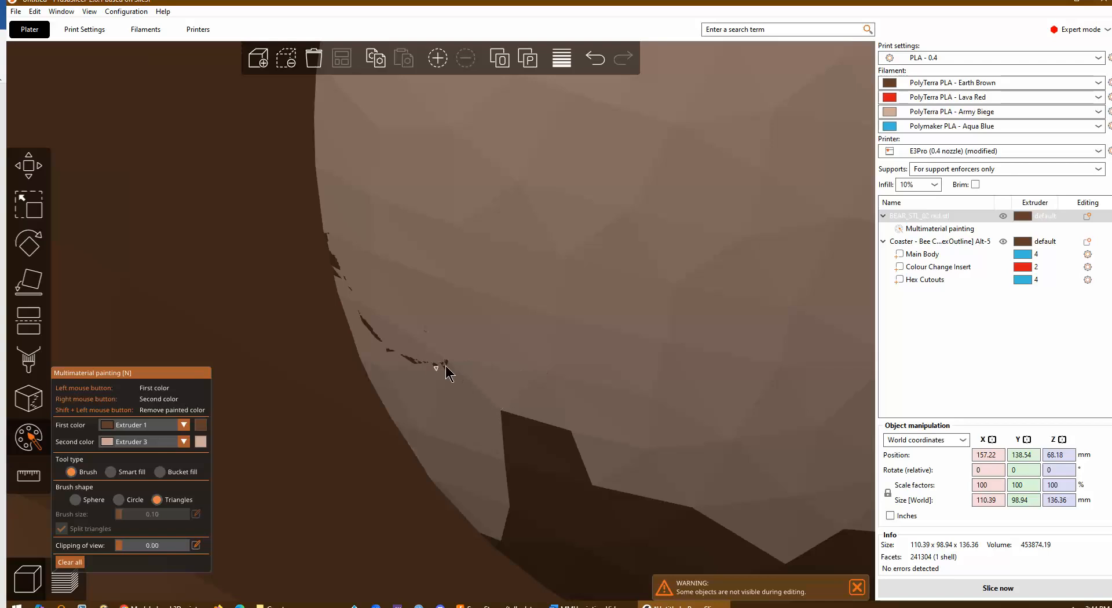
Paint the unpainted facets along the toe pad's bottom edge with Extruder 3
middle_click_drag(678, 379, 467, 181)
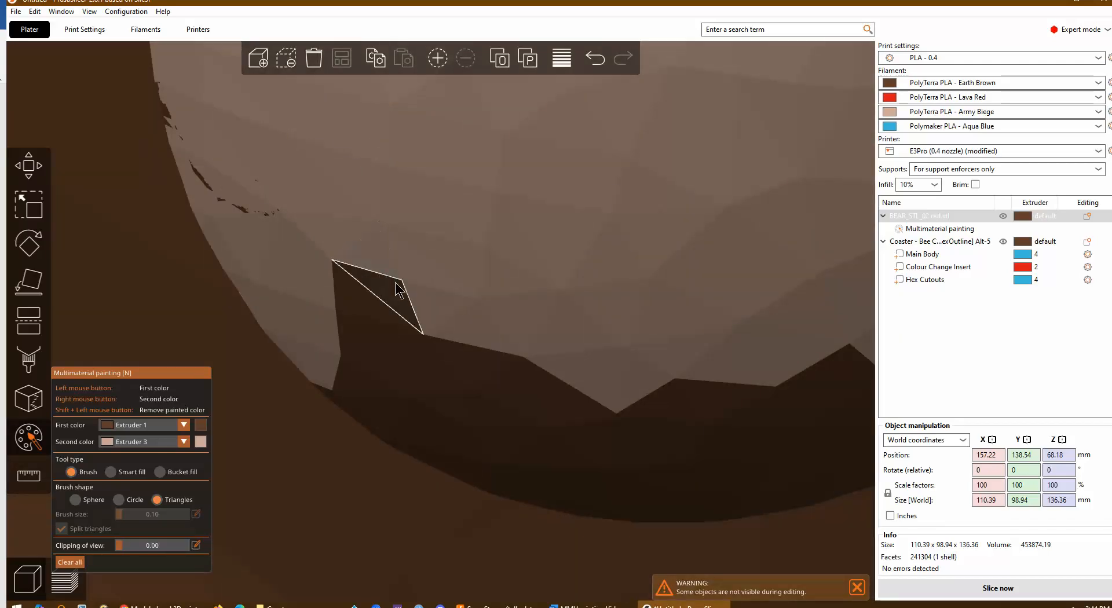
mouse_move(398, 286)
right_mouse_down()
mouse_move(365, 365)
mouse_move(326, 395)
mouse_move(371, 413)
mouse_move(371, 428)
mouse_move(403, 451)
mouse_move(389, 448)
right_mouse_up()
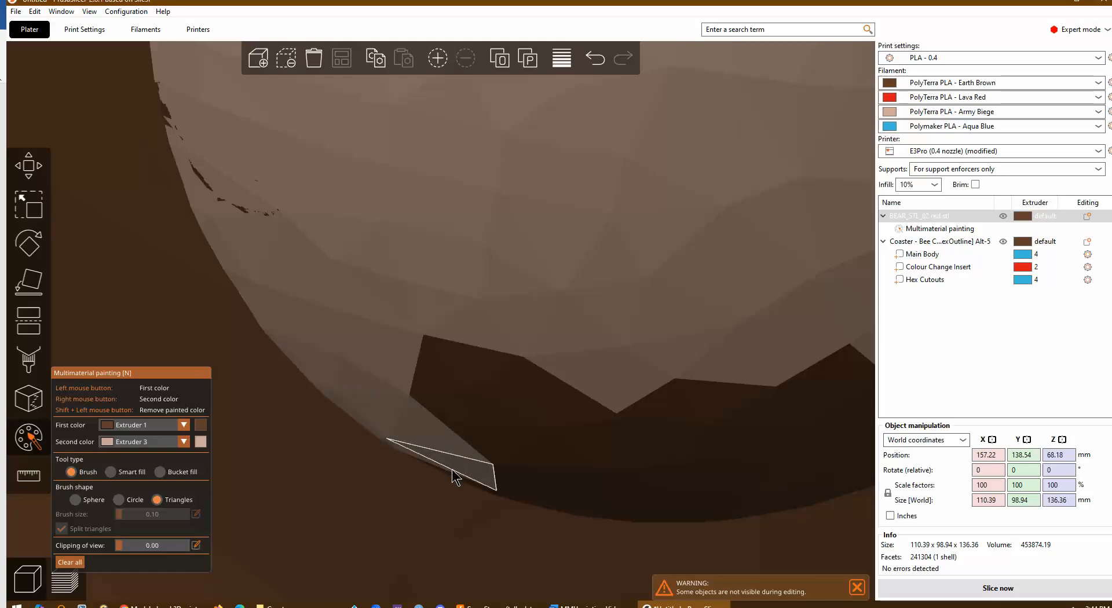
mouse_move(451, 478)
right_mouse_down()
mouse_move(506, 491)
mouse_move(534, 424)
mouse_move(506, 435)
mouse_move(454, 365)
mouse_move(479, 454)
mouse_move(620, 486)
mouse_move(657, 422)
mouse_move(733, 390)
mouse_move(662, 503)
right_mouse_up()
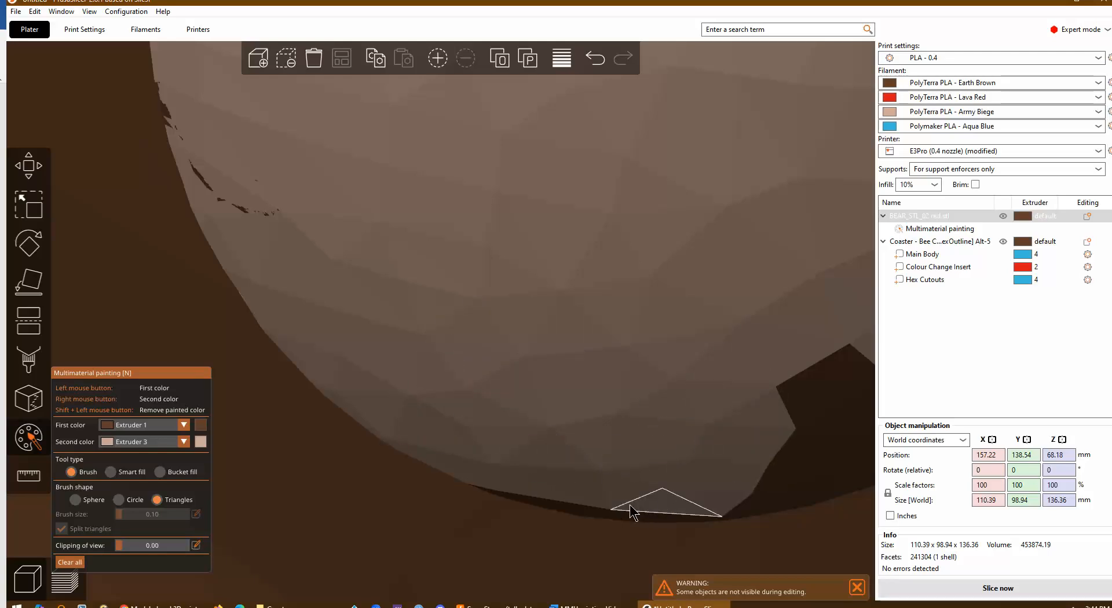
right_click(589, 510)
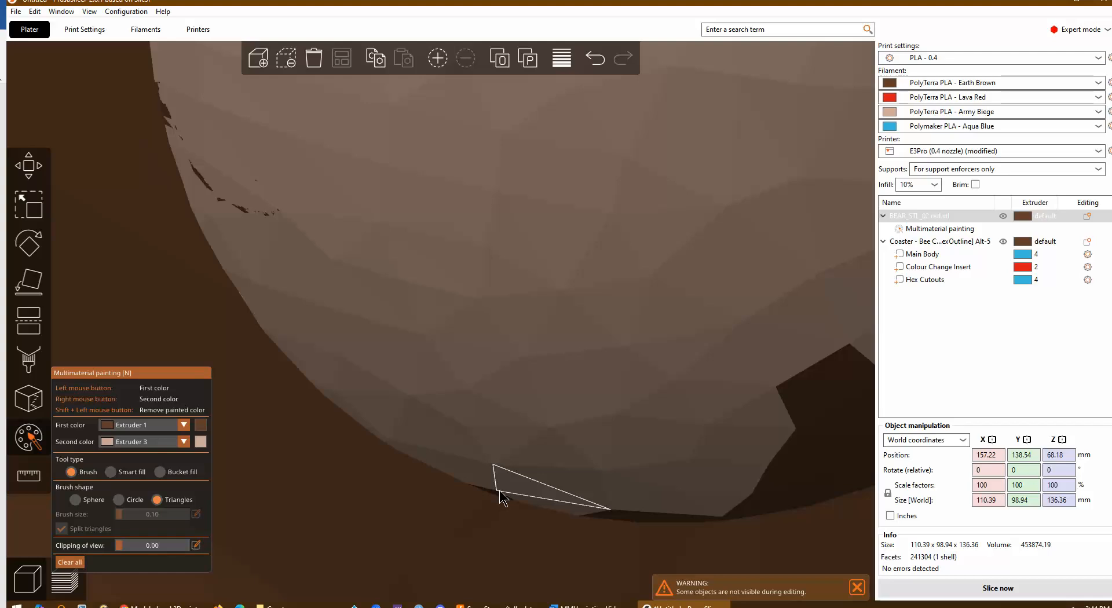
Extend the Extruder 3 paint toward the pad's lower-right edge and repaint the stray triangle below the pad with Extruder 1
scroll(417, 296, "up", 5)
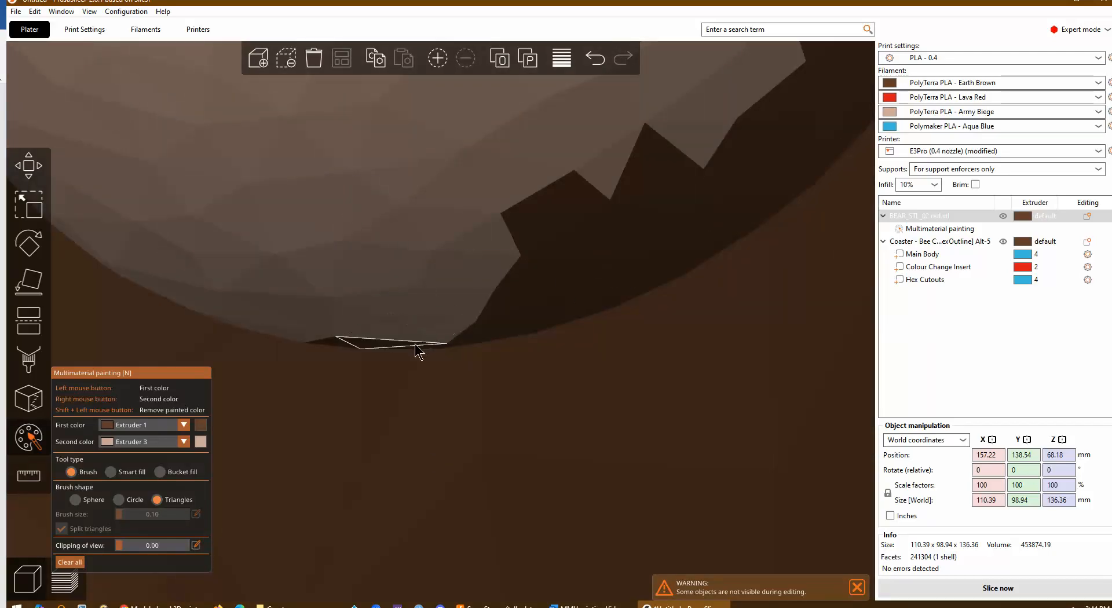
right_click(408, 354)
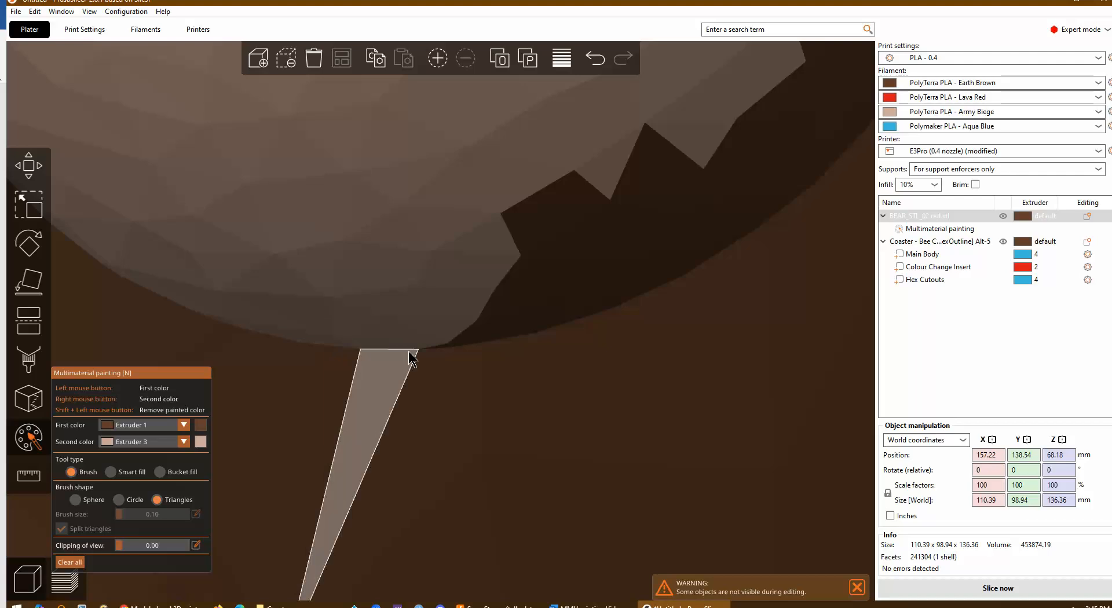
mouse_move(452, 352)
left_mouse_down()
mouse_move(524, 307)
mouse_move(561, 208)
mouse_move(657, 179)
mouse_move(613, 281)
mouse_move(569, 308)
left_mouse_up()
left_click(364, 410)
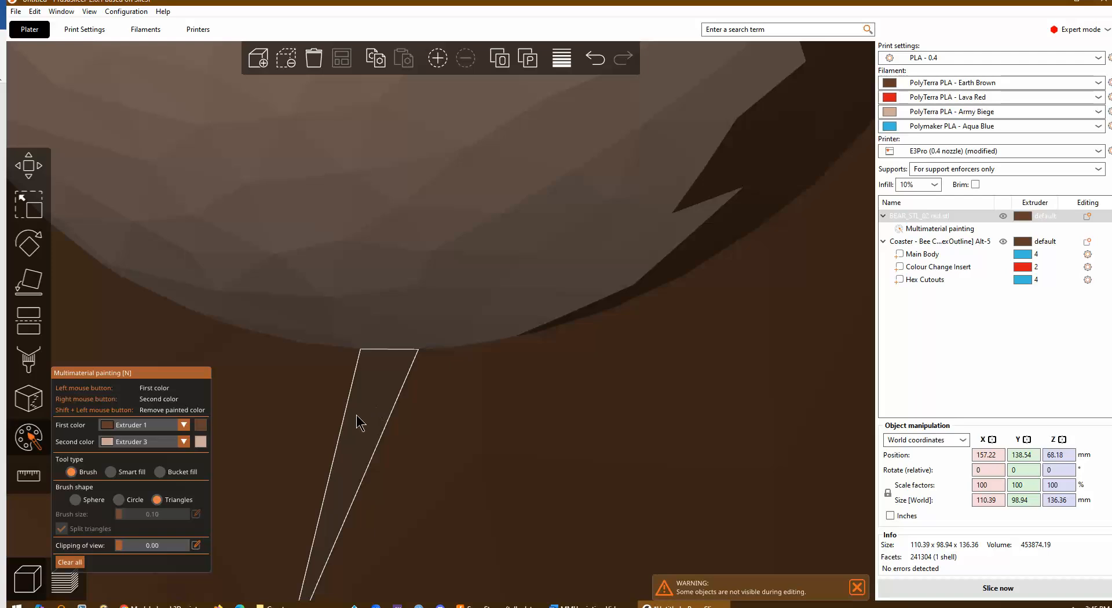
Paint the unpainted facets along the toe pad's lower-right edge with Extruder 3
middle_click_drag(636, 385, 359, 432)
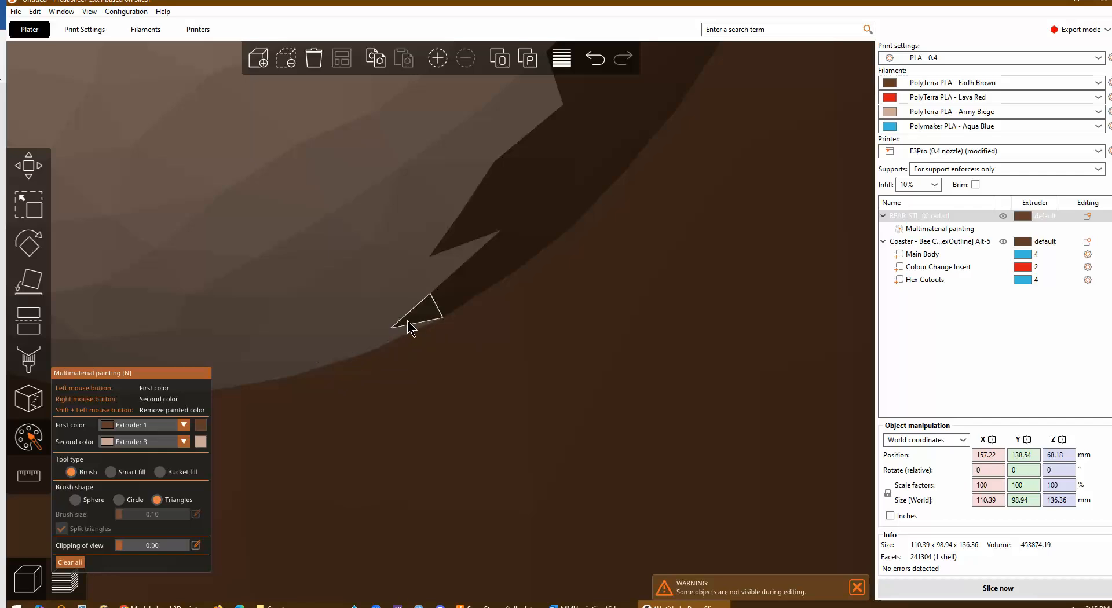
right_click(491, 254)
right_click(484, 289)
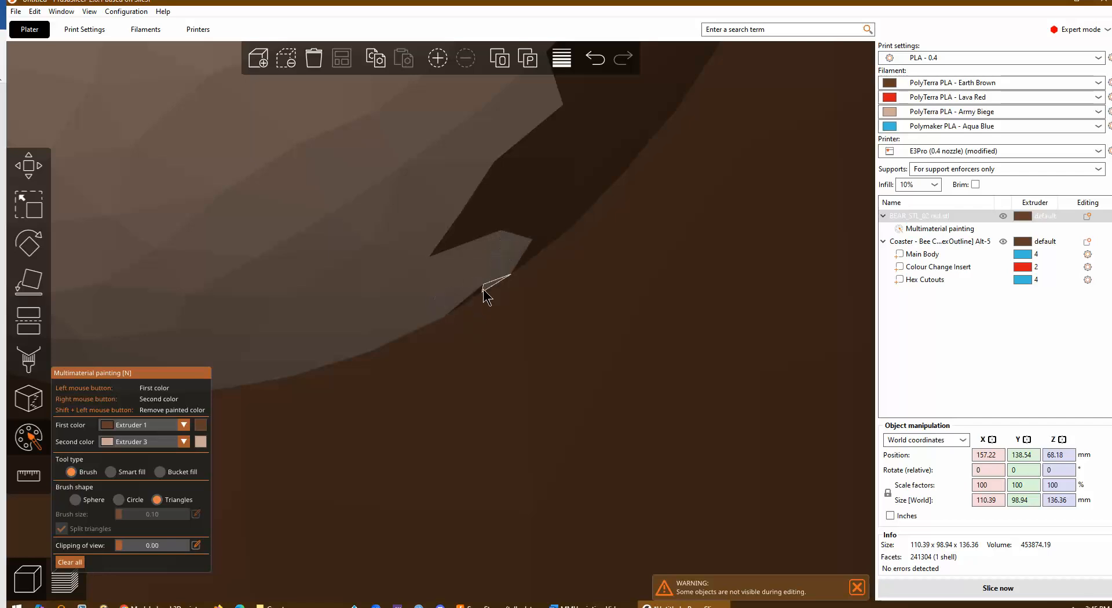
right_click(466, 302)
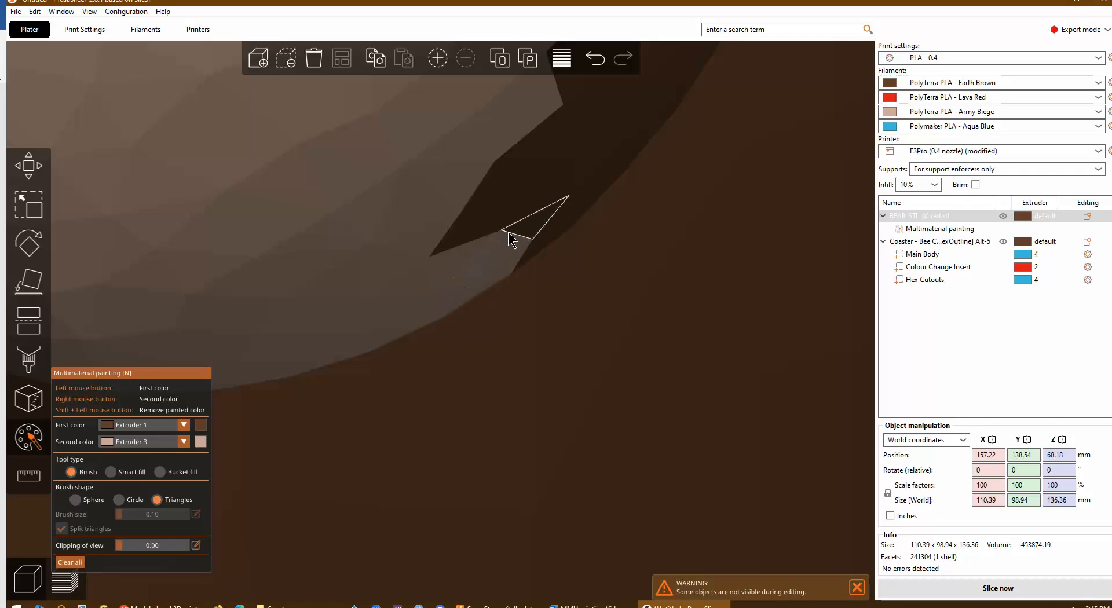
mouse_move(538, 203)
right_mouse_down()
mouse_move(546, 184)
mouse_move(527, 178)
mouse_move(556, 230)
mouse_move(510, 249)
mouse_move(602, 174)
mouse_move(554, 293)
right_mouse_up()
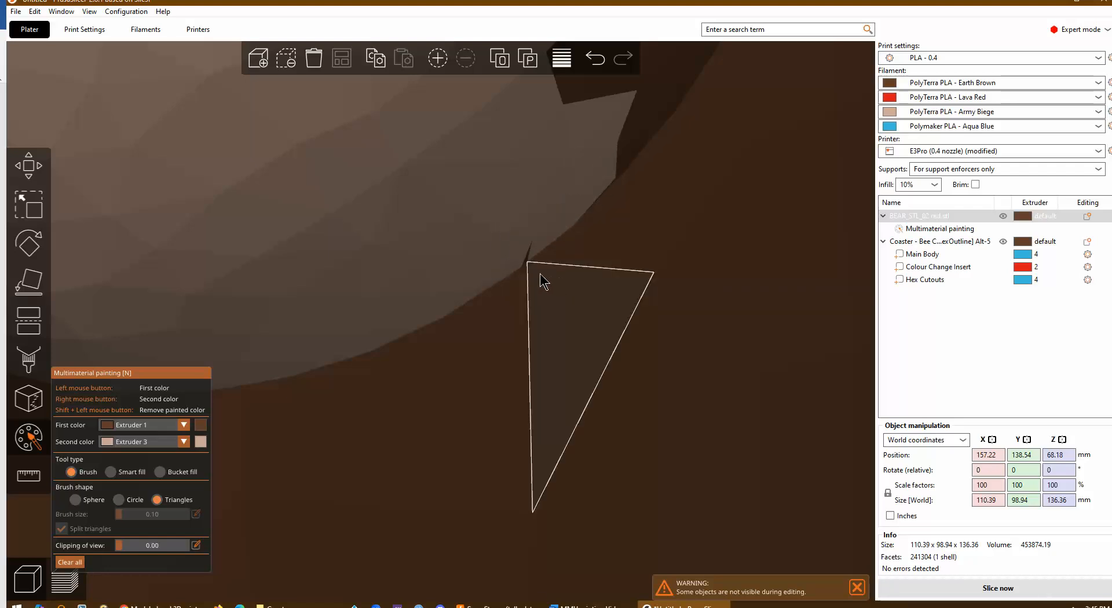
Assign Extruder 2 as the second color and use Smart fill at 30° to paint the heart inside the bear's belly
scroll(467, 281, "down", 10)
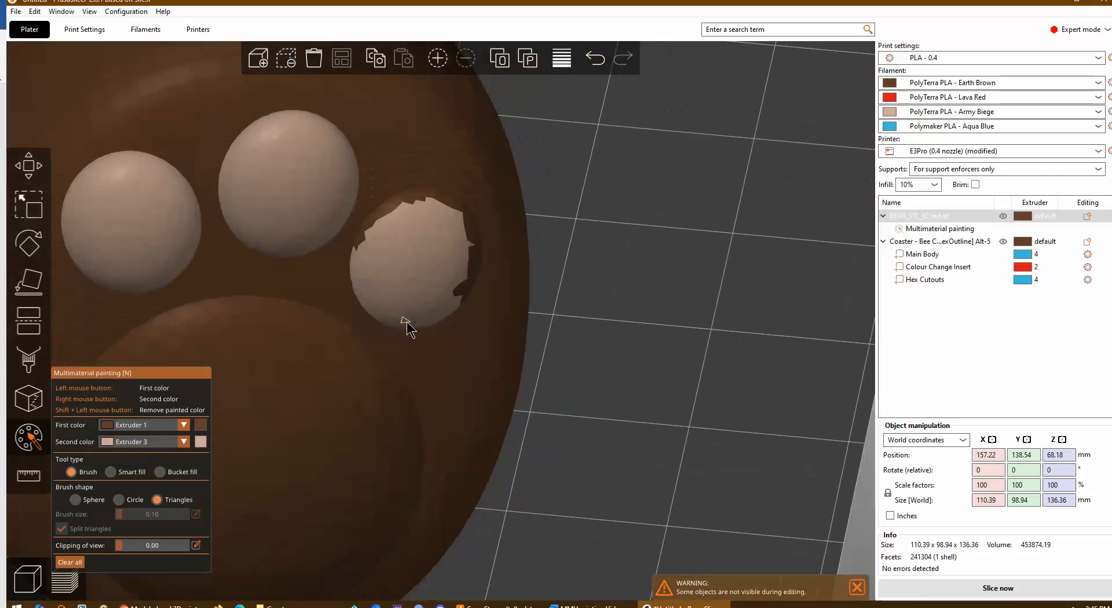
scroll(407, 327, "down", 4)
scroll(354, 364, "down", 2)
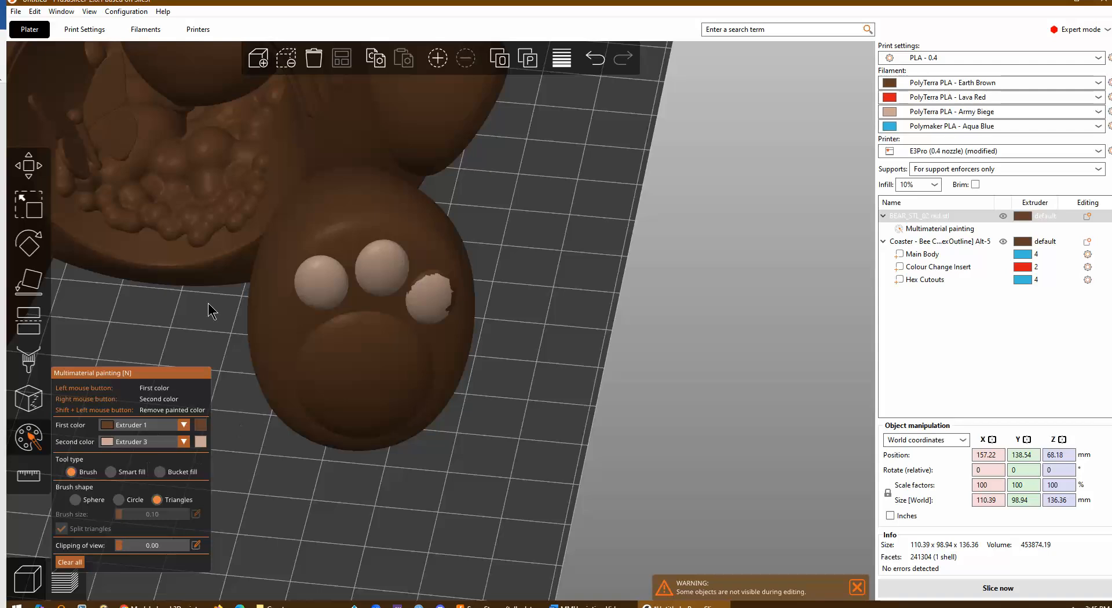
middle_click_drag(307, 203, 502, 381)
scroll(408, 238, "up", 4)
middle_click_drag(385, 203, 405, 235)
scroll(404, 236, "up", 3)
middle_click_drag(487, 326, 539, 406)
left_click_drag(869, 58, 882, 17)
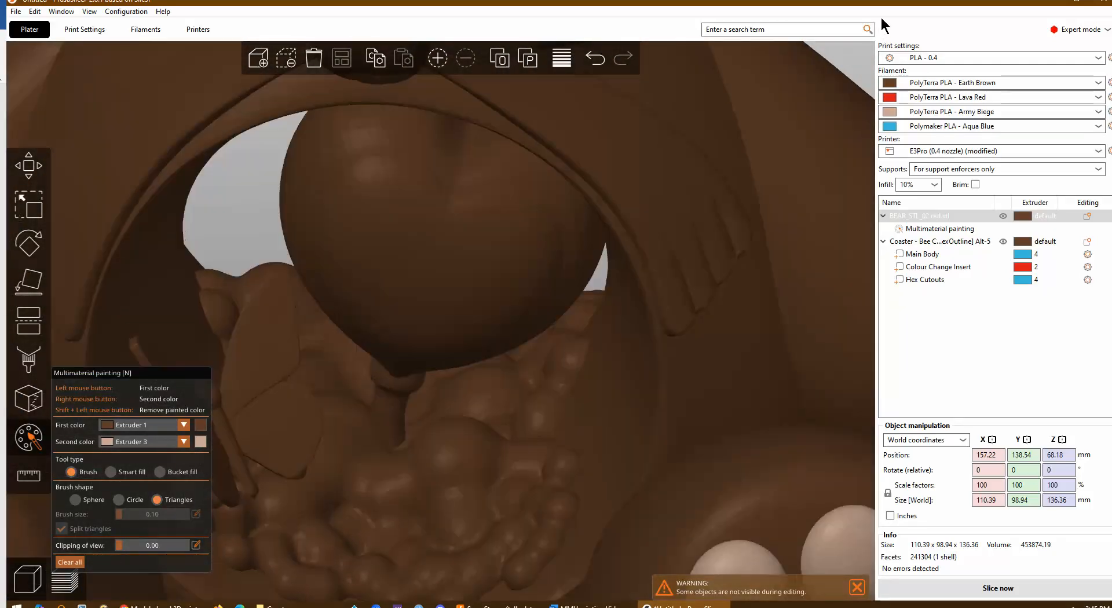
left_click_drag(861, 56, 551, 201)
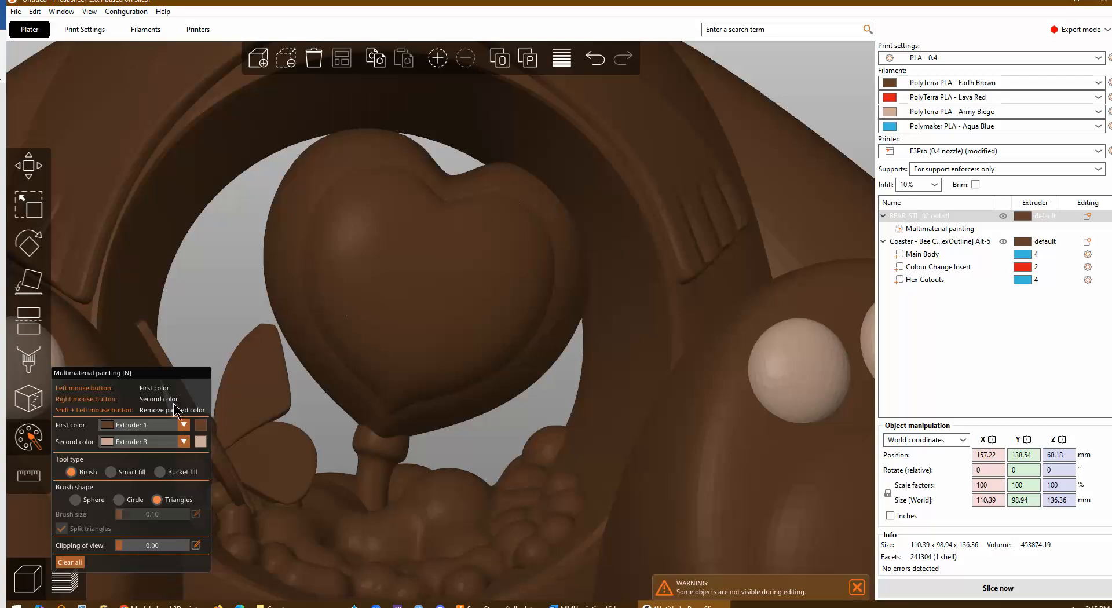
left_click(185, 443)
left_click(184, 446)
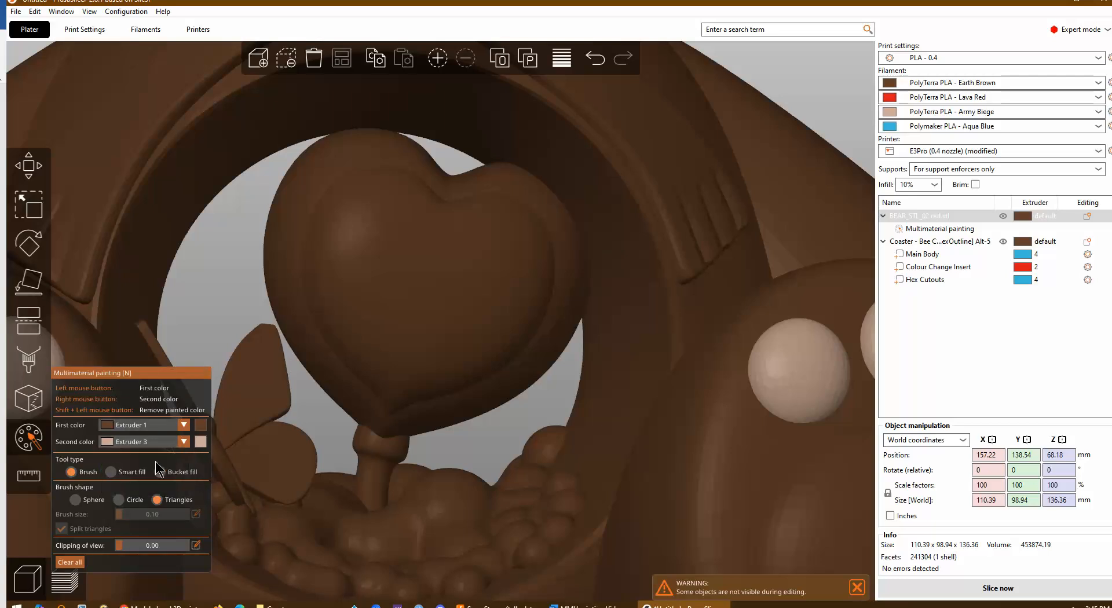
left_click(184, 442)
left_click(145, 467)
left_click(111, 471)
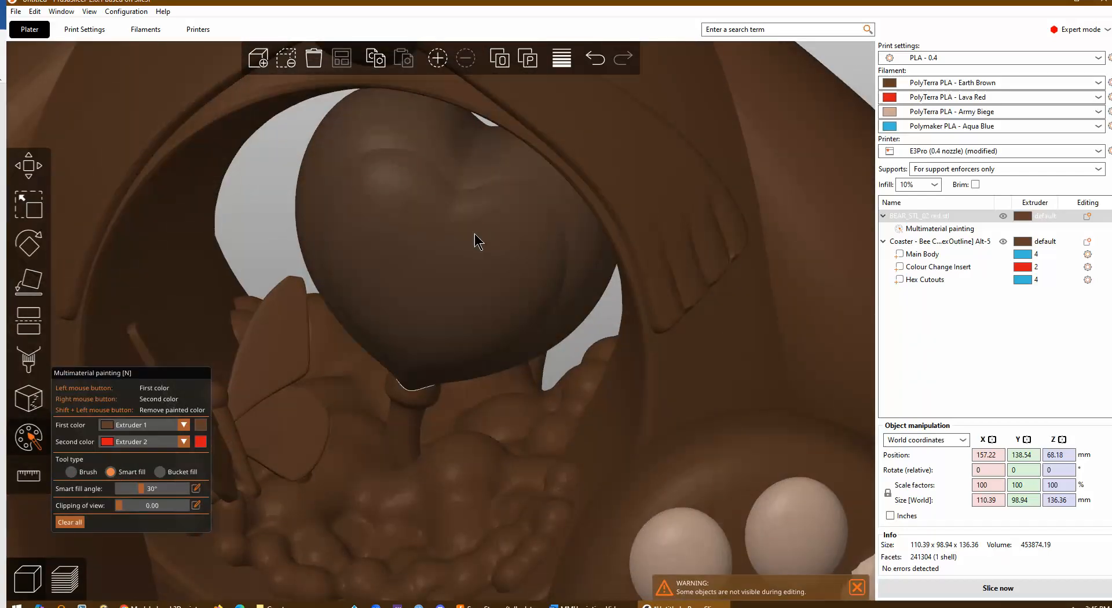
right_click(423, 246)
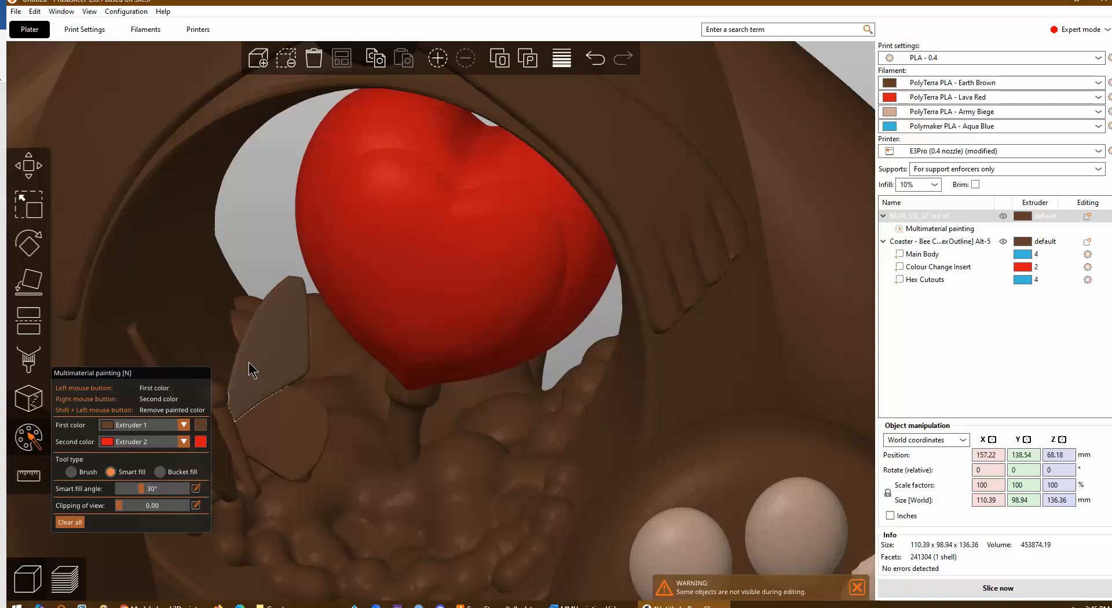
Set the first color to Extruder 4 and smart-fill all four butterfly wings beside the heart
left_click(184, 424)
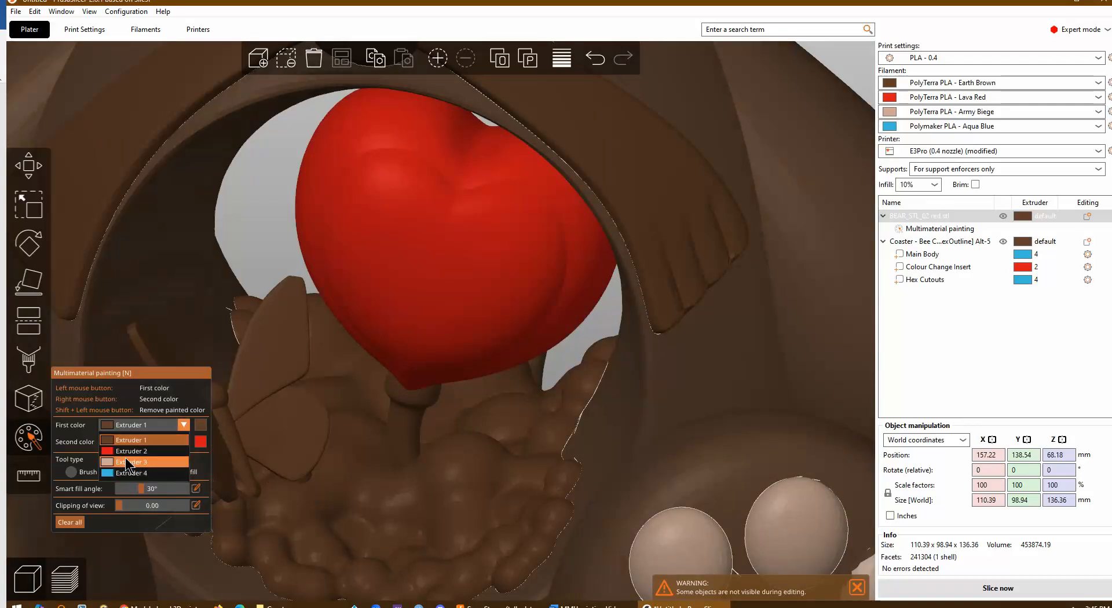
left_click(130, 473)
left_click_drag(275, 252, 506, 149)
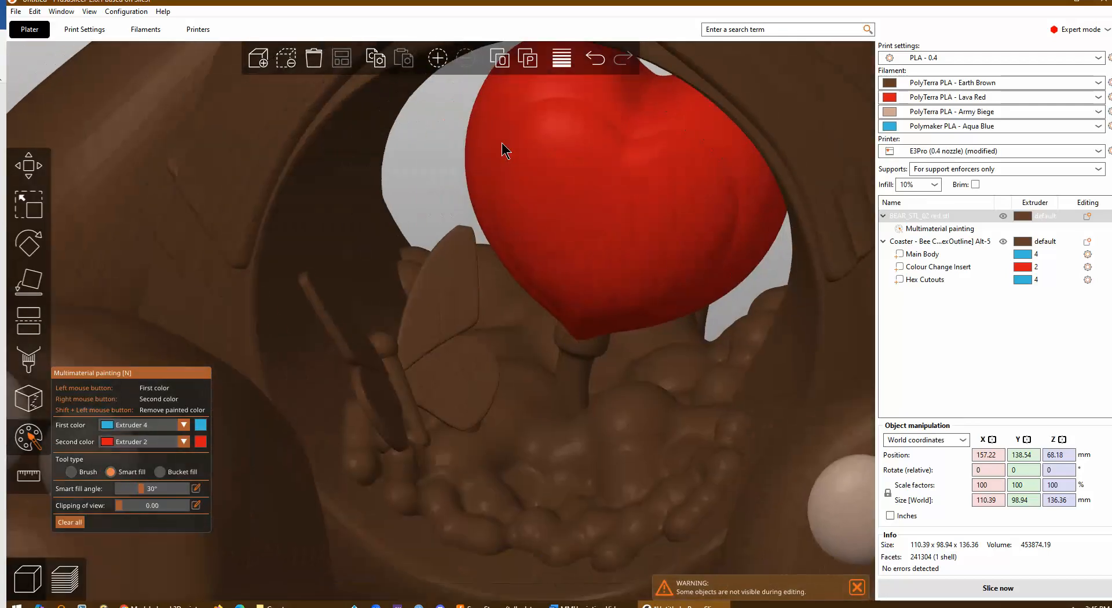
left_click(440, 315)
left_click(464, 385)
left_click(385, 416)
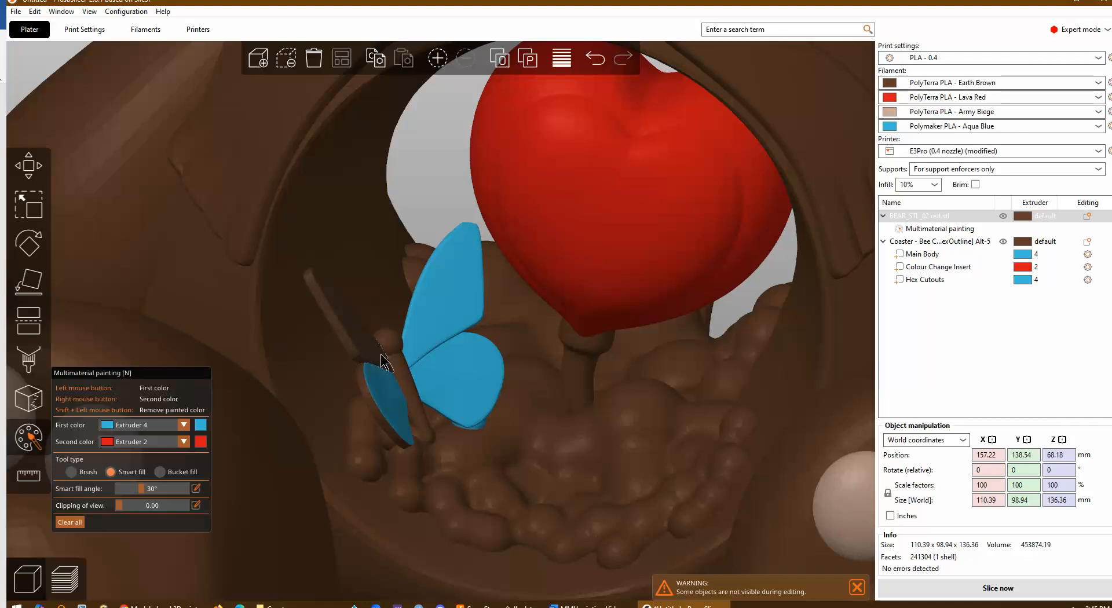
left_click(374, 353)
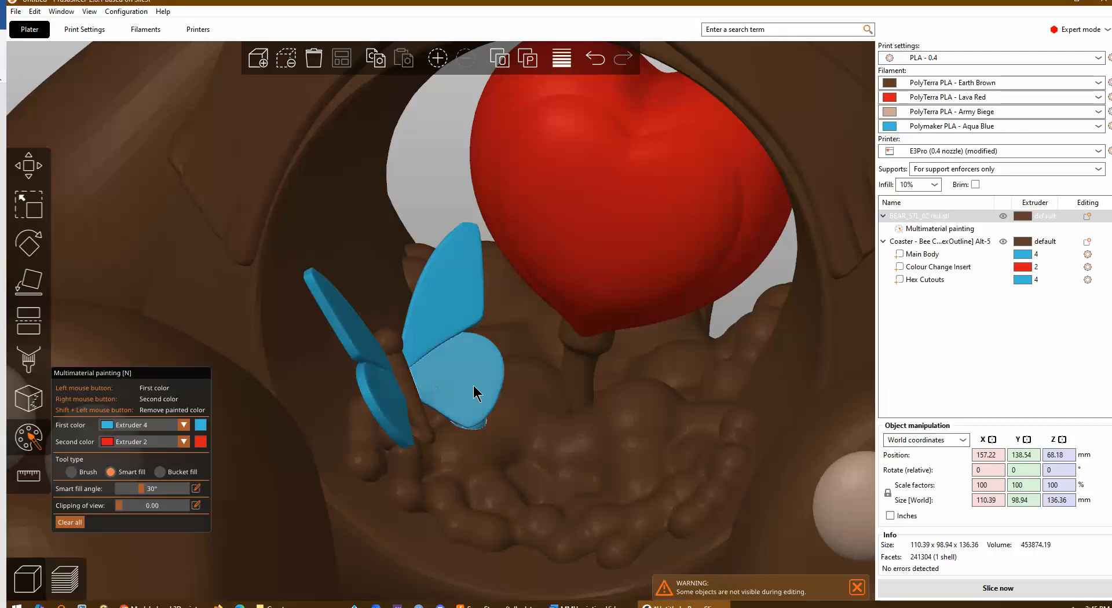
Examine the painted butterfly wings from the front and back, along with the heart and paws of the bear
left_click_drag(474, 228, 433, 151)
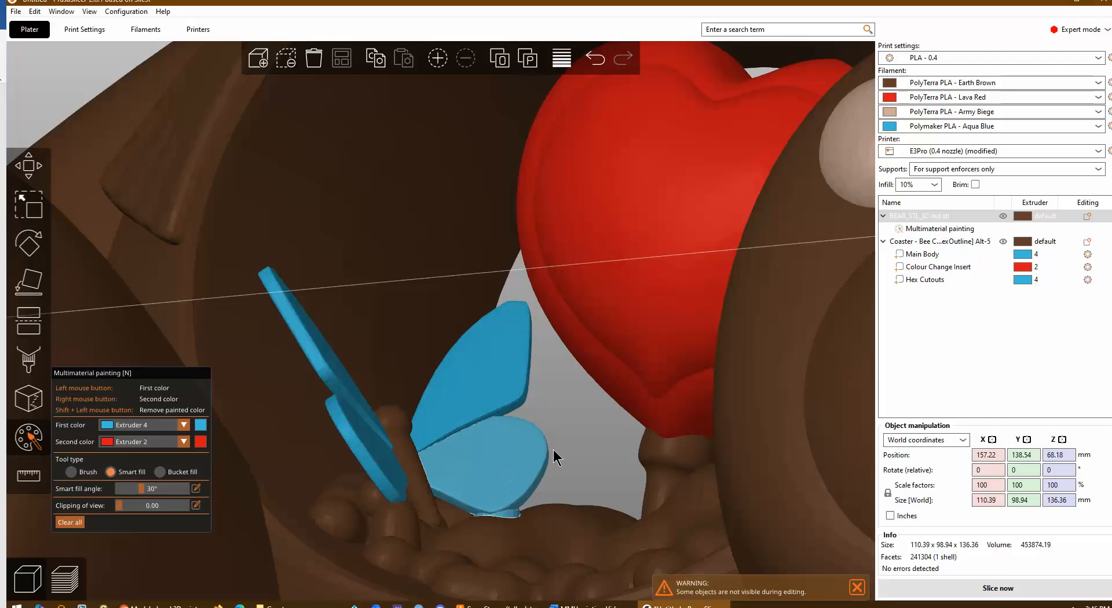
scroll(581, 422, "down", 4)
left_click_drag(543, 384, 425, 404)
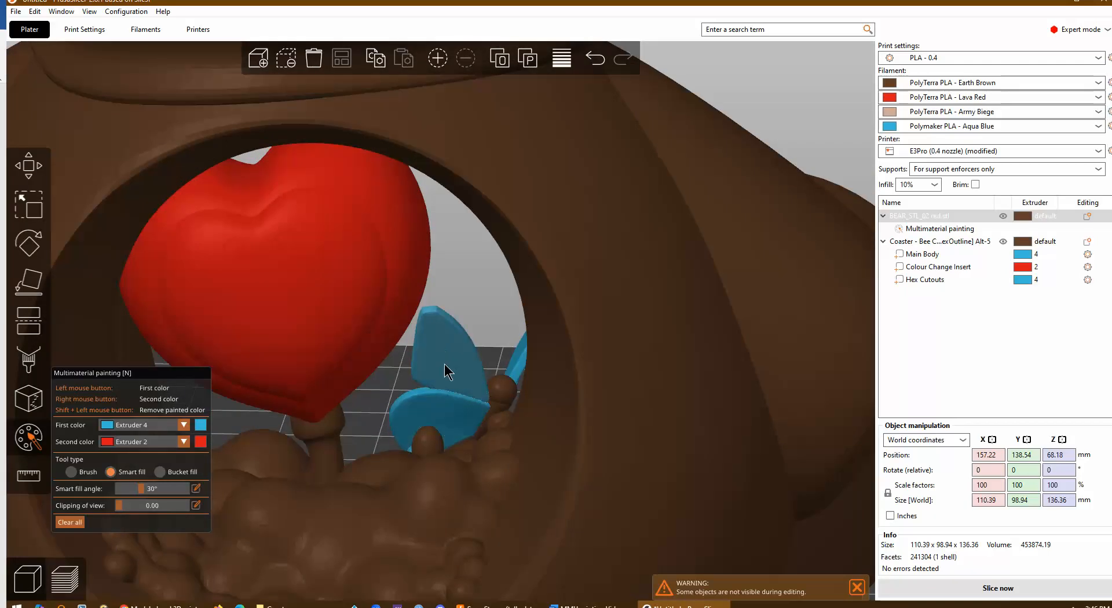
left_click_drag(461, 280, 586, 284)
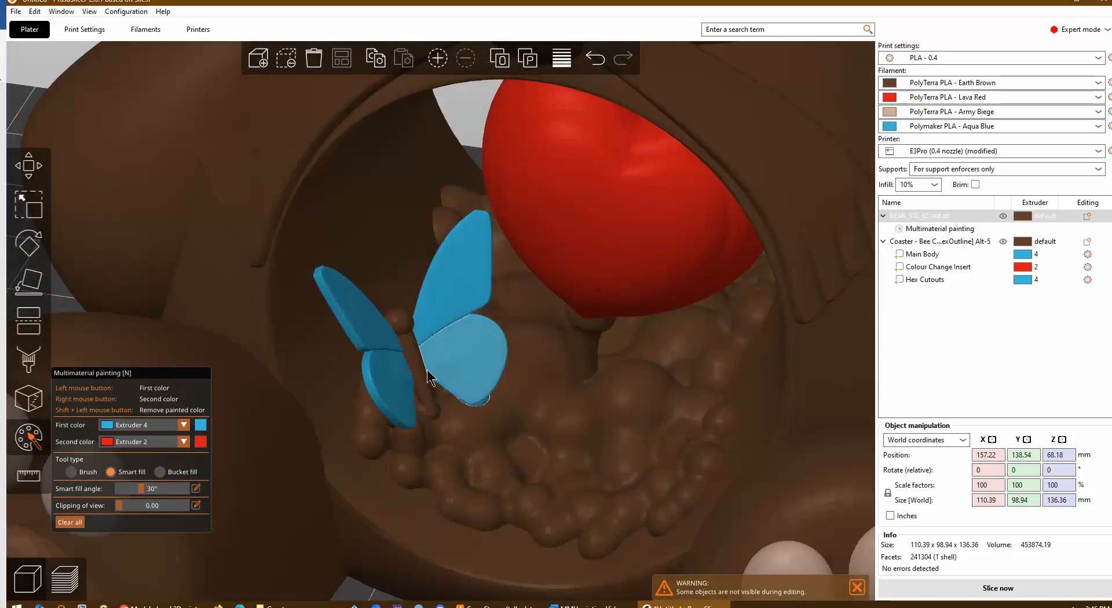
scroll(426, 373, "up", 5)
scroll(425, 377, "down", 2)
scroll(426, 375, "down", 8)
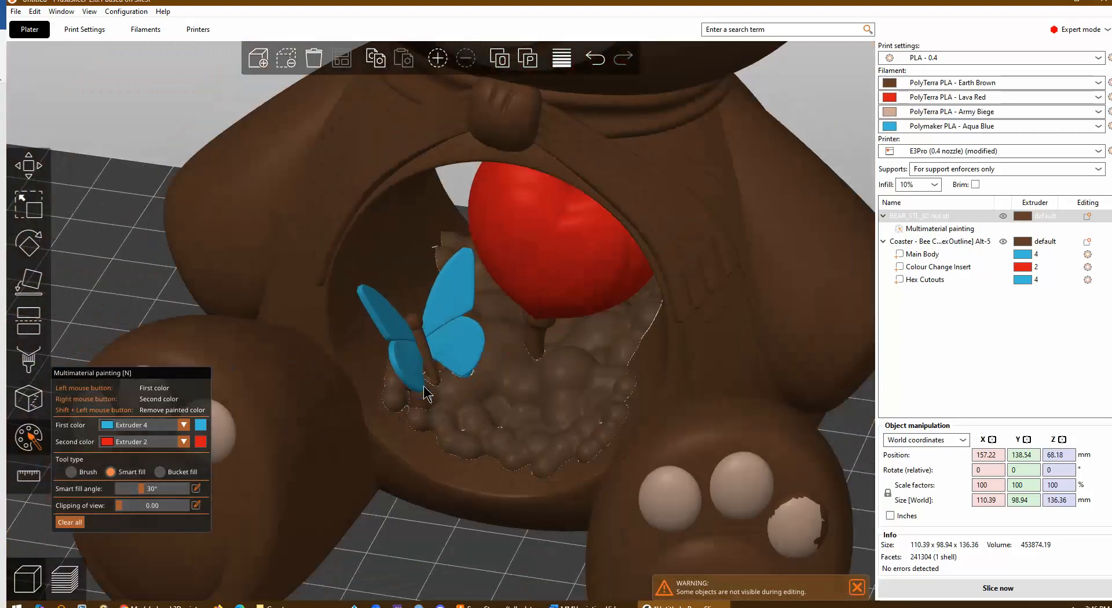
scroll(404, 479, "up", 3)
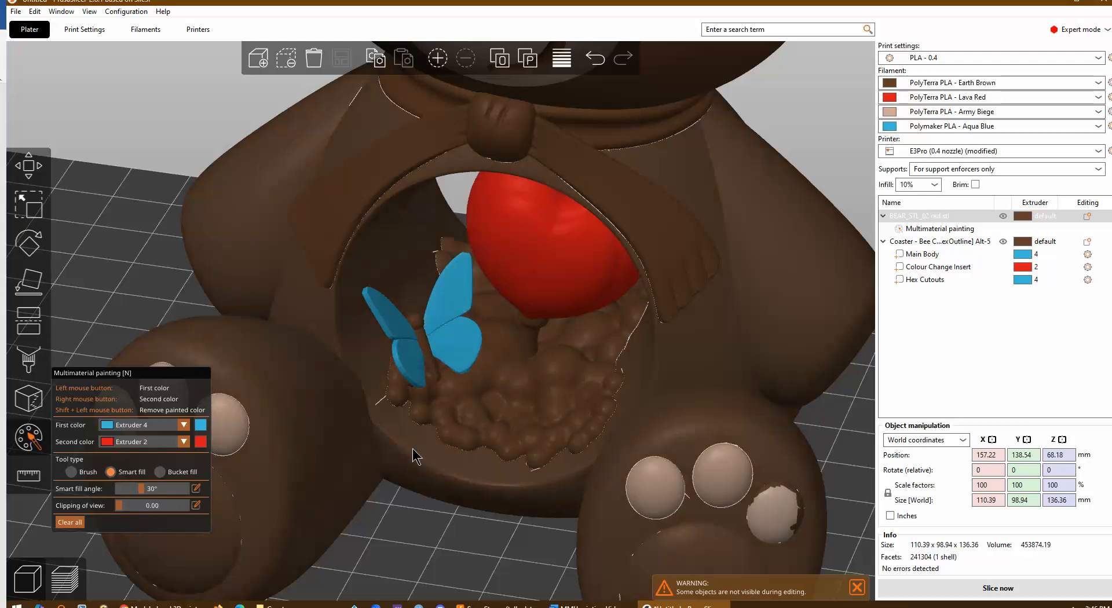
left_click_drag(397, 547, 457, 456)
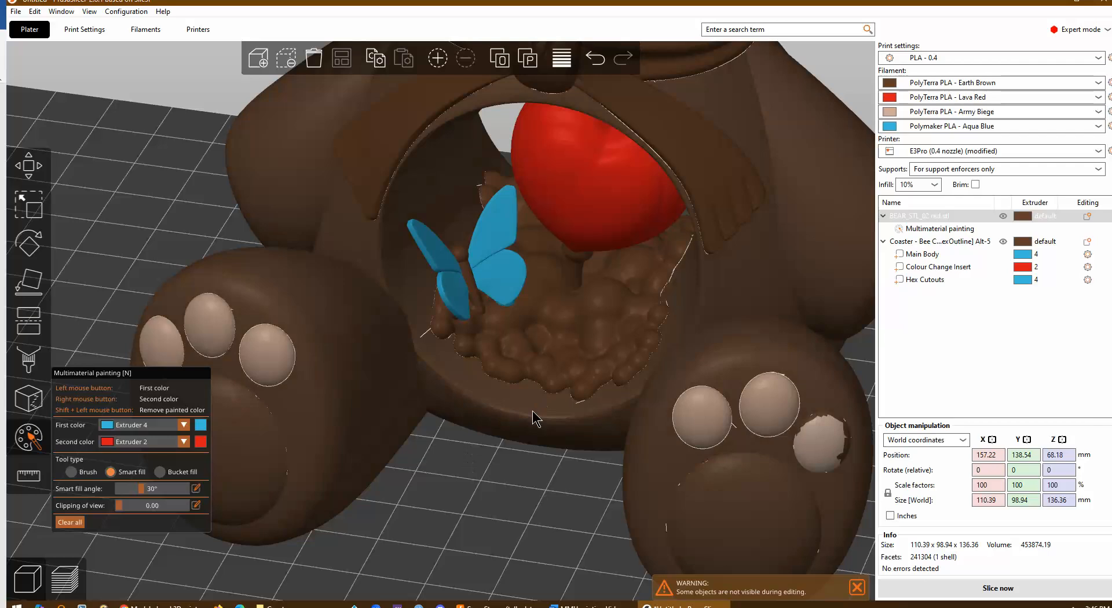
middle_click_drag(437, 490, 526, 436)
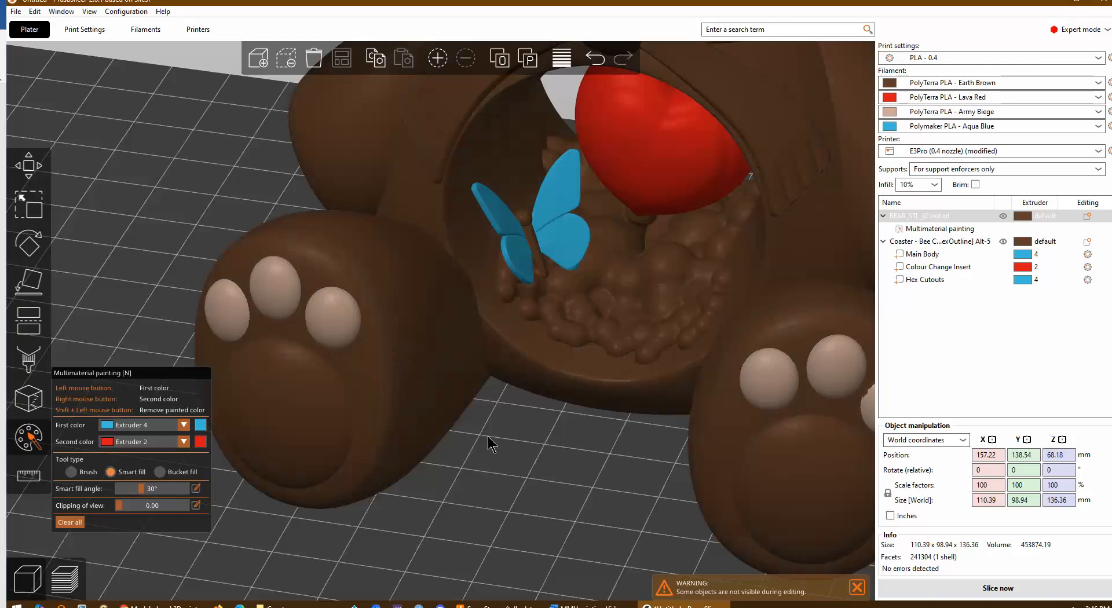
scroll(488, 437, "down", 10)
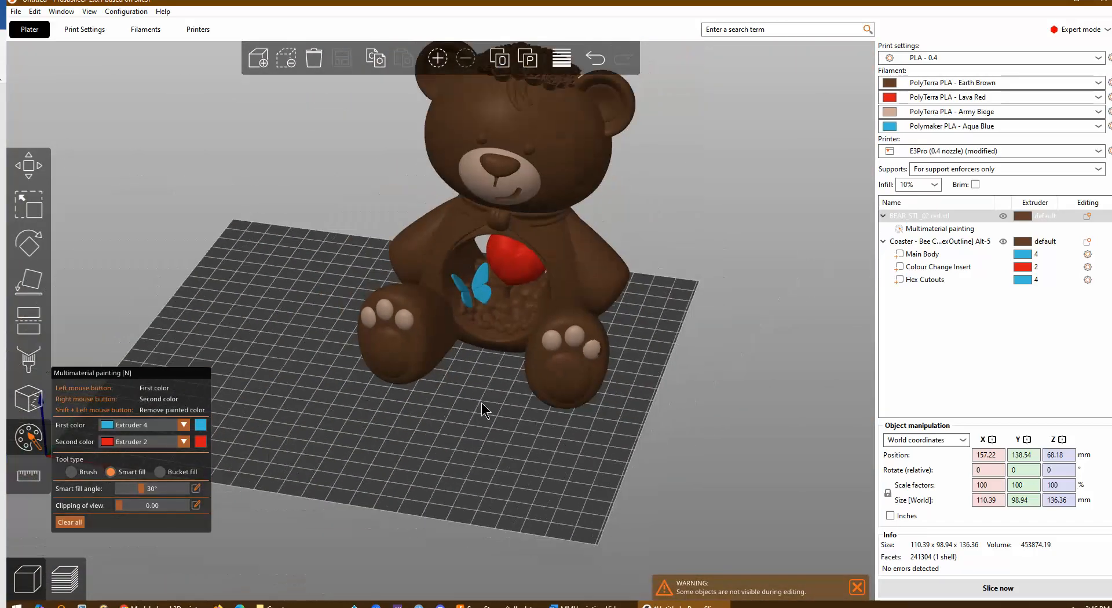
Close the multimaterial painting tool to bring the bear and the coaster back together on the print bed
left_click_drag(482, 402, 570, 351)
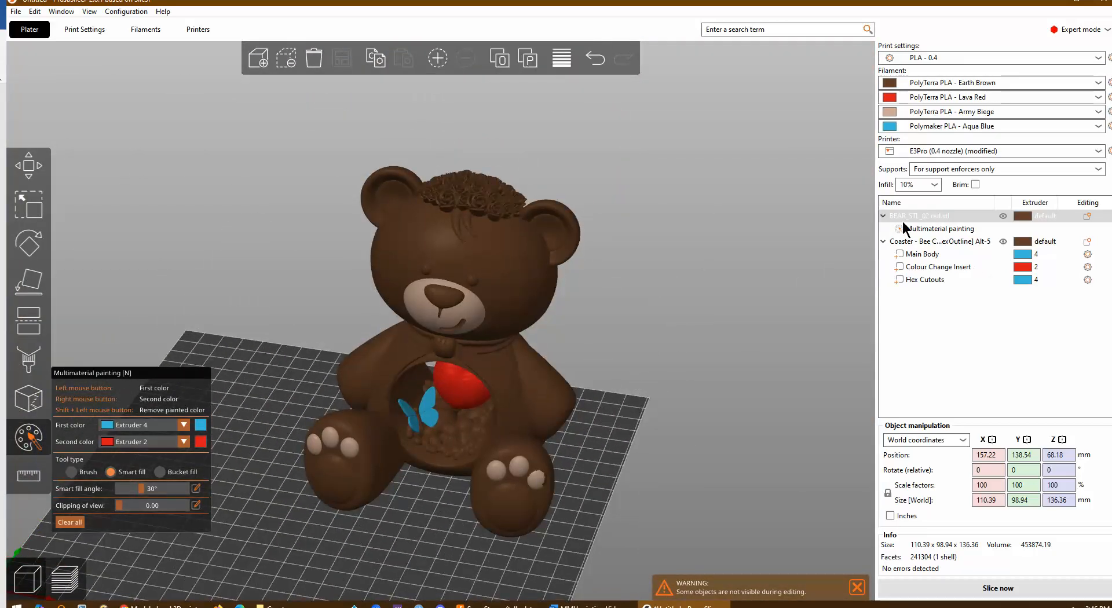
left_click(29, 440)
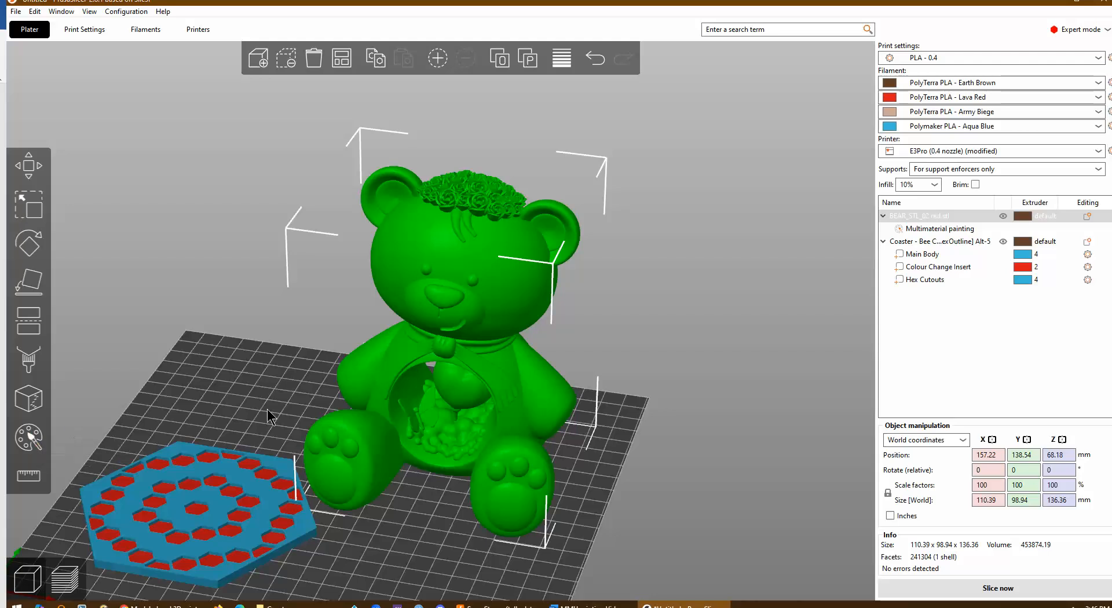
middle_click_drag(633, 347, 732, 205)
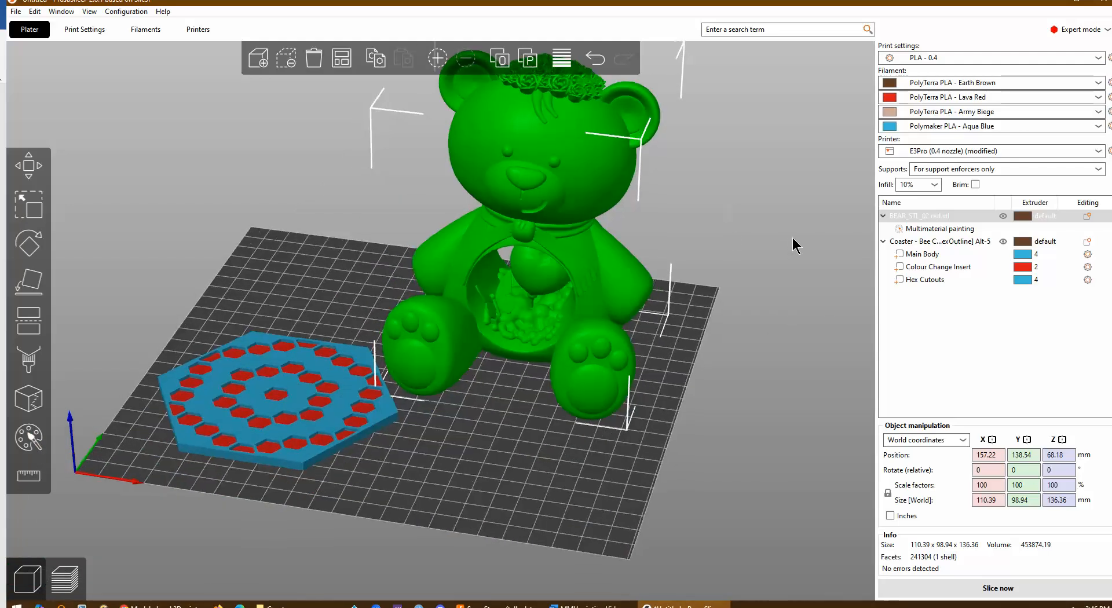
left_click_drag(793, 238, 810, 235)
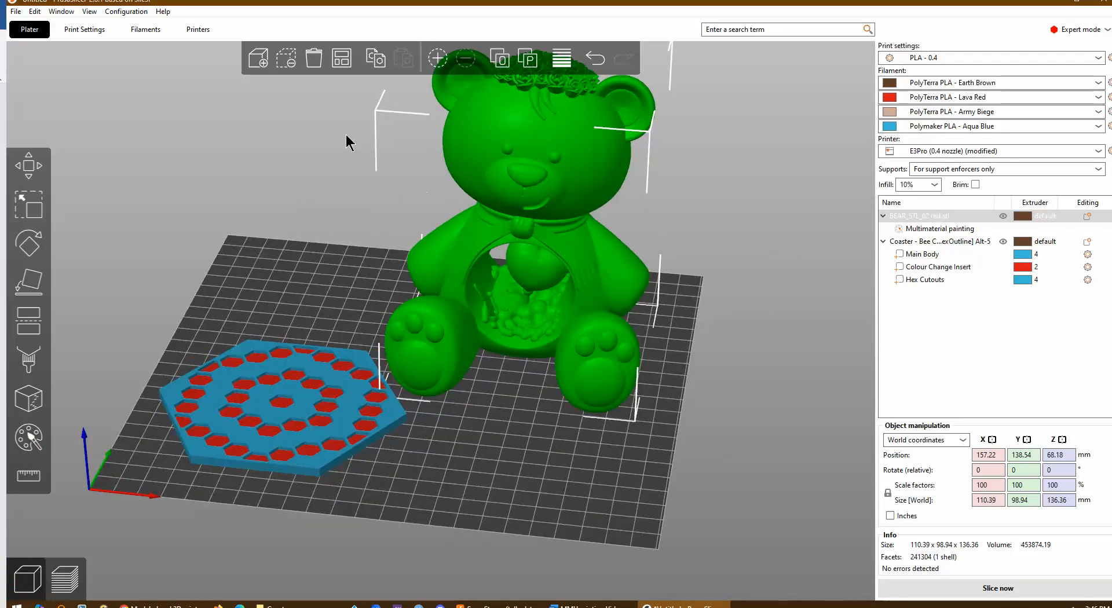
Open the filament settings and set Extruder 1's preset to PolyTerra PLA - Pastel Watermelon
left_click(159, 32)
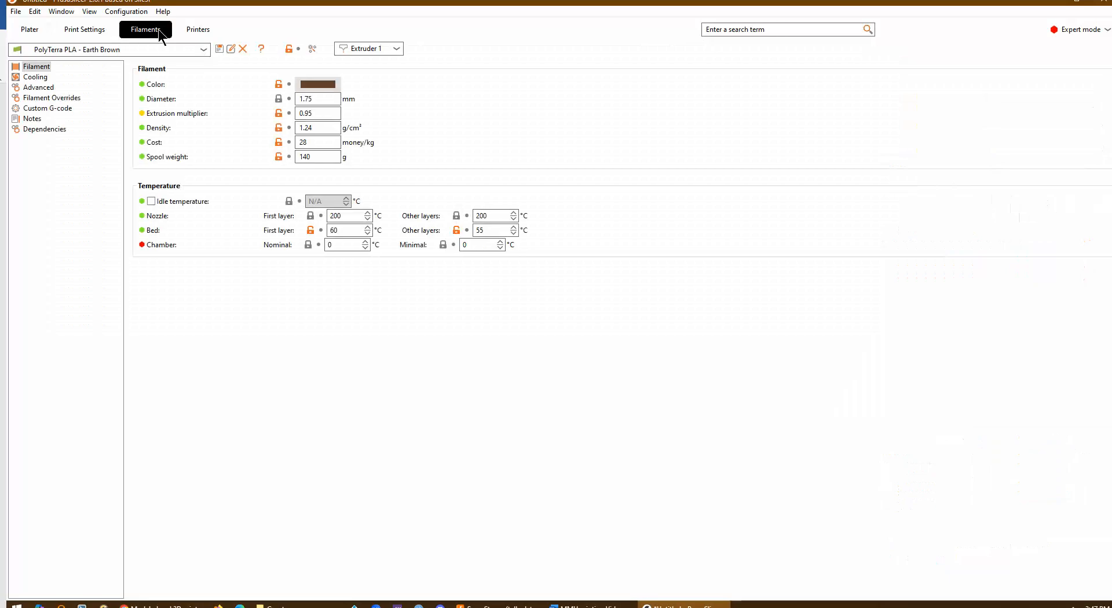
left_click(204, 49)
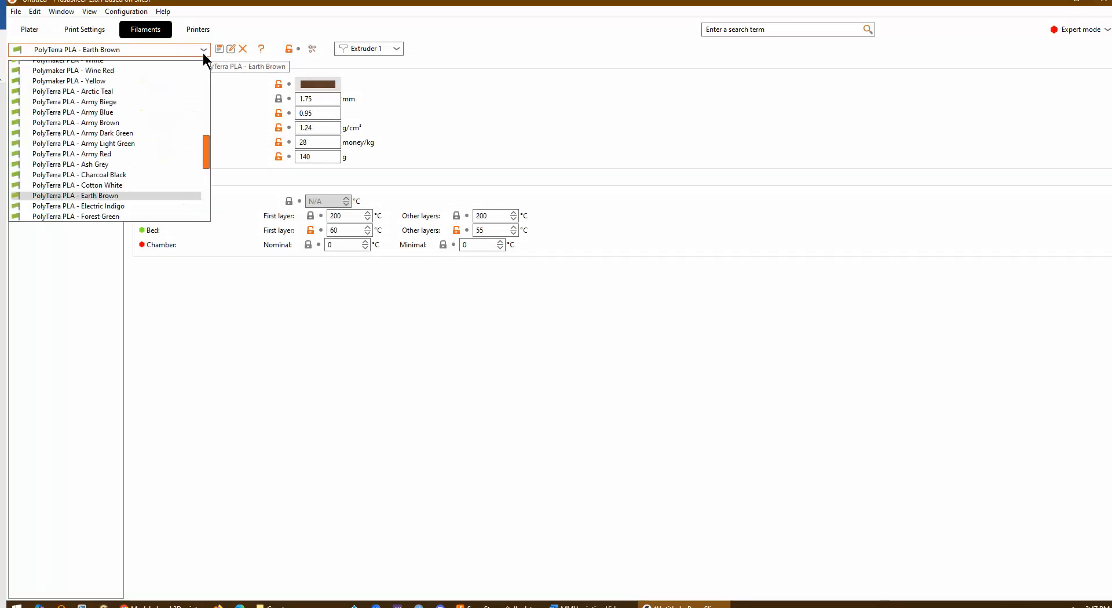
mouse_move(207, 163)
left_mouse_down()
mouse_move(223, 90)
mouse_move(213, 166)
mouse_move(195, 172)
left_mouse_up()
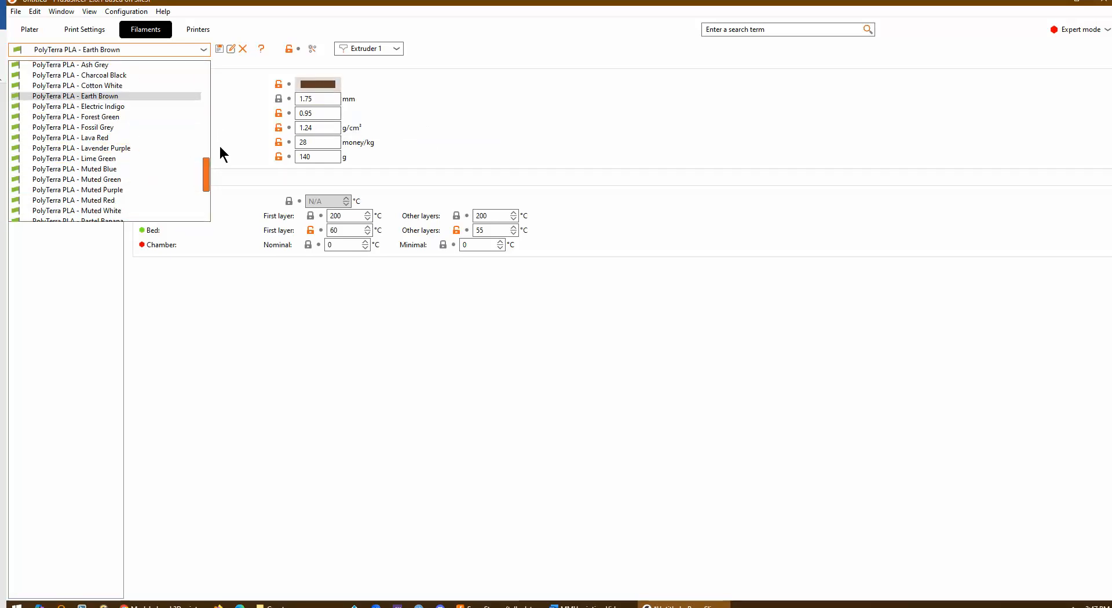
left_click_drag(206, 173, 200, 203)
left_click(121, 167)
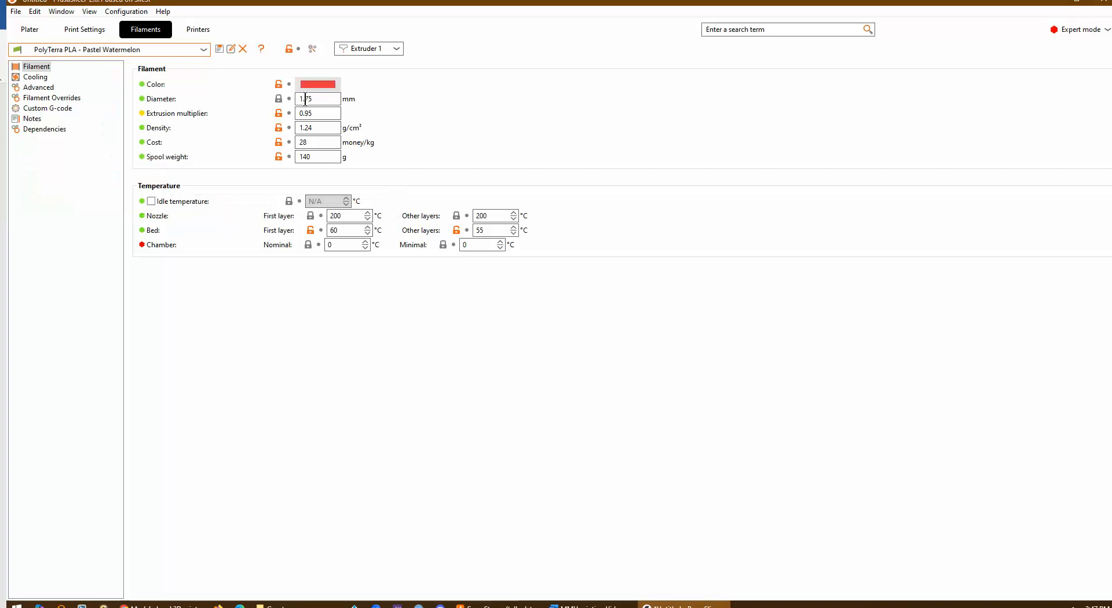
Set Extruder 1's filament preset to Polymaker PLA - Blue, and check the layer and perimeter print settings before returning to the plater
left_click(161, 53)
scroll(121, 210, "up", 15)
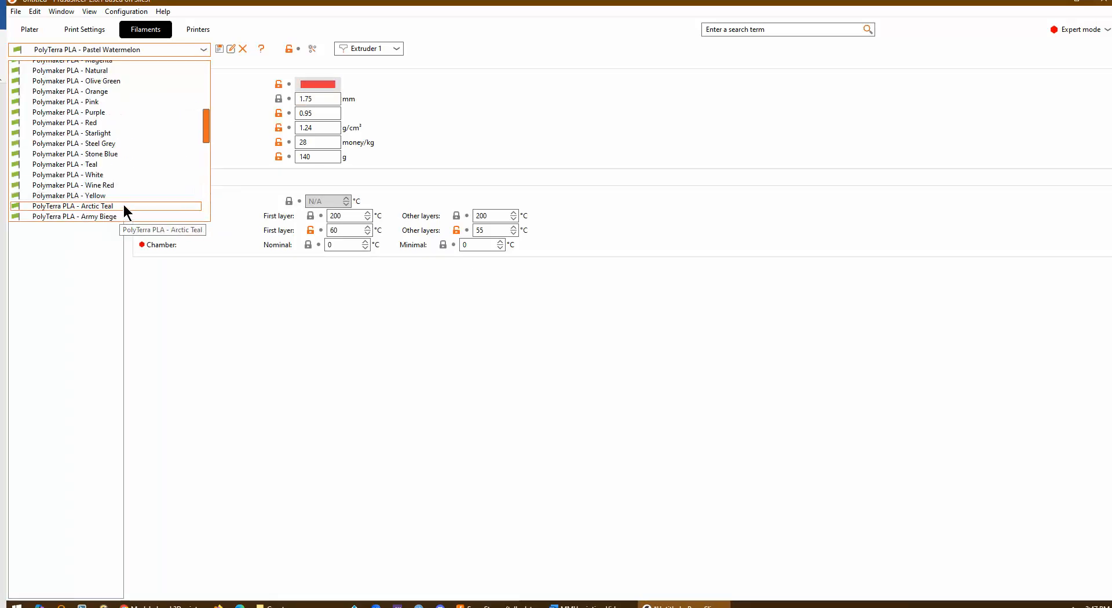
left_click(115, 176)
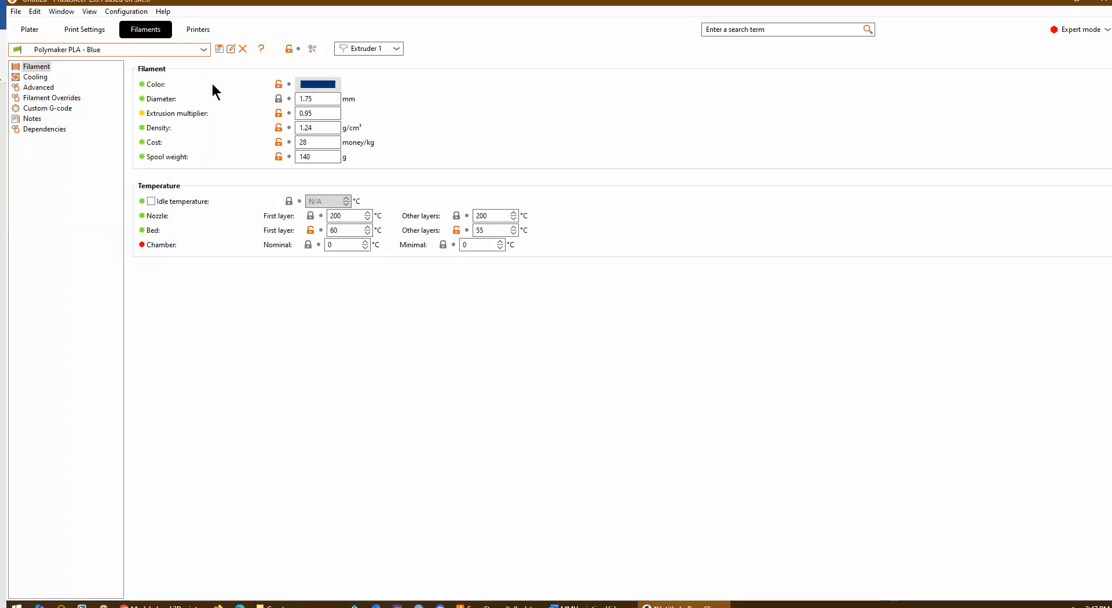
left_click(92, 33)
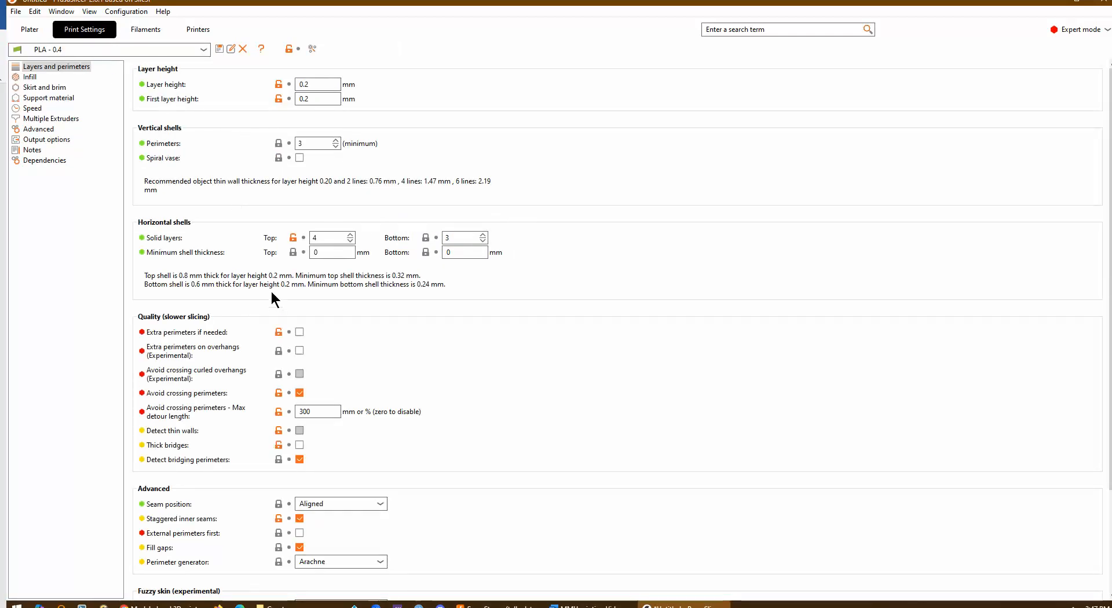
left_click(36, 29)
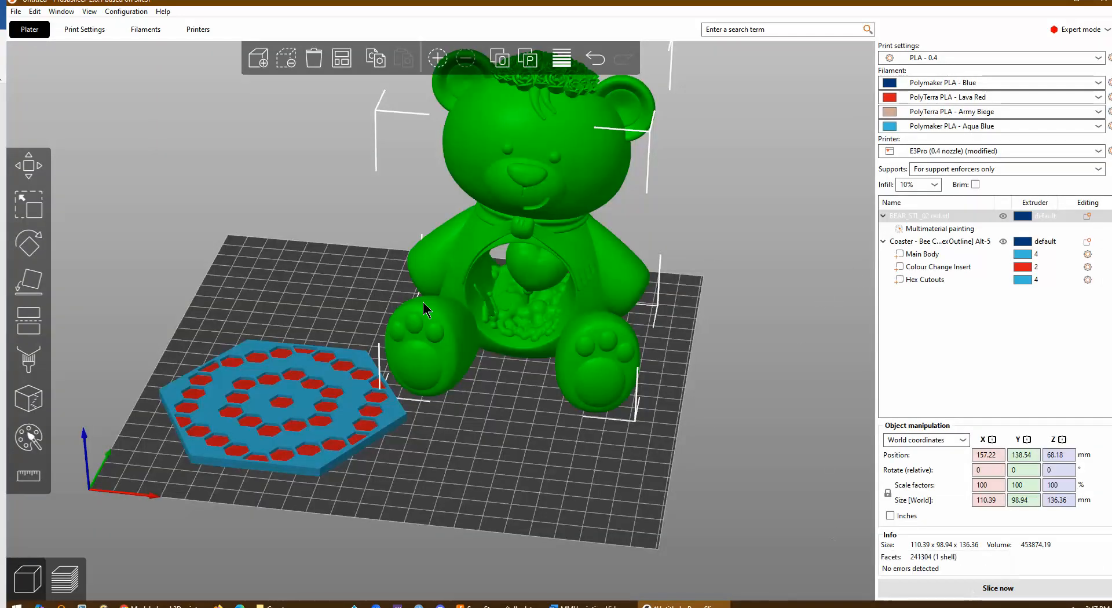
Check the save-as dialog and its 3MF file type for the project, leaving without saving
left_click(61, 11)
left_click(15, 11)
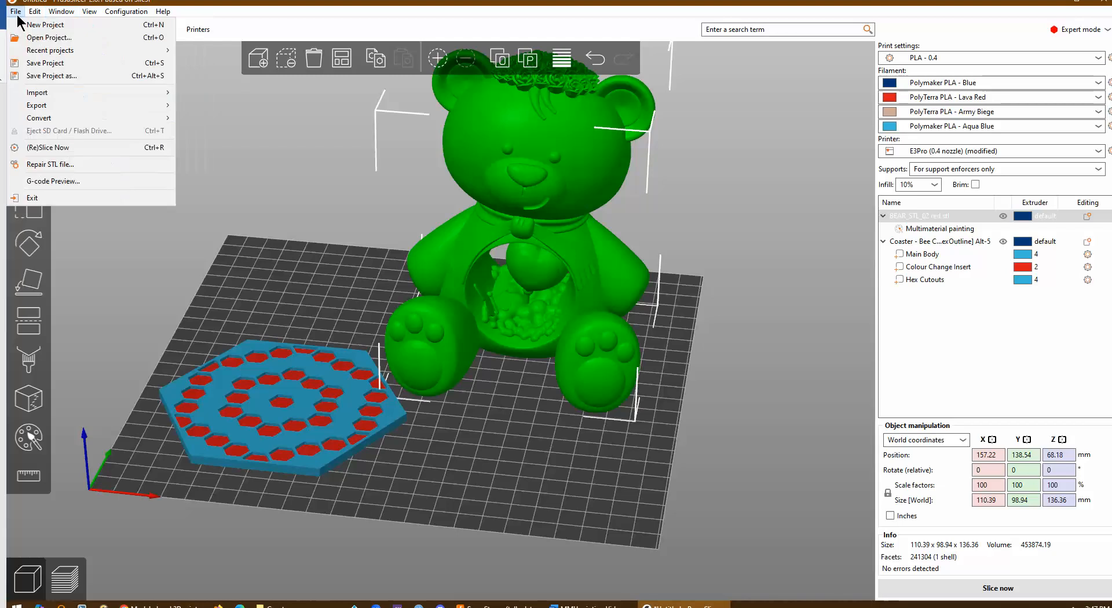
left_click(64, 75)
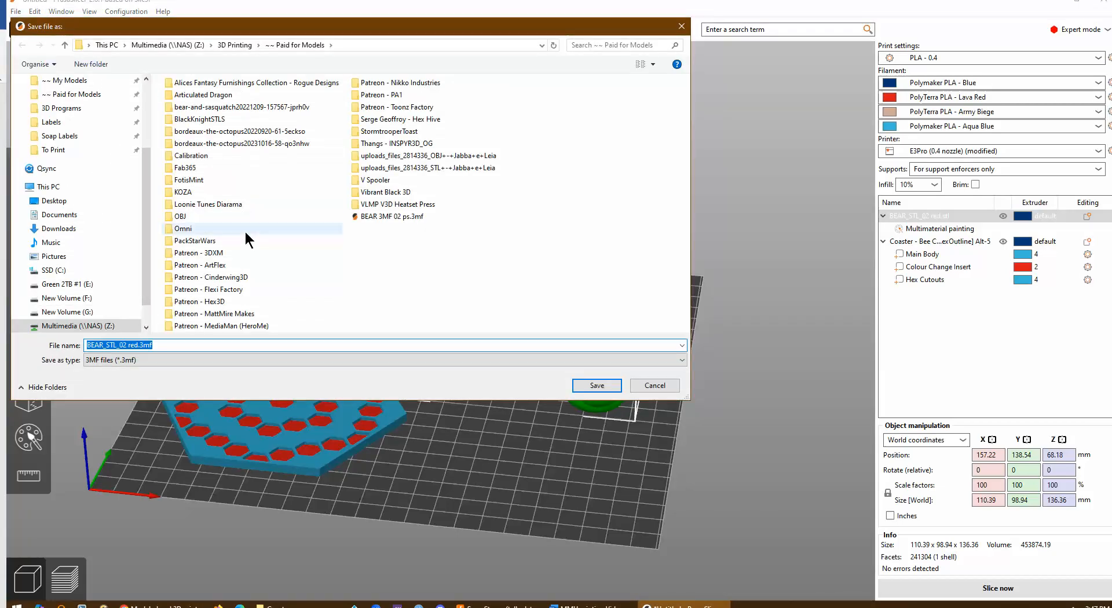
left_click(149, 362)
left_click(150, 363)
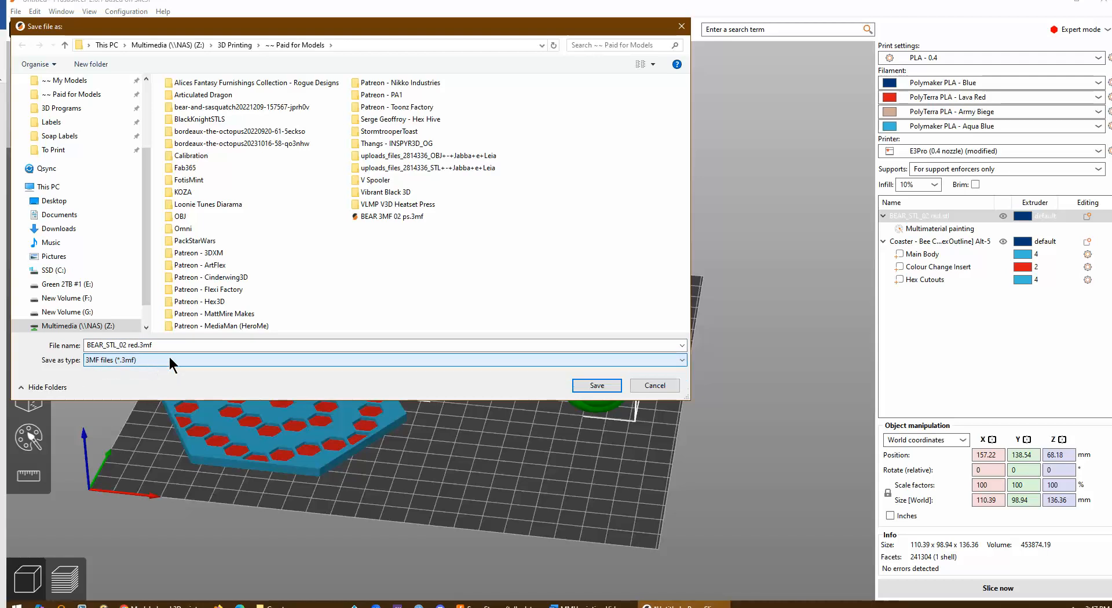
left_click(655, 386)
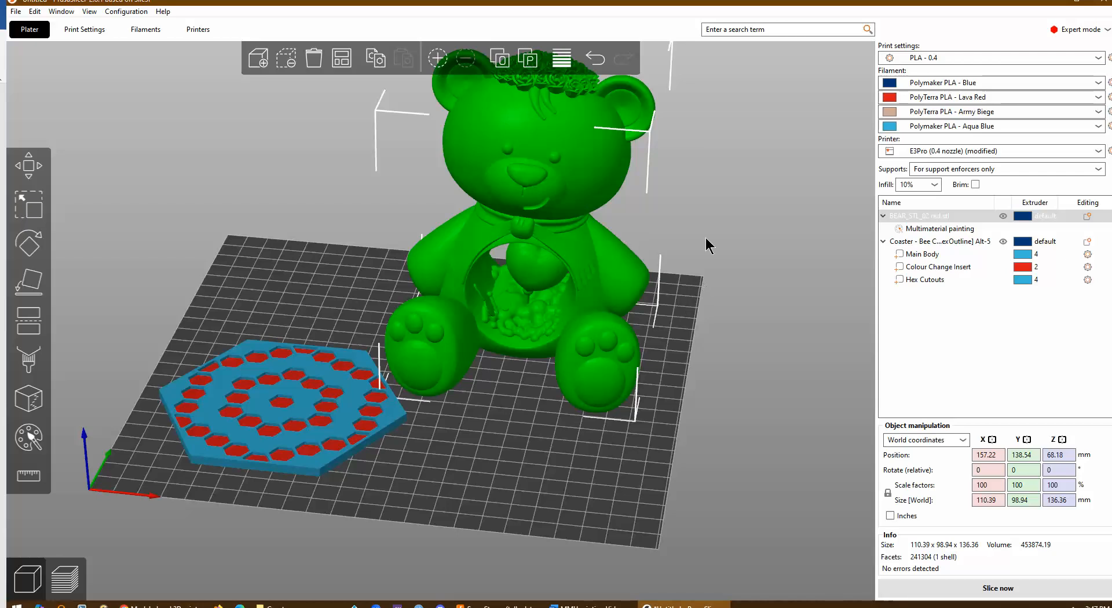
Slice the bear and the coaster and inspect the multi-color preview of both objects
left_click_drag(706, 246, 712, 218)
left_click_drag(818, 353, 785, 369)
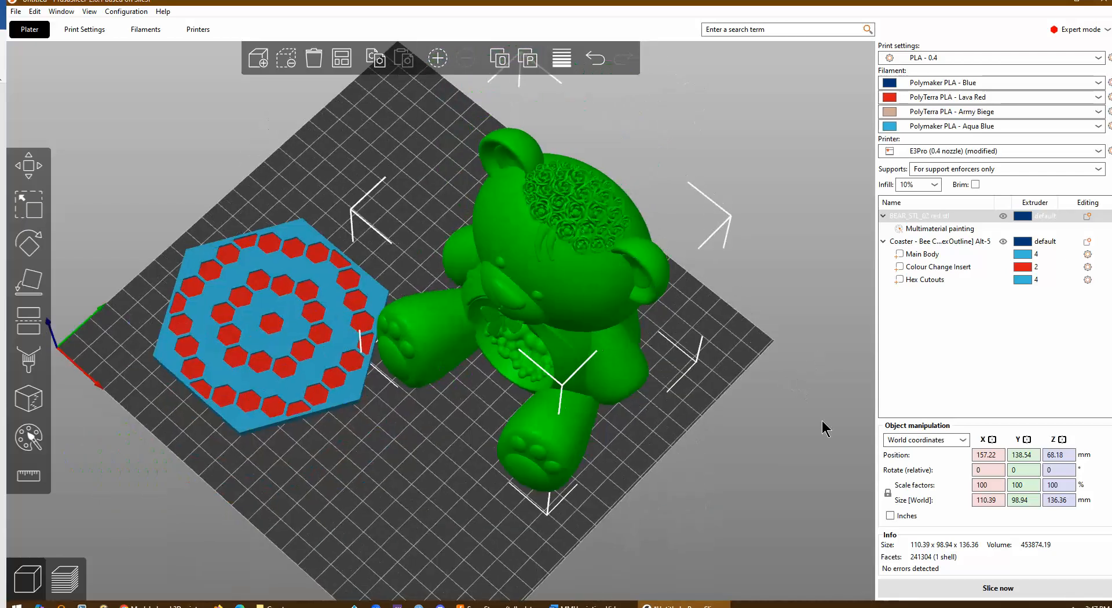
left_click(984, 592)
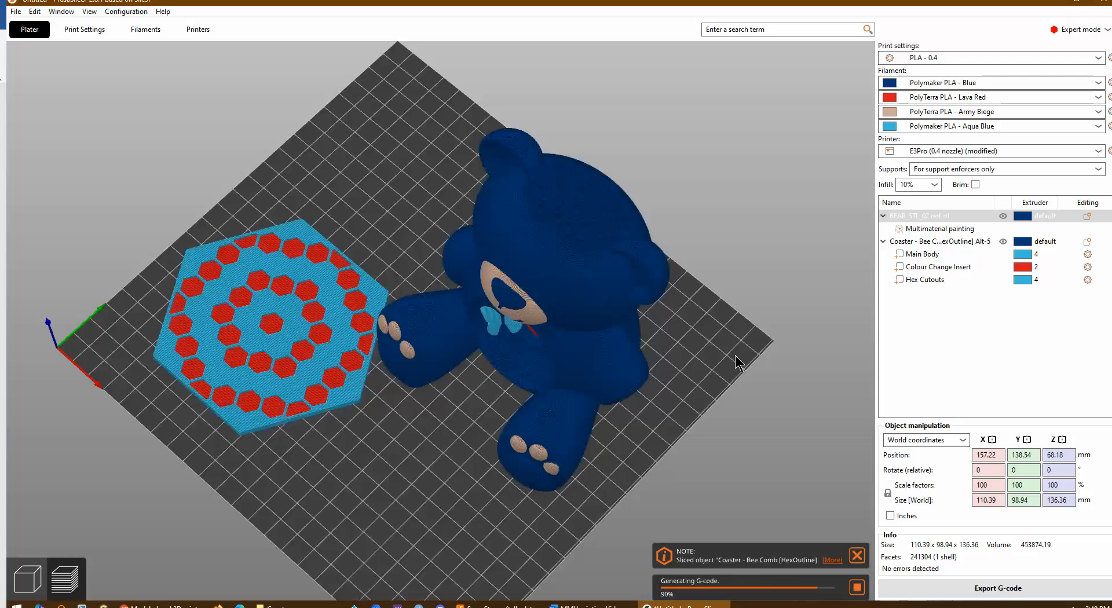
left_click_drag(750, 393, 768, 374)
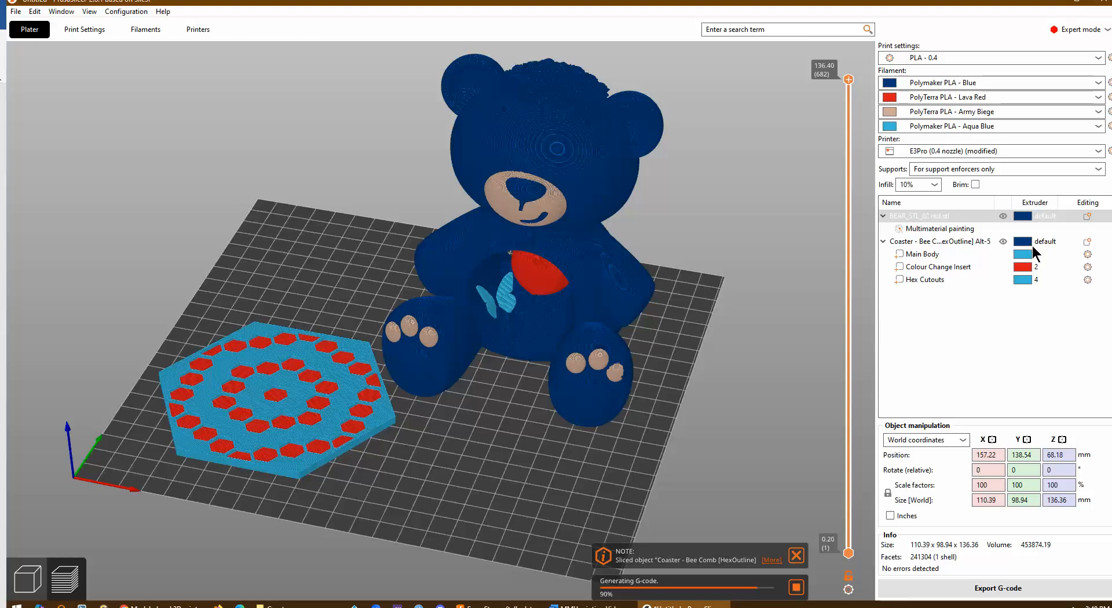
Change Extruder 1's filament preset to Polymaker PLA - Brown
left_click(143, 31)
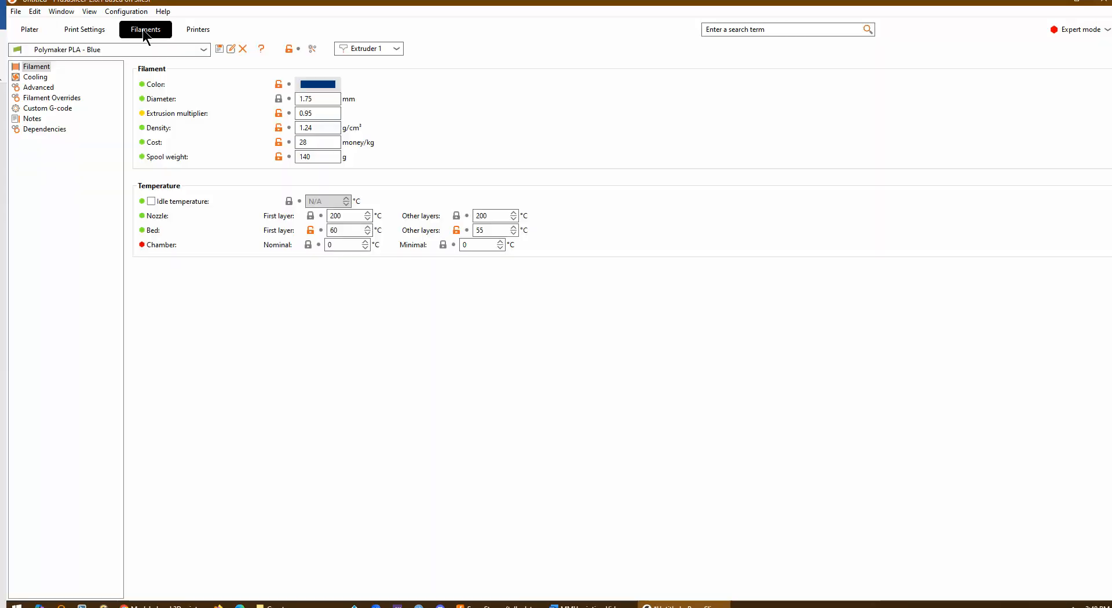
left_click(29, 30)
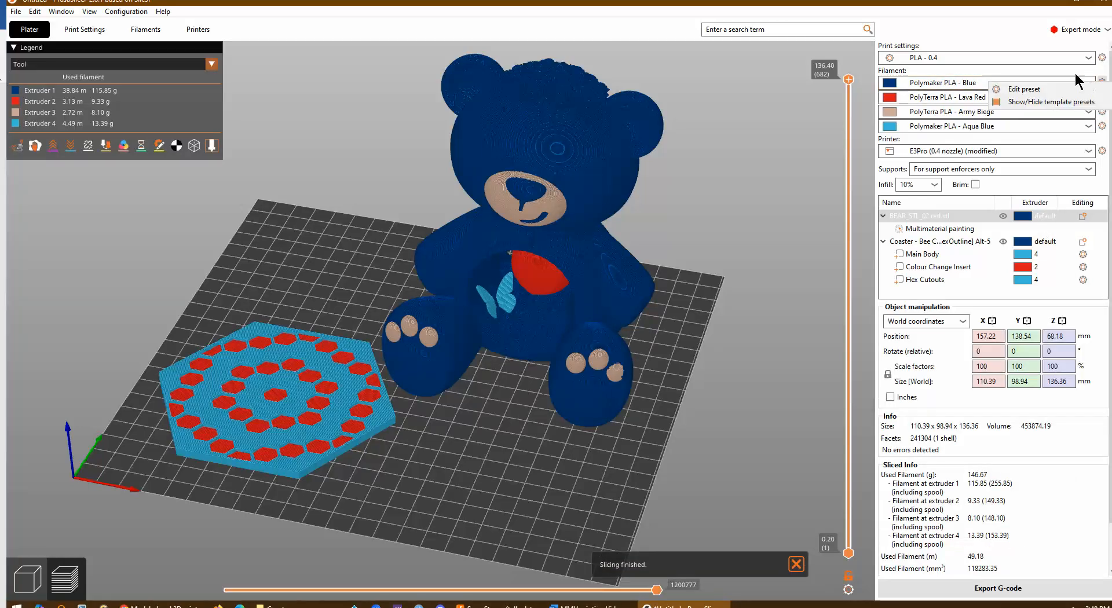
left_click(1088, 84)
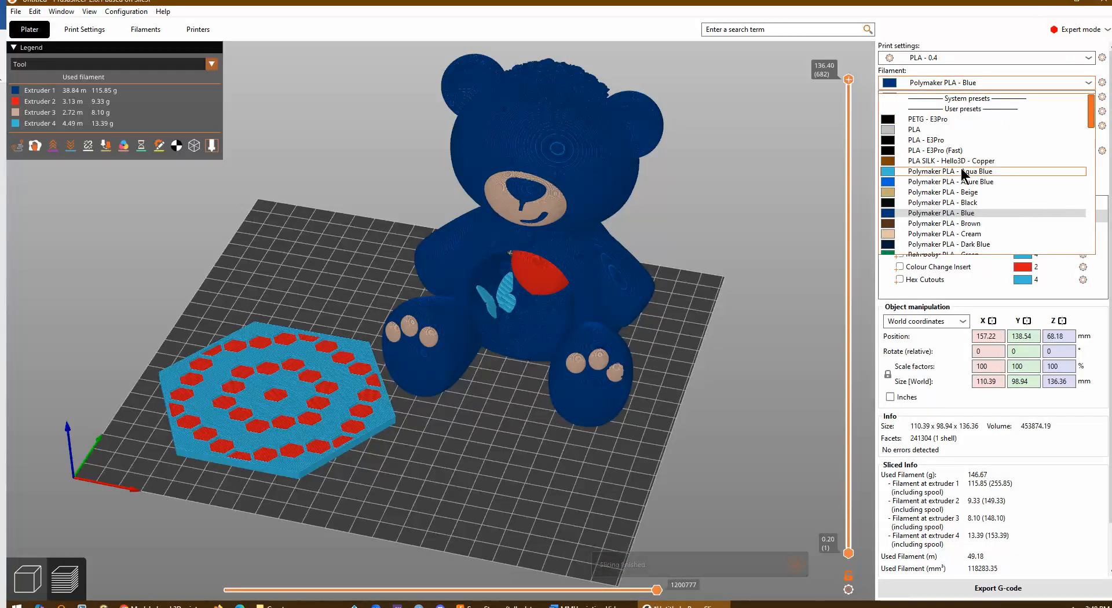
left_click(951, 225)
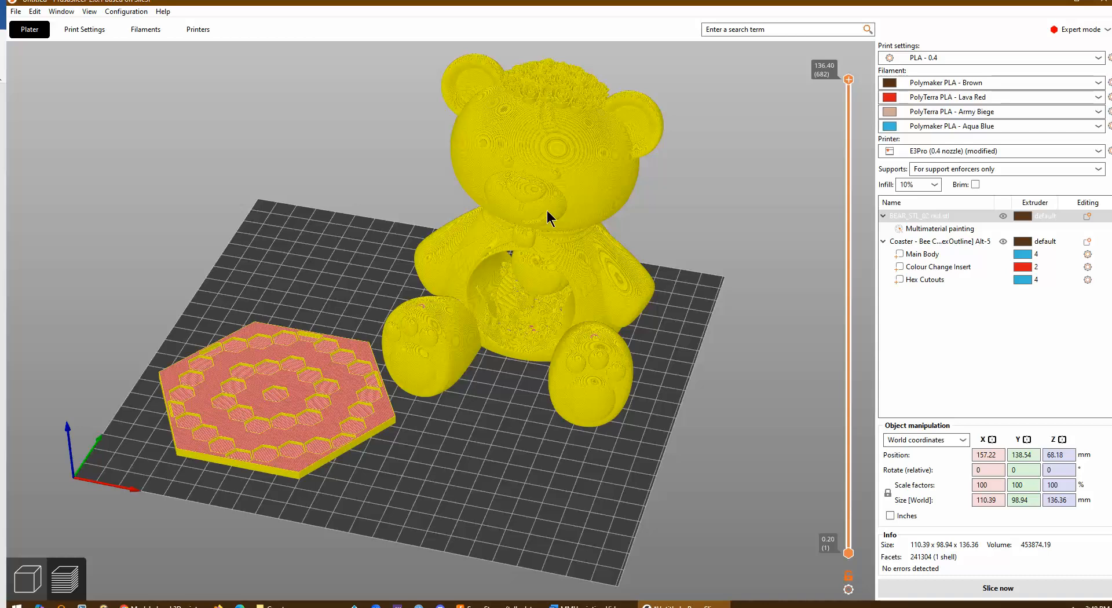
left_click_drag(700, 204, 719, 192)
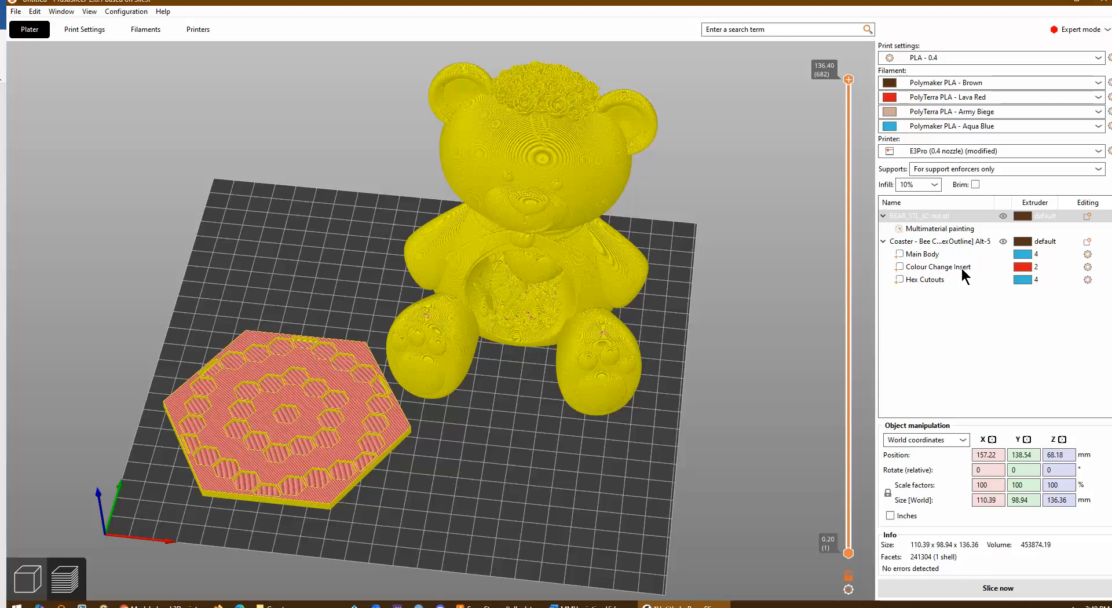
left_click(931, 278)
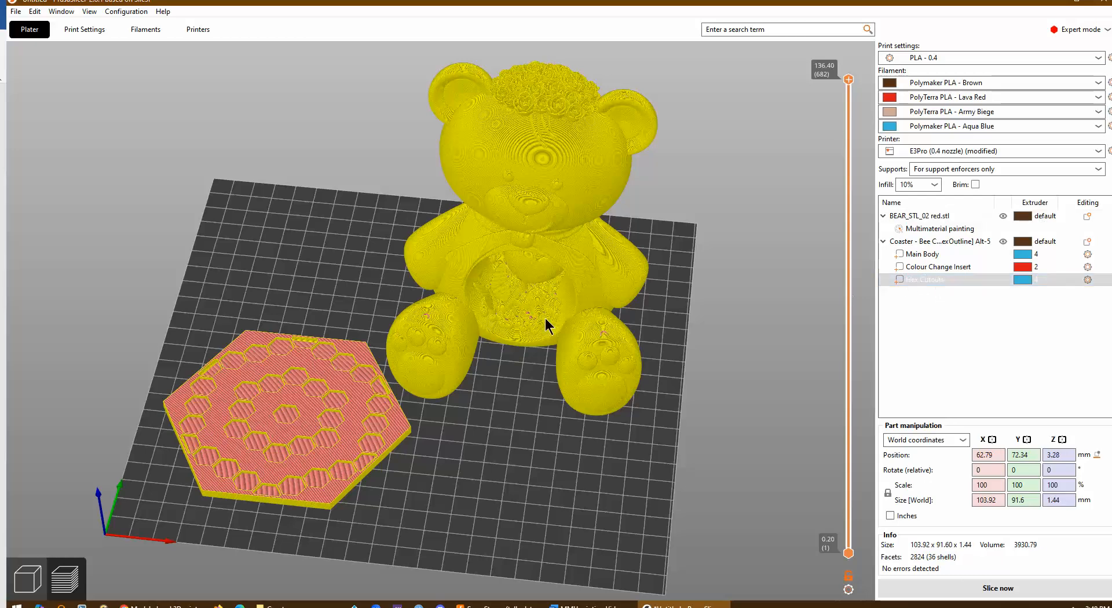
right_click(912, 276)
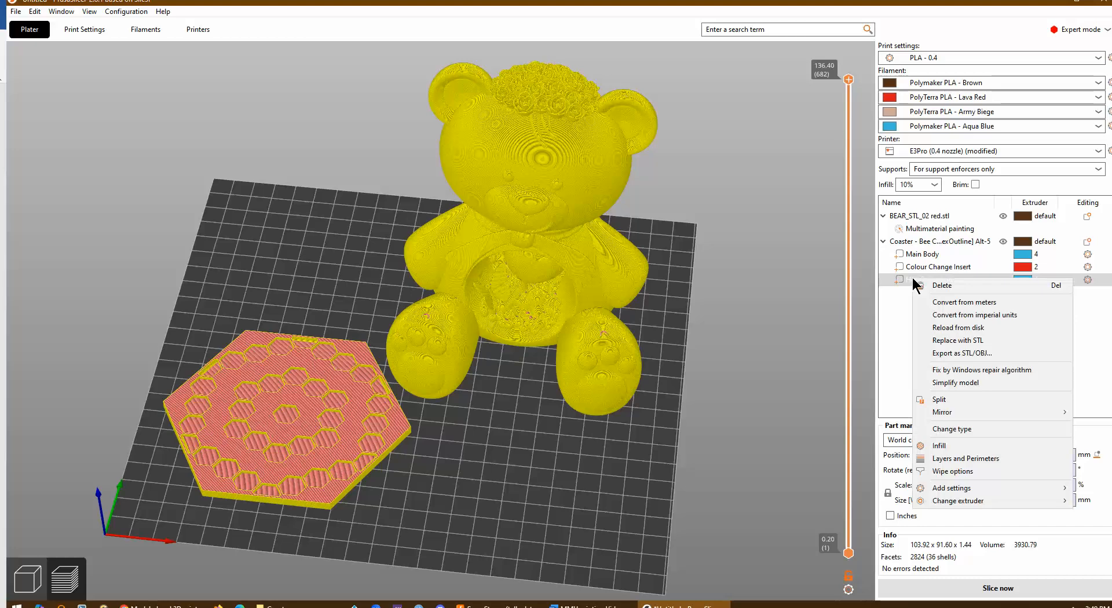
mouse_move(968, 484)
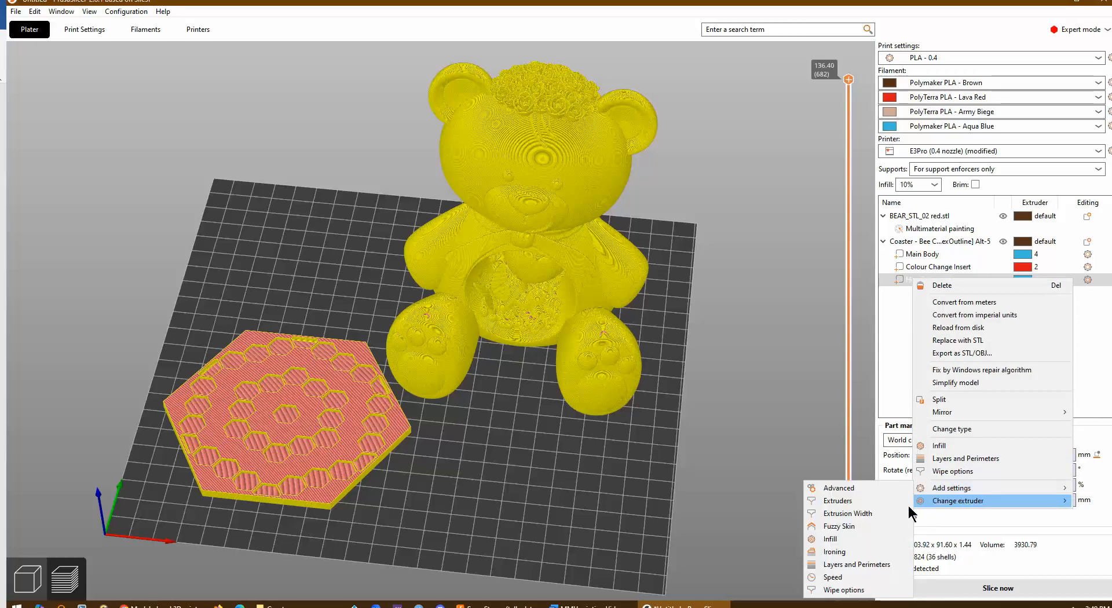
left_click(872, 565)
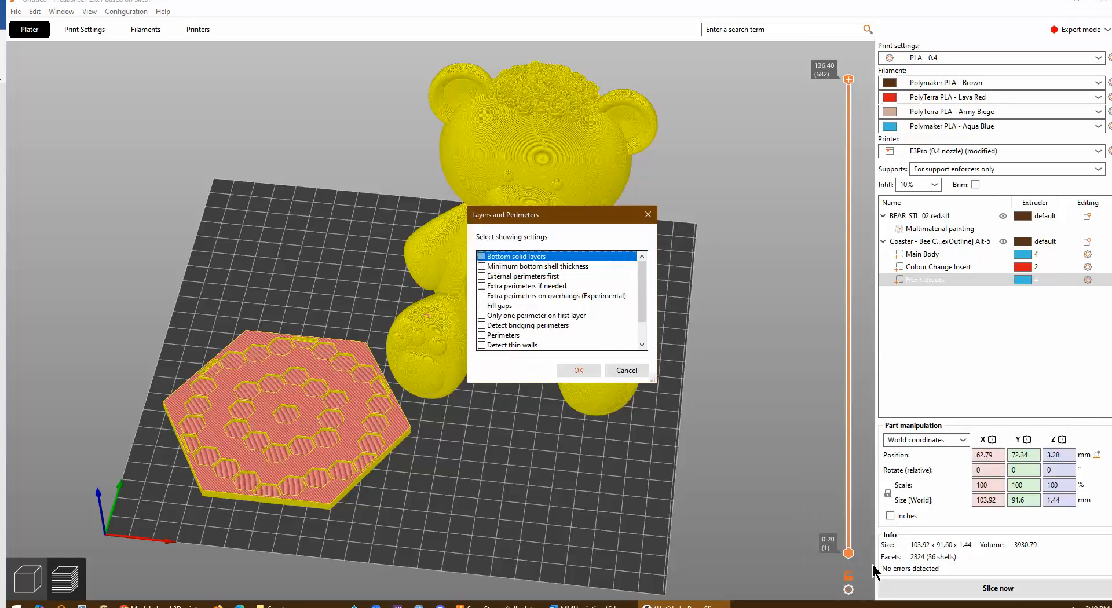
left_click(627, 371)
Add layer and perimeter overrides to the coaster's Hex Cutouts part with 0 bottom solid layers, 0 top solid layers and 1 perimeter
right_click(934, 281)
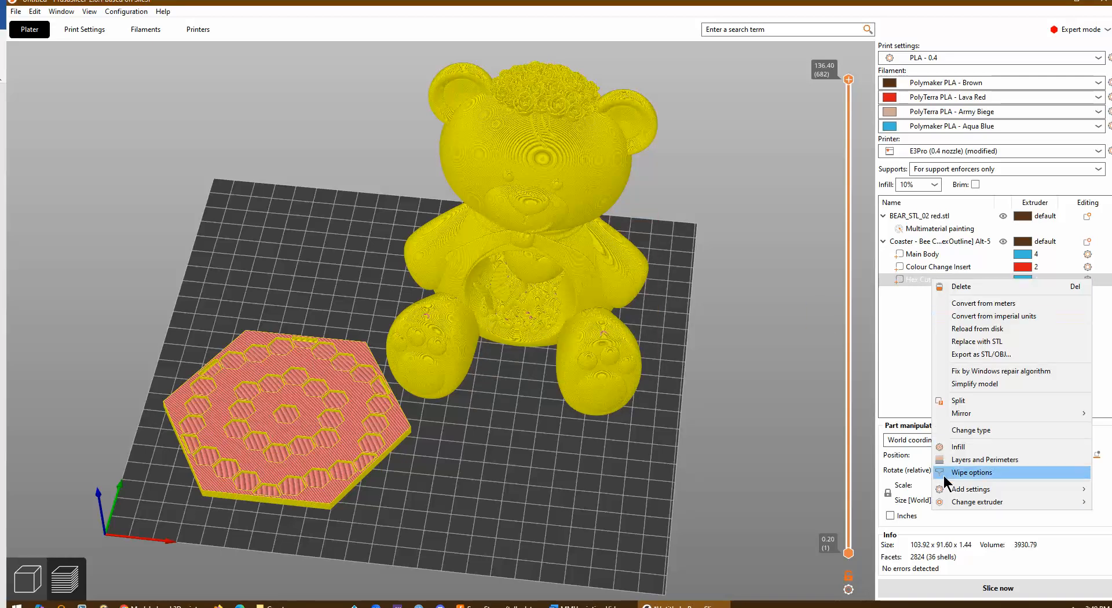
left_click(981, 461)
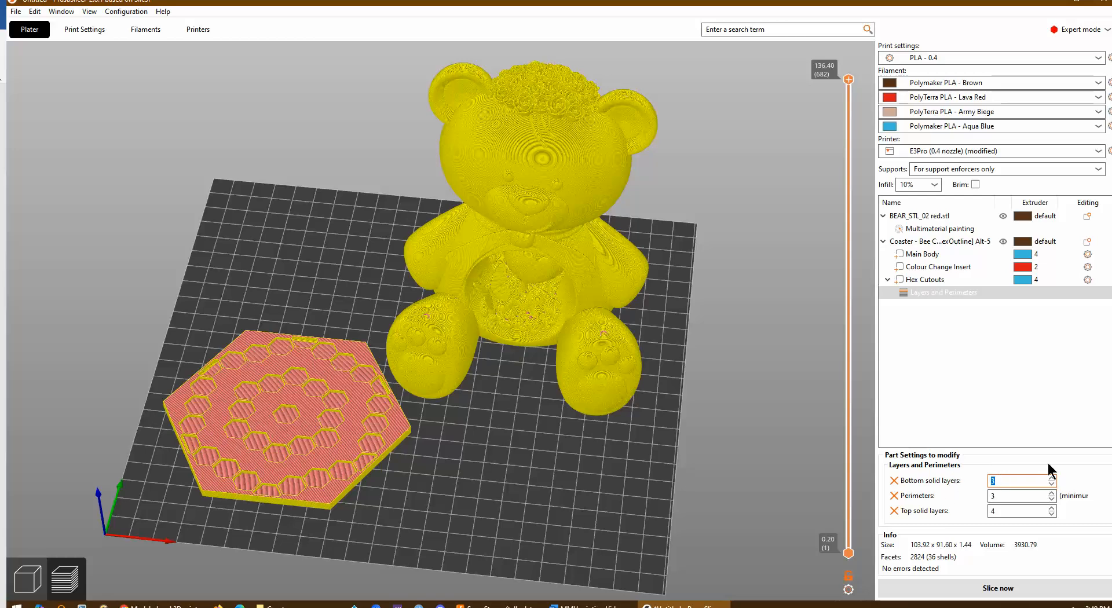
type("0")
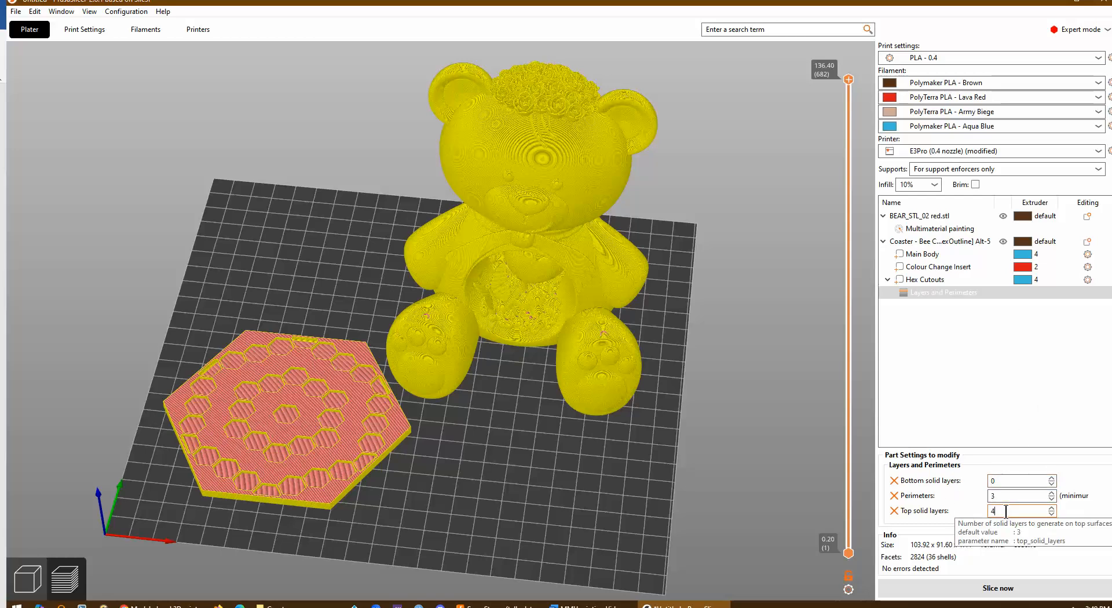
double_click(1011, 509)
type("0")
double_click(1009, 496)
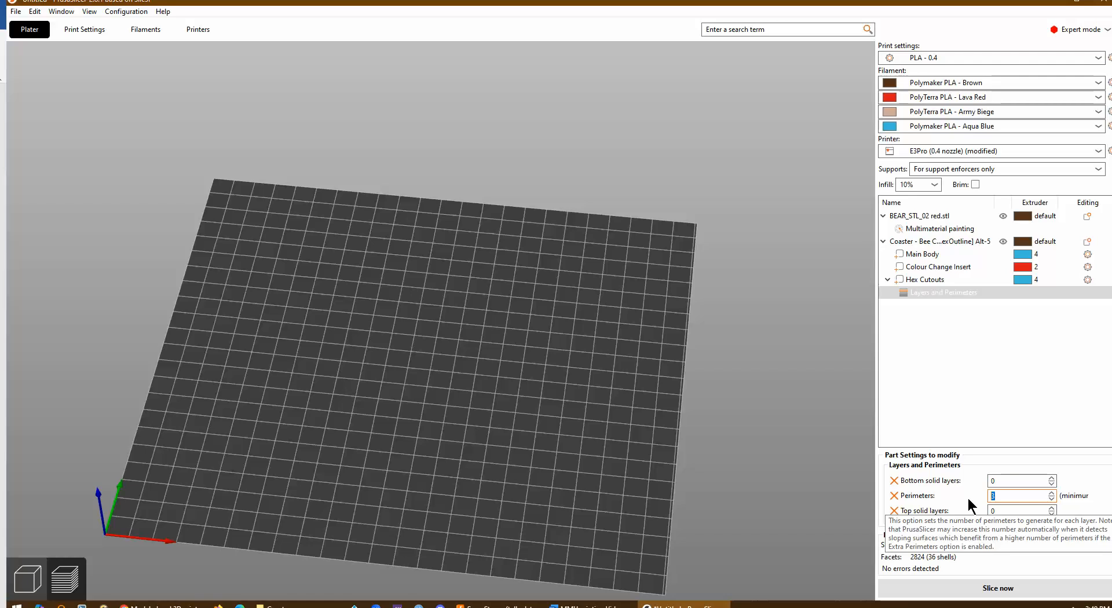
type("1")
left_click(983, 432)
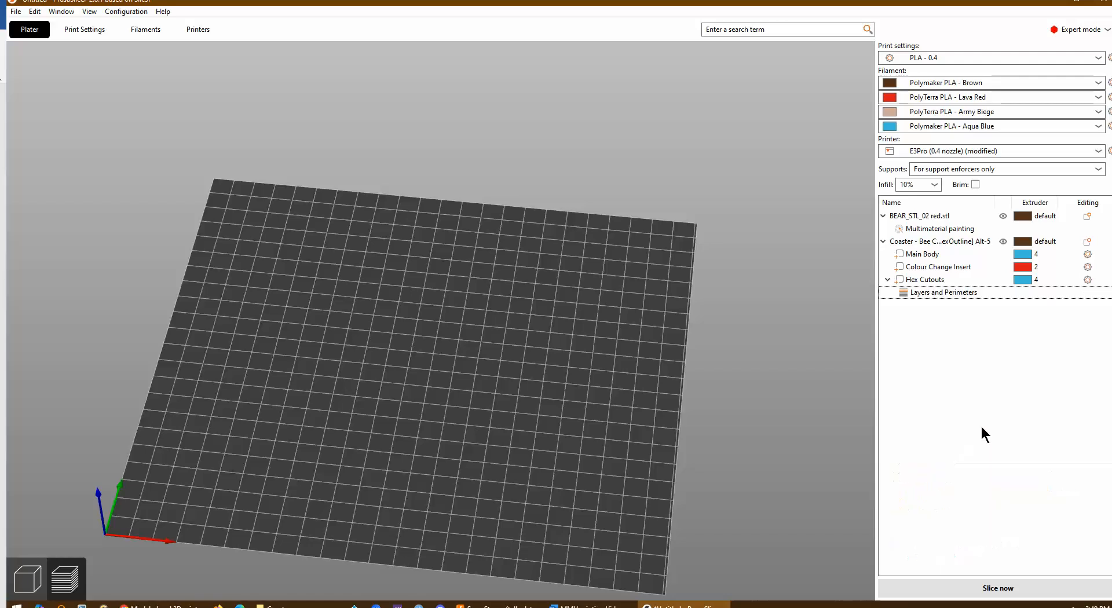
left_click(958, 291)
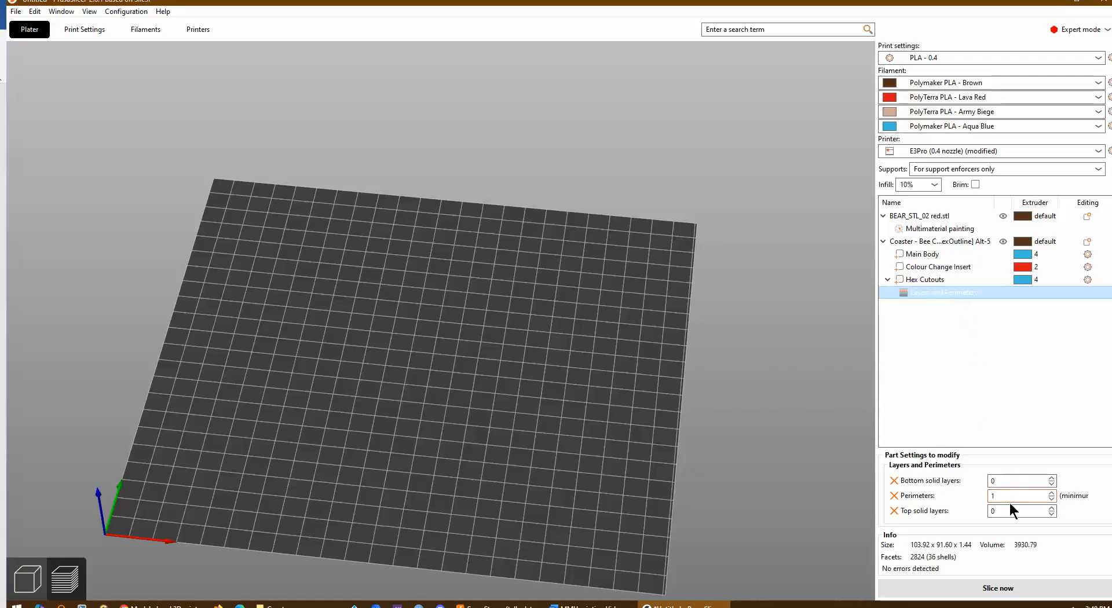
left_click(956, 394)
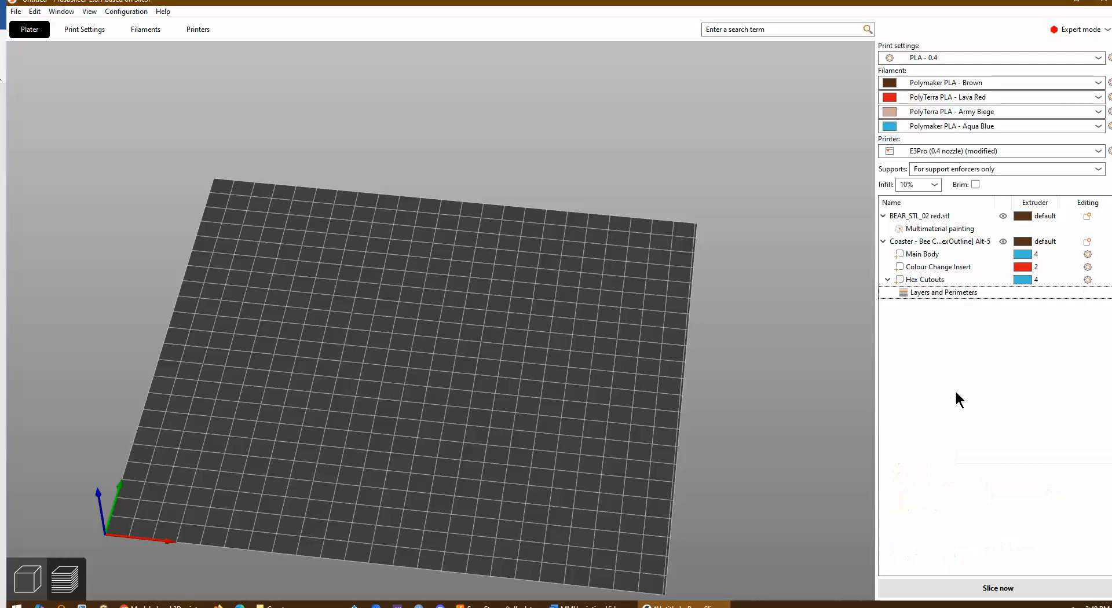
Add infill overrides to the Hex Cutouts part with the Honeycomb fill pattern and 20% fill density
right_click(934, 272)
left_click(916, 279)
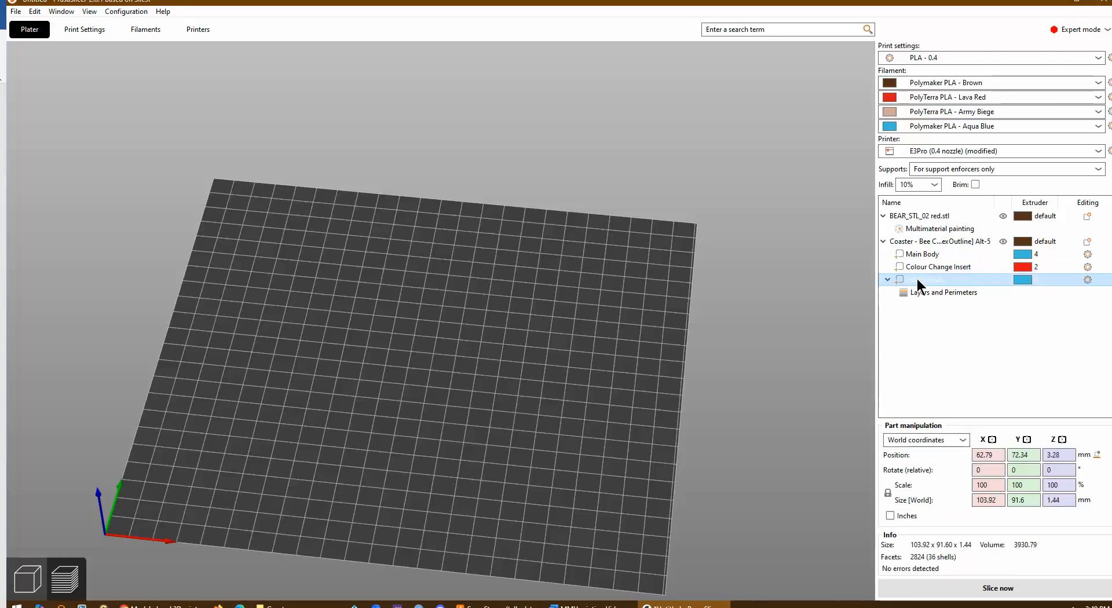
right_click(917, 279)
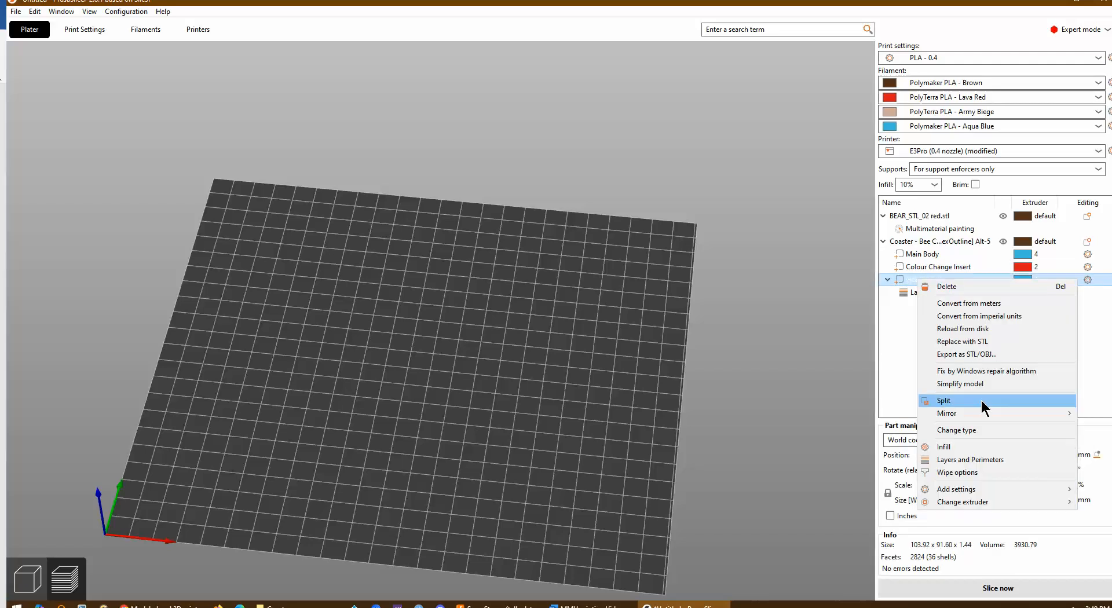
left_click(960, 446)
left_click(1051, 446)
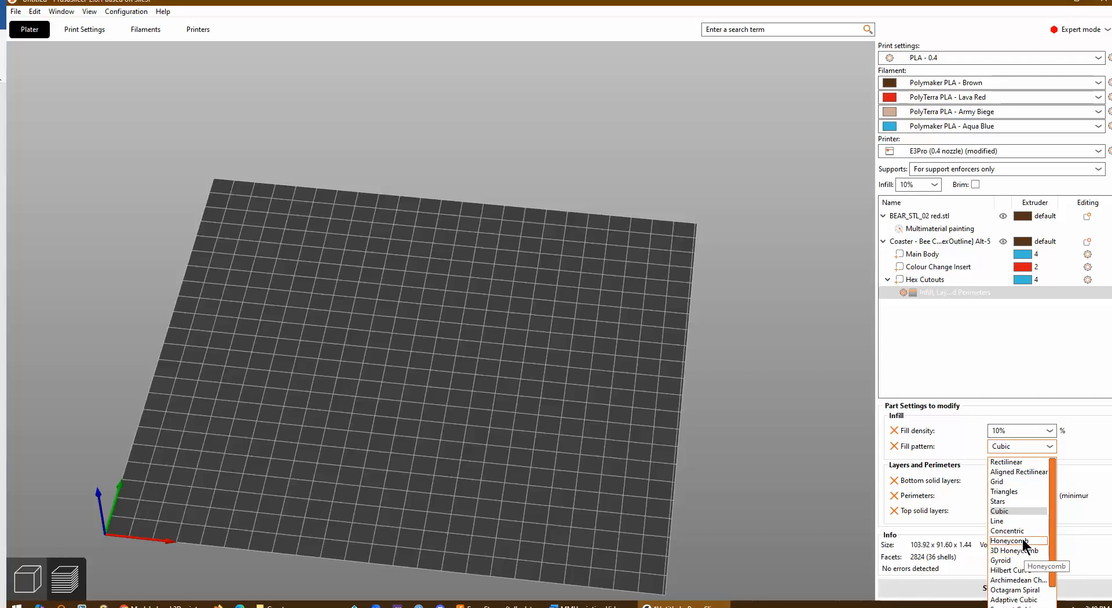
left_click(1011, 540)
left_click(1050, 431)
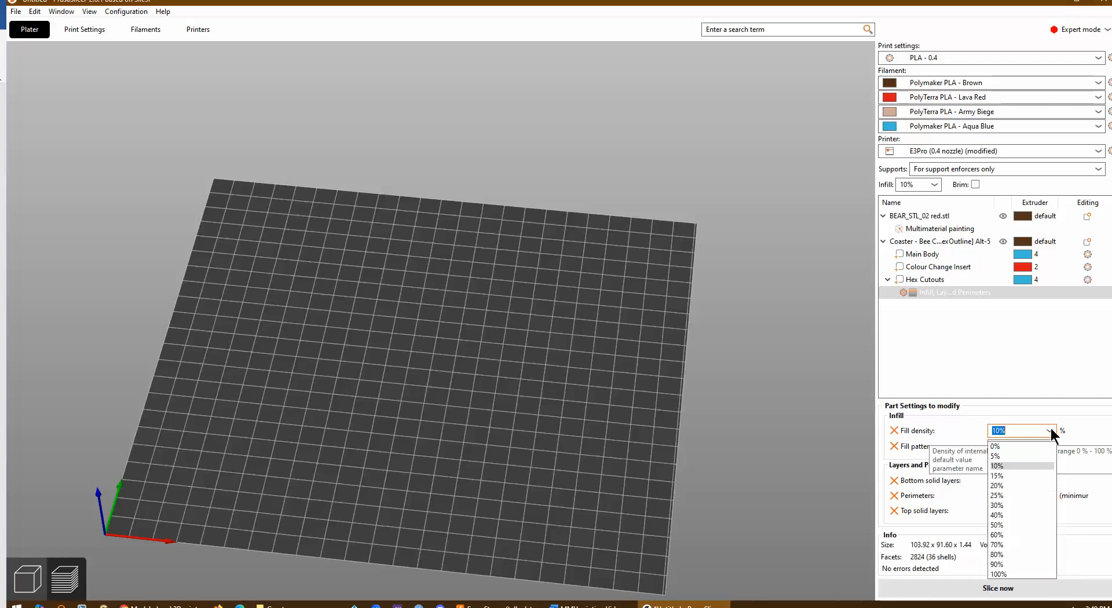
left_click(999, 489)
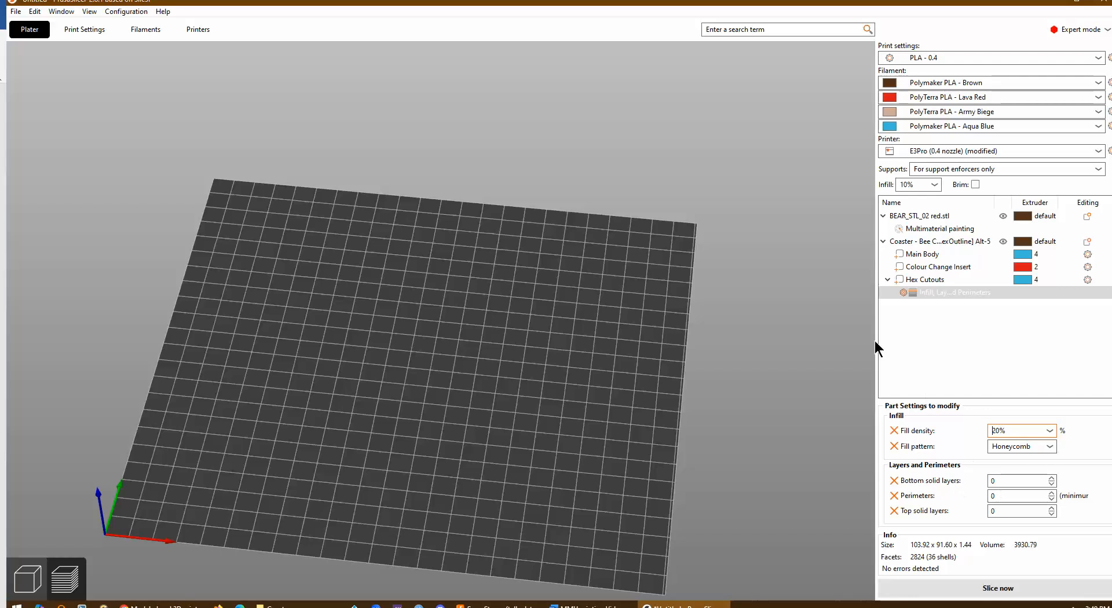
Delete the bear object from the plate and slice the remaining coaster to inspect its exposed honeycomb infill
left_click(916, 215)
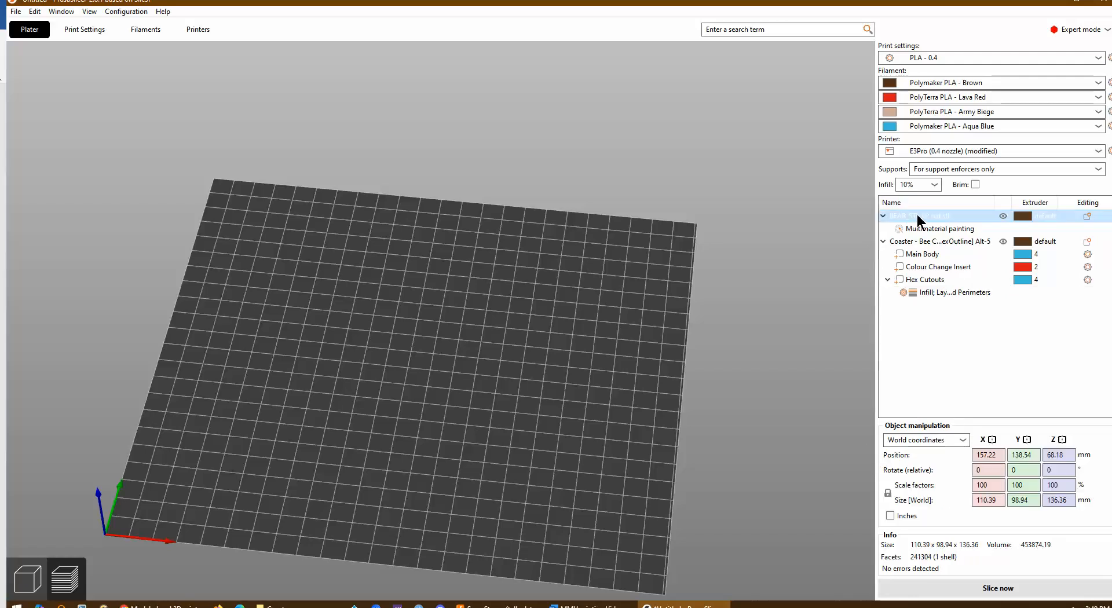
key("Delete")
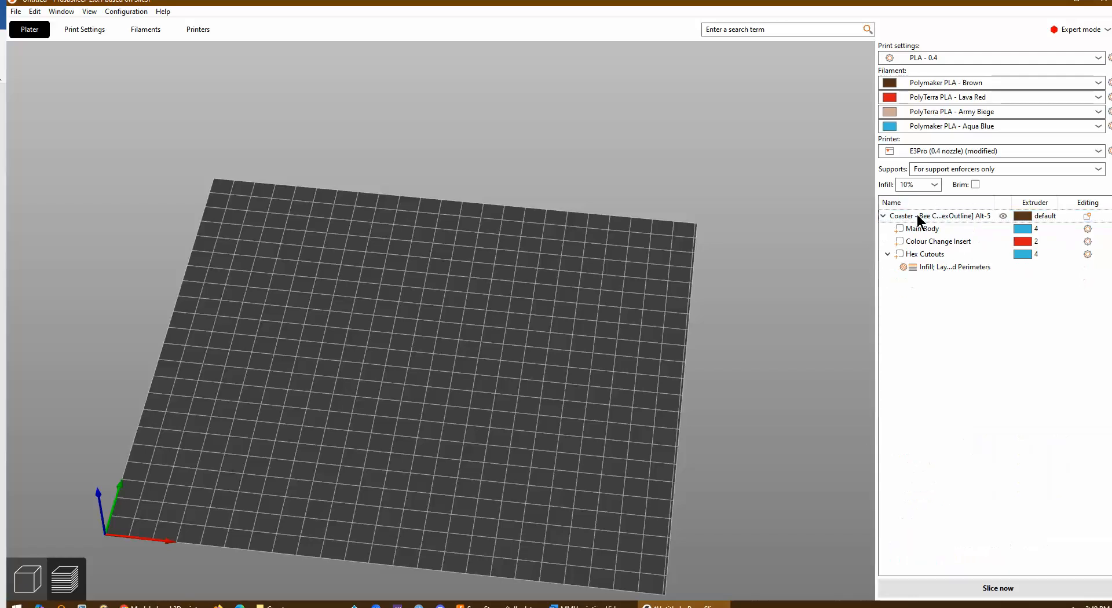
left_click(994, 588)
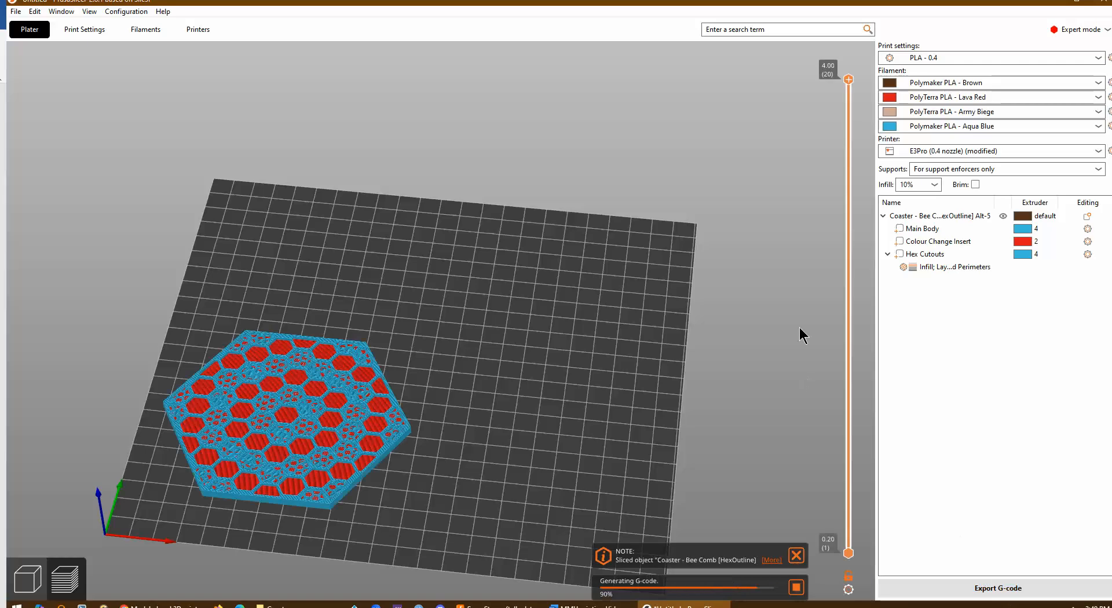
mouse_move(334, 419)
left_mouse_down()
mouse_move(405, 409)
mouse_move(347, 433)
left_mouse_up()
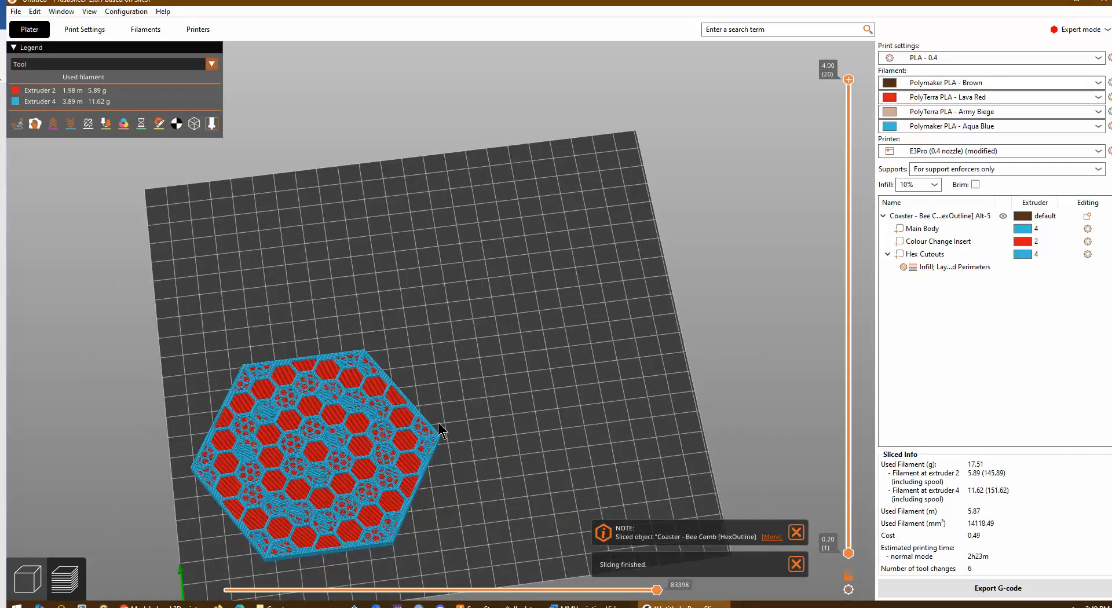
Move the coaster toward the middle of the print bed, to about X 115 and Y 101 mm, and slice it again
left_click(935, 215)
left_click_drag(417, 405, 359, 417)
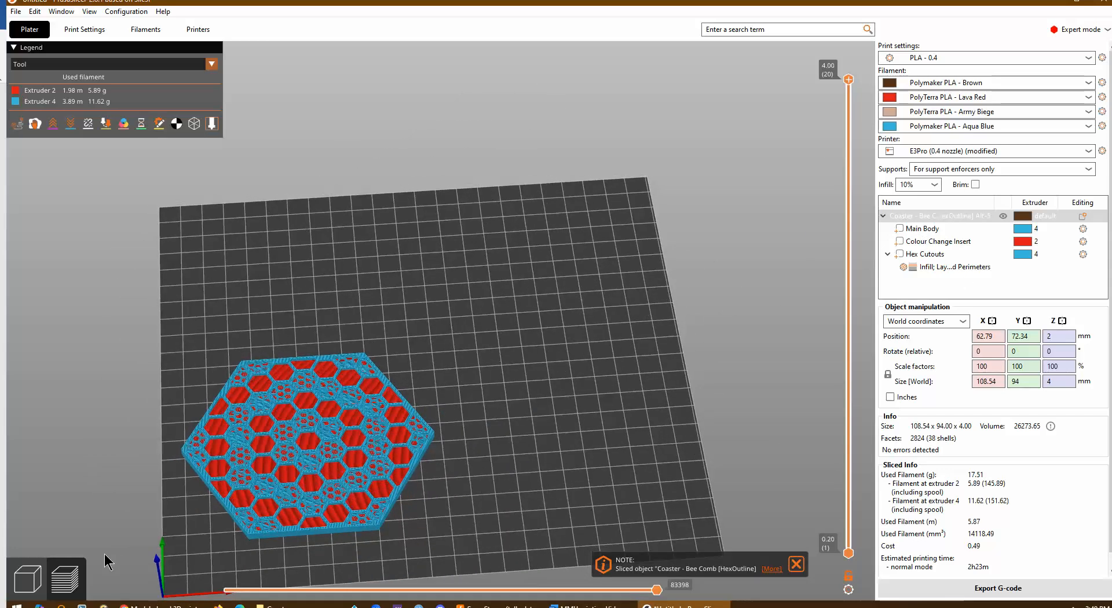
left_click(22, 583)
left_click_drag(290, 477, 420, 391)
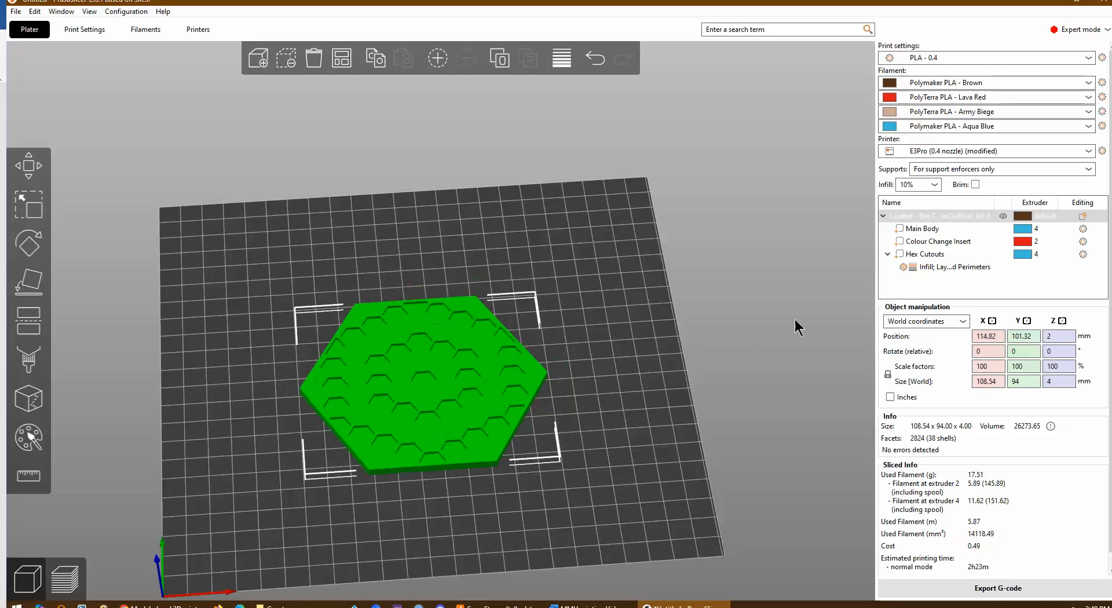
left_click(987, 588)
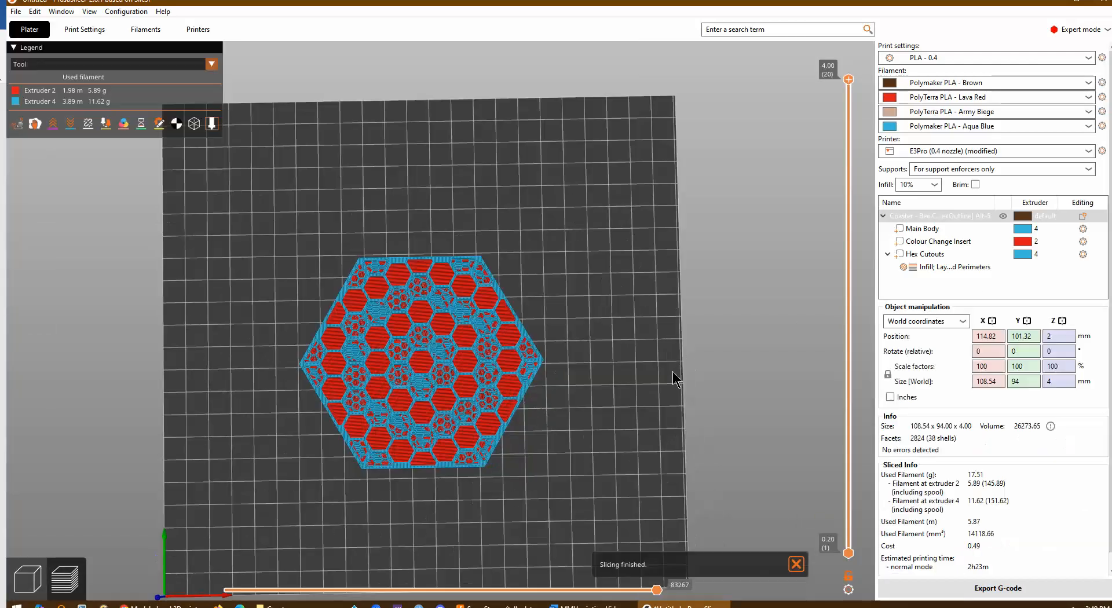
Add infill overrides to the coaster's Colour Change Insert part with 100% fill density and the Rectilinear fill pattern
scroll(472, 394, "up", 5)
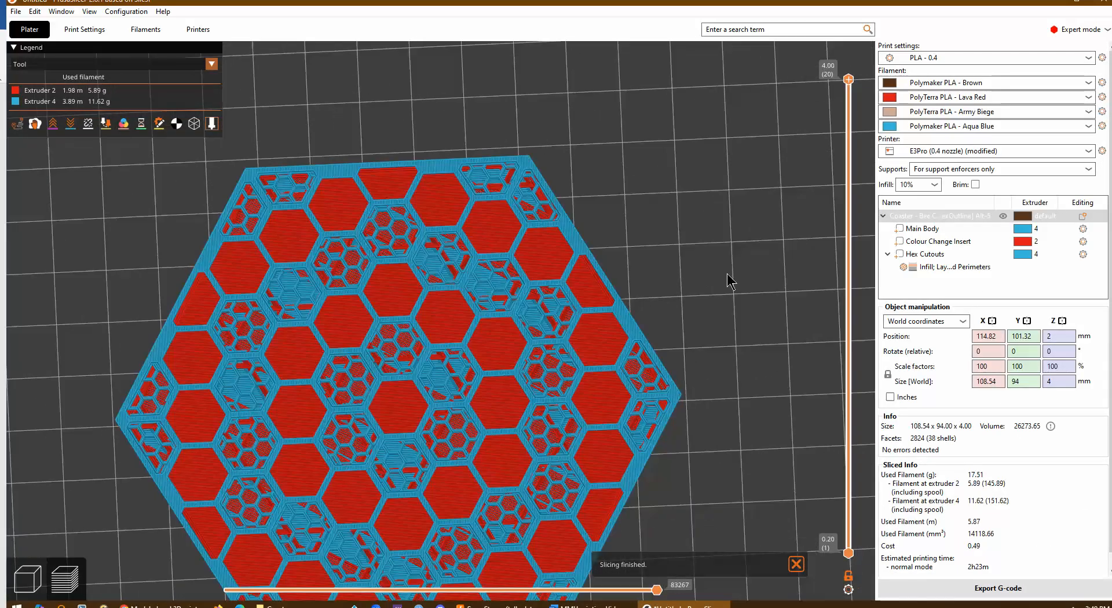
left_click(928, 242)
right_click(931, 238)
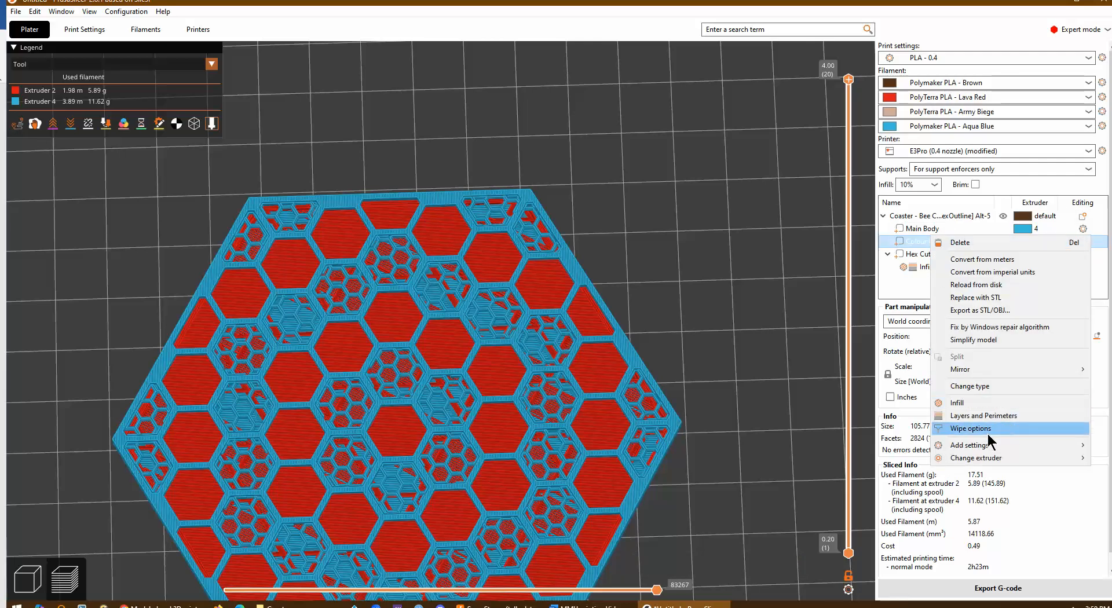
left_click(982, 402)
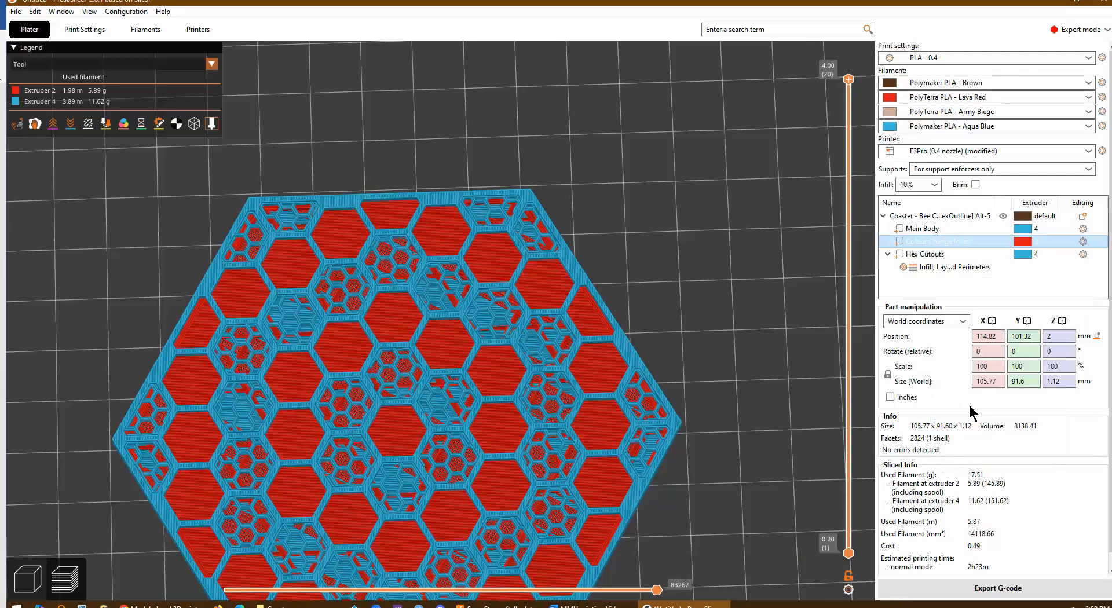
left_click(1051, 366)
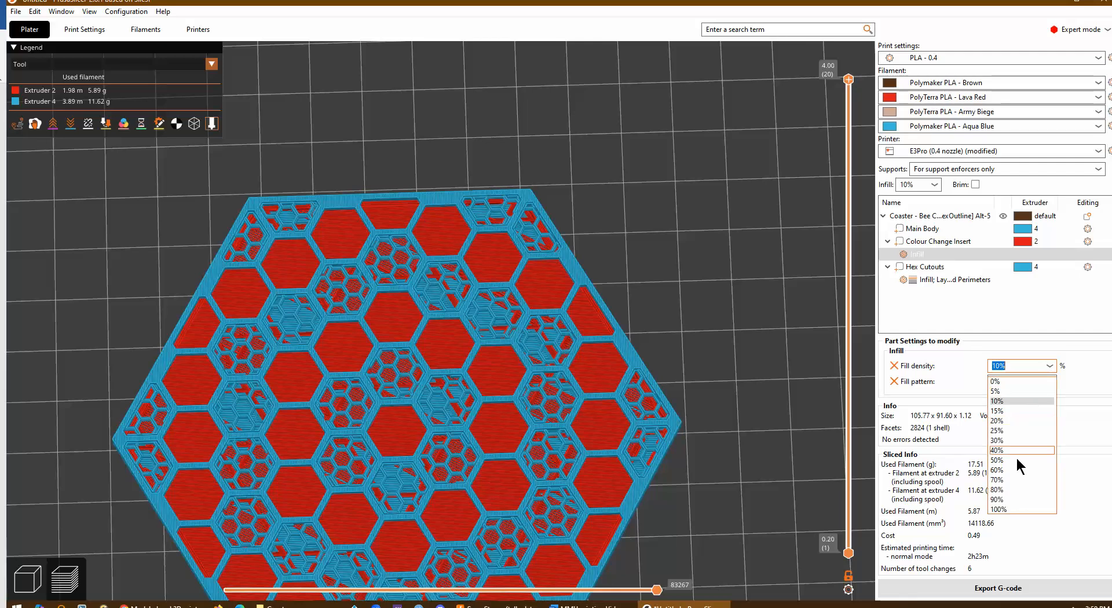
left_click(1009, 513)
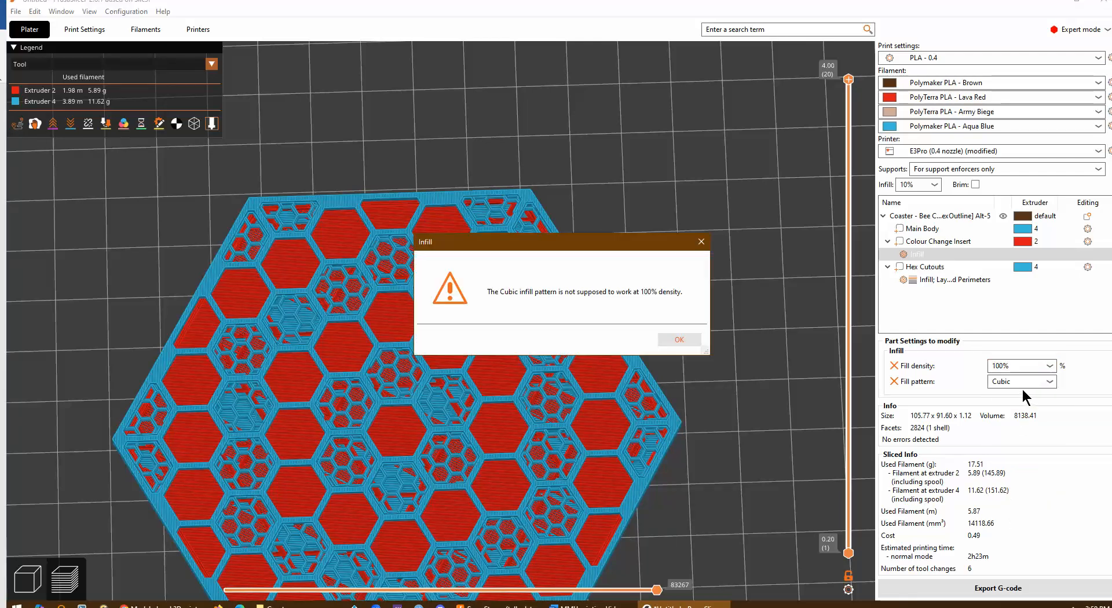
left_click(685, 343)
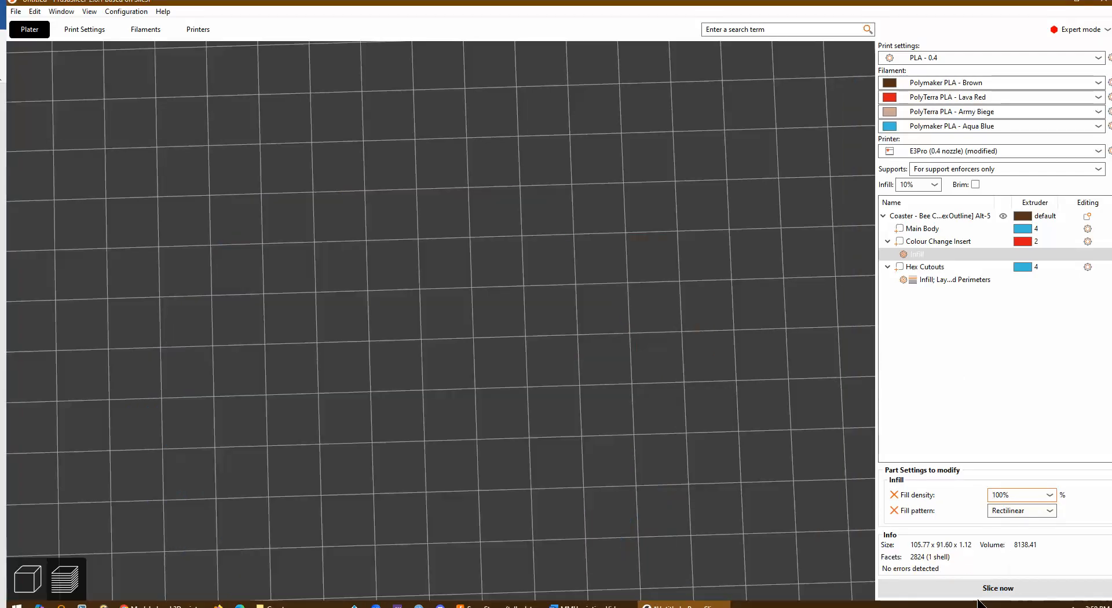
Slice the coaster again and inspect the solid red insert beneath the honeycomb cutouts
left_click(977, 588)
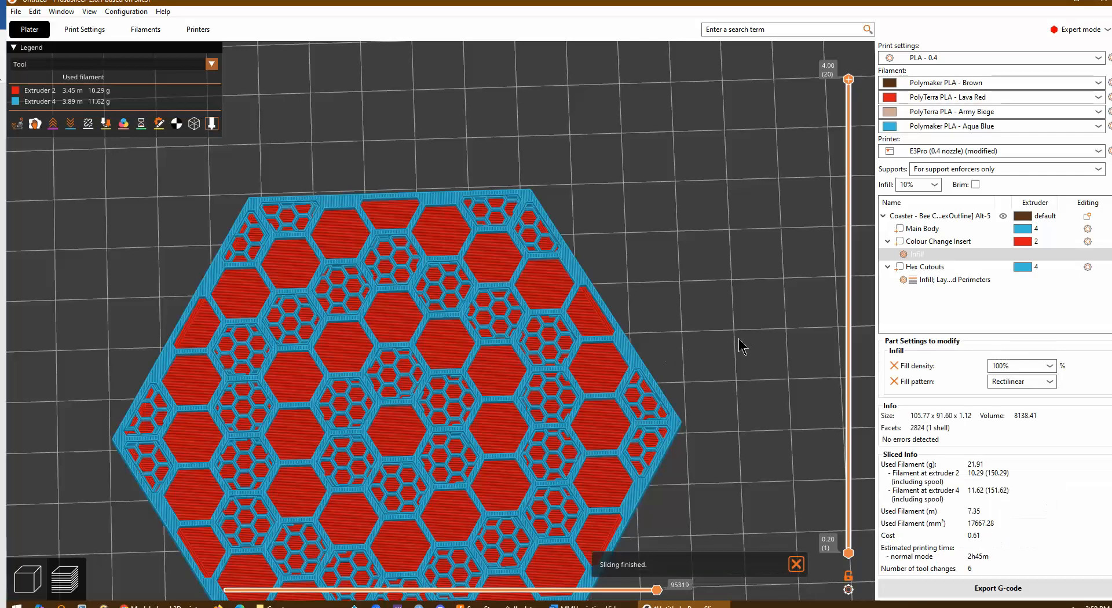
right_click_drag(731, 349, 754, 204)
left_click_drag(774, 269, 779, 247)
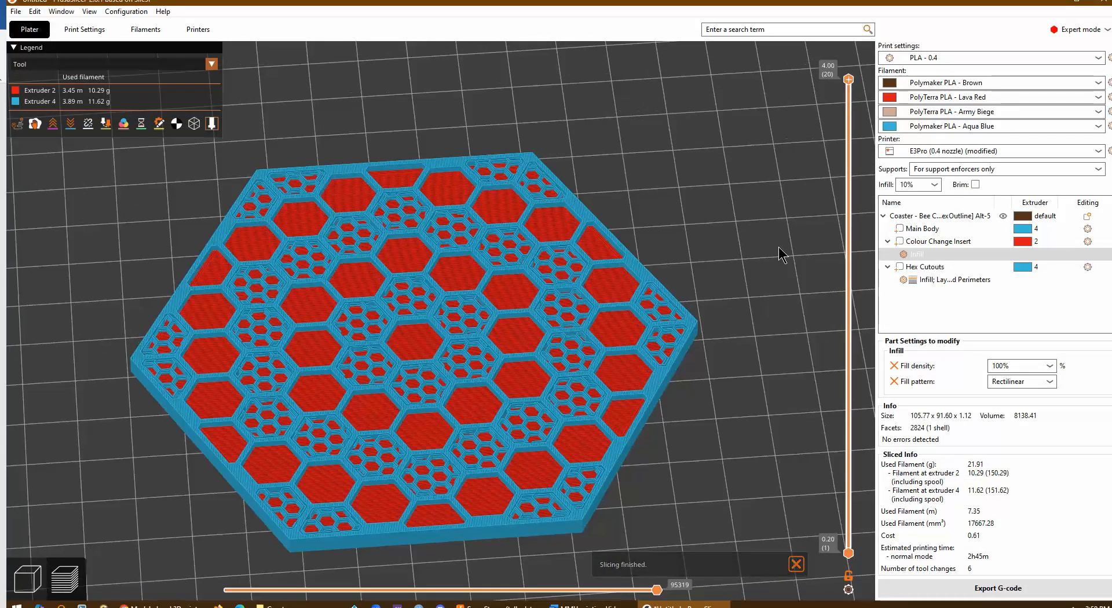
key("1")
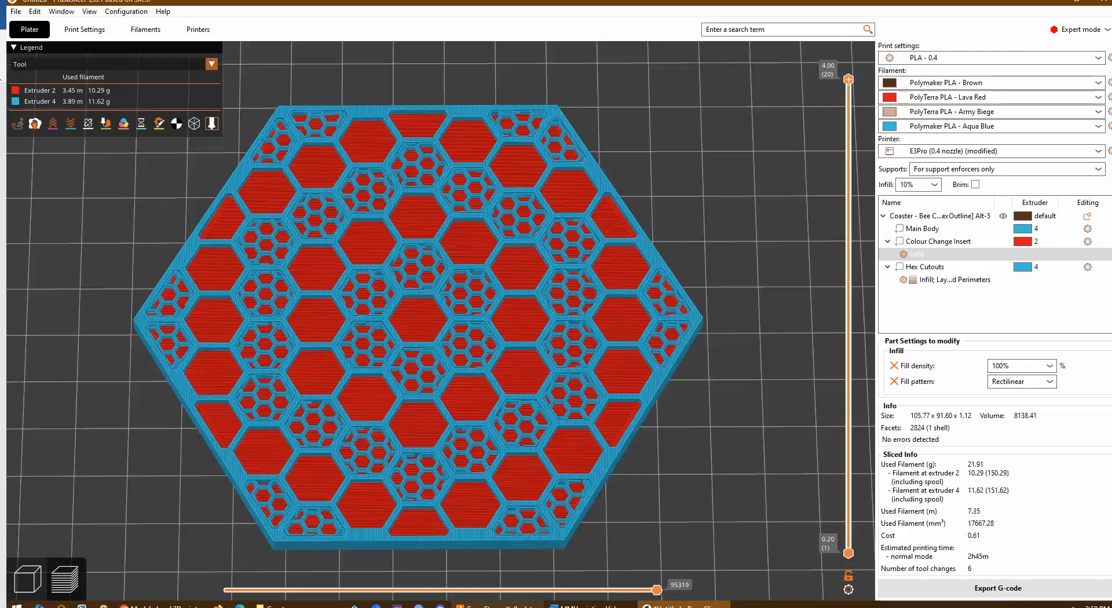
mouse_move(684, 605)
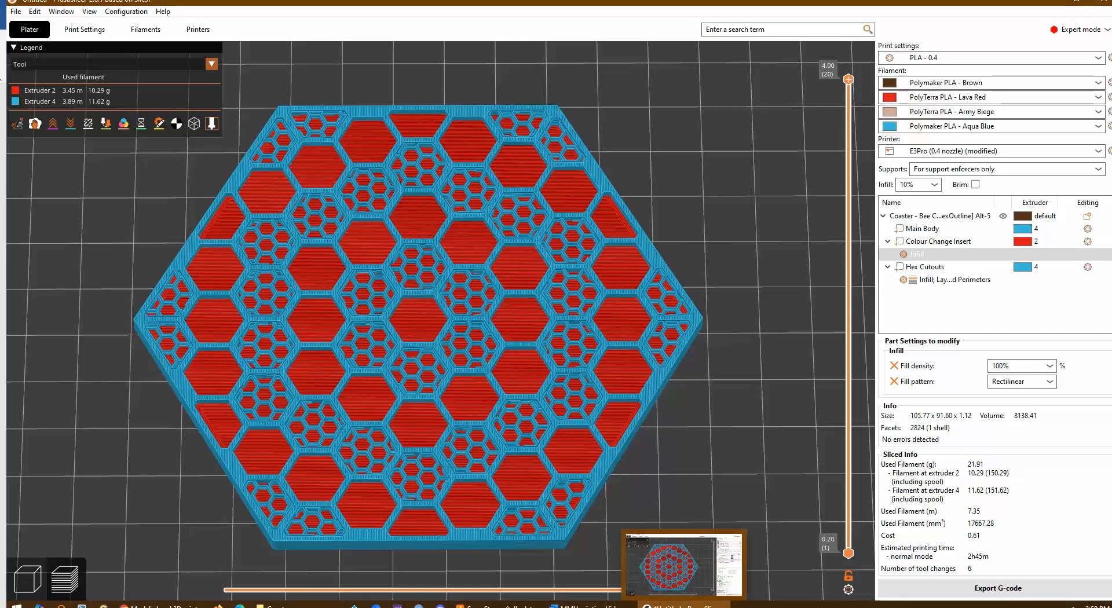
left_click(1071, 606)
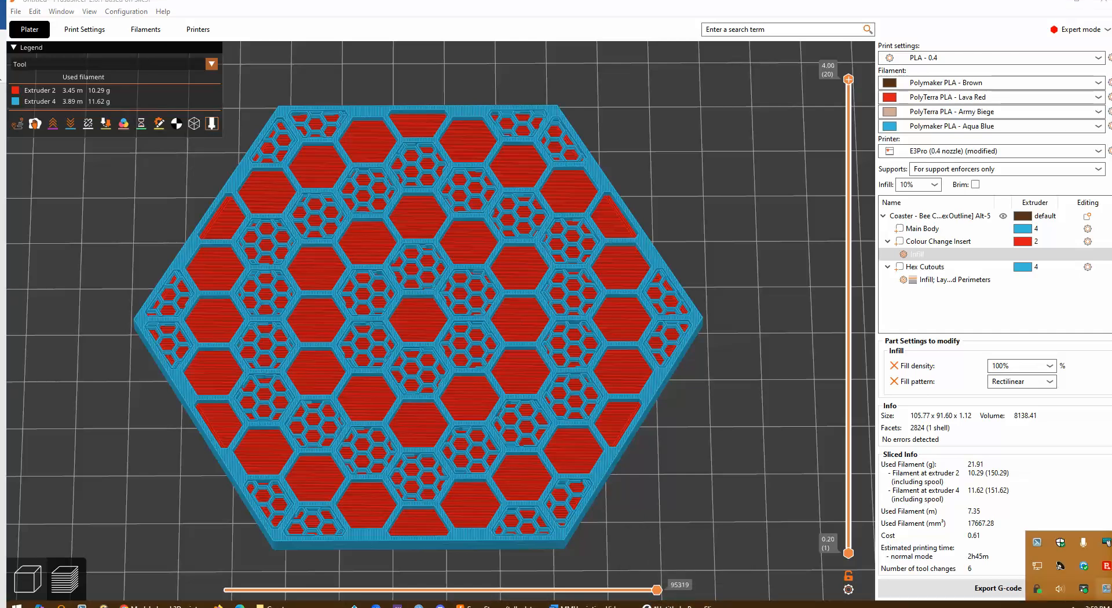